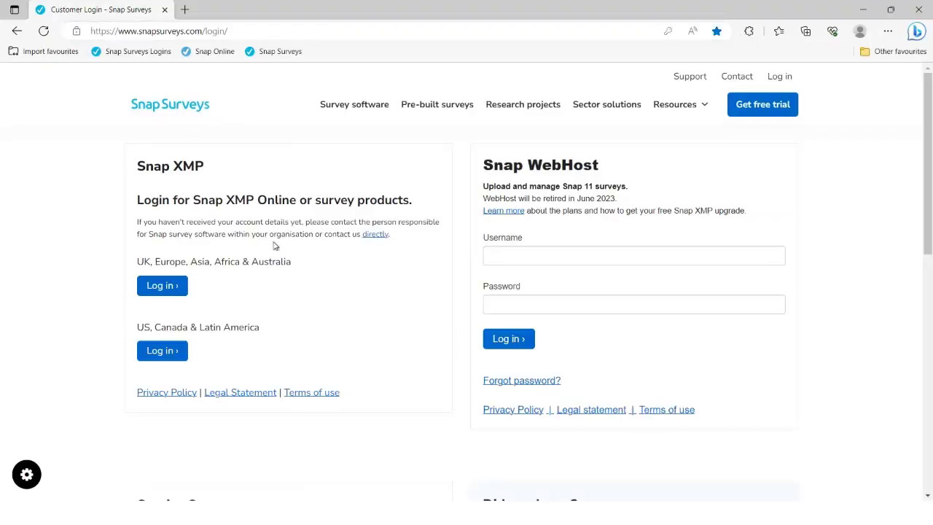
Log in to Snap XMP Online through the UK/Europe login with the autofilled credentials.
{"action": "left_click", "coordinate": [161, 291]}
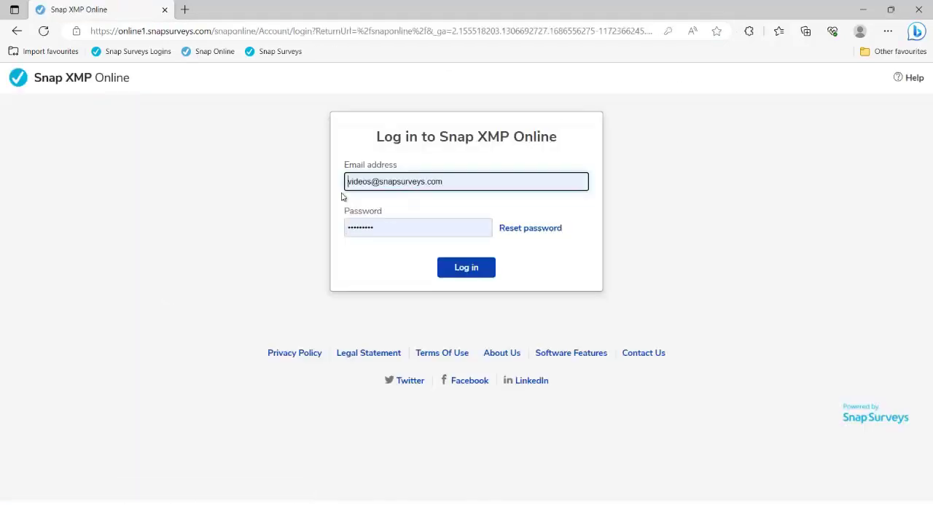
{"action": "left_click", "coordinate": [456, 270]}
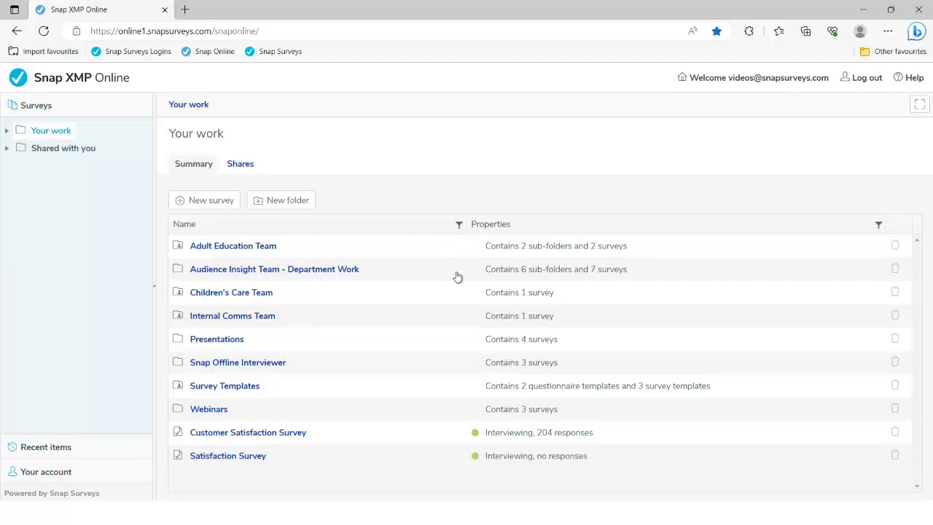
Launch a web preview of the Course Evaluation Preview Demo survey from the Webinars folder.
{"action": "left_click", "coordinate": [210, 412]}
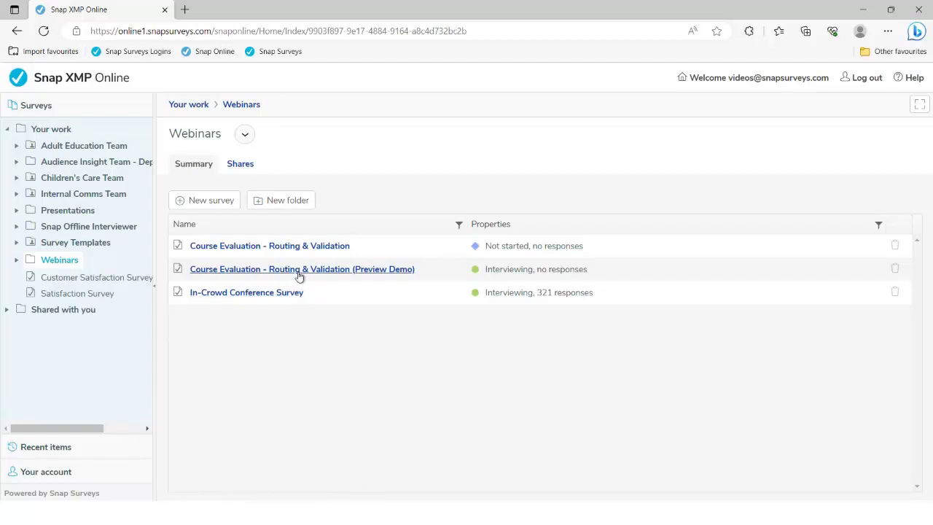
{"action": "left_click", "coordinate": [373, 273]}
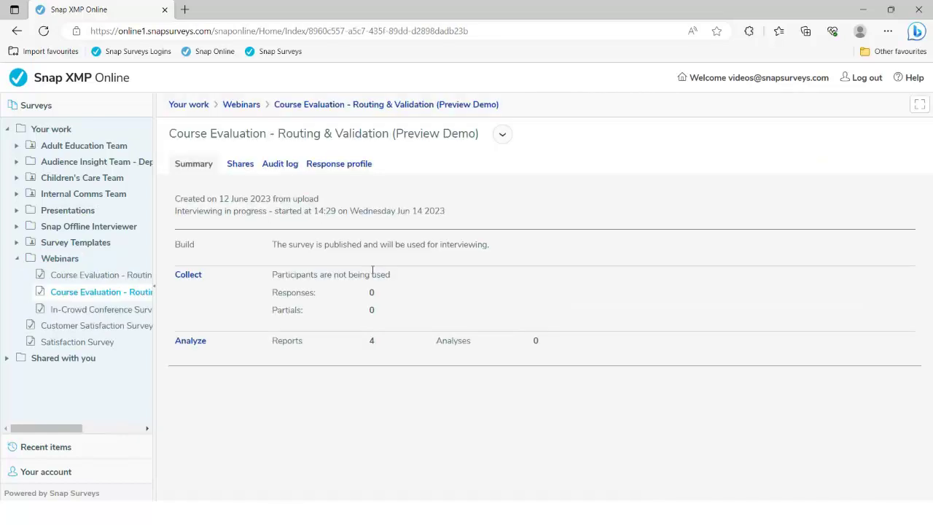
{"action": "left_click", "coordinate": [187, 275]}
{"action": "scroll", "coordinate": [365, 331], "scroll_direction": "down", "scroll_amount": 2}
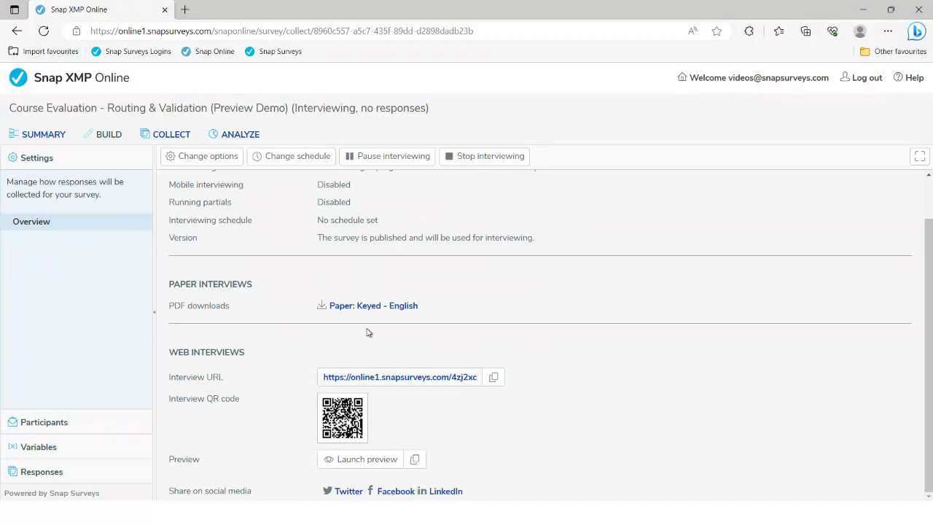
{"action": "left_click", "coordinate": [353, 461]}
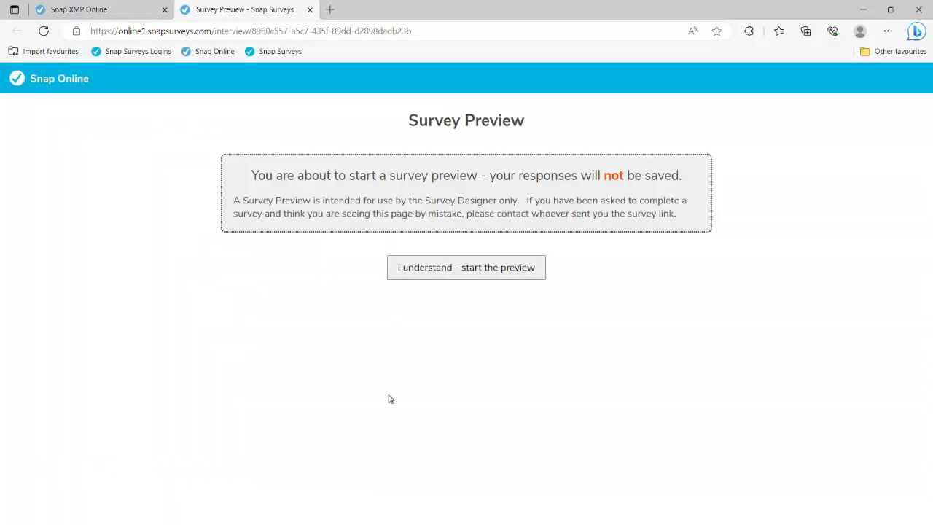
{"action": "left_click", "coordinate": [431, 276]}
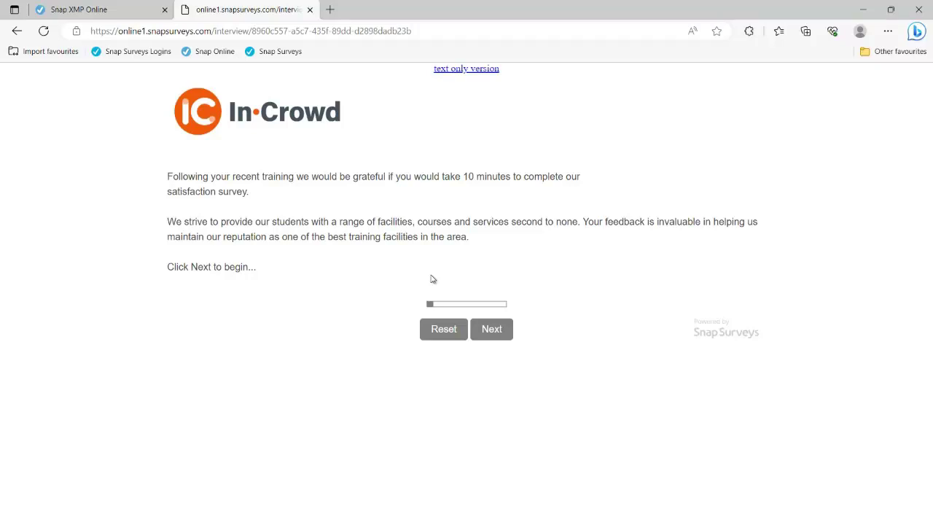
Set the training date to 15/06/2023 after trying 6 and 16 June in the calendar.
{"action": "left_click", "coordinate": [490, 329]}
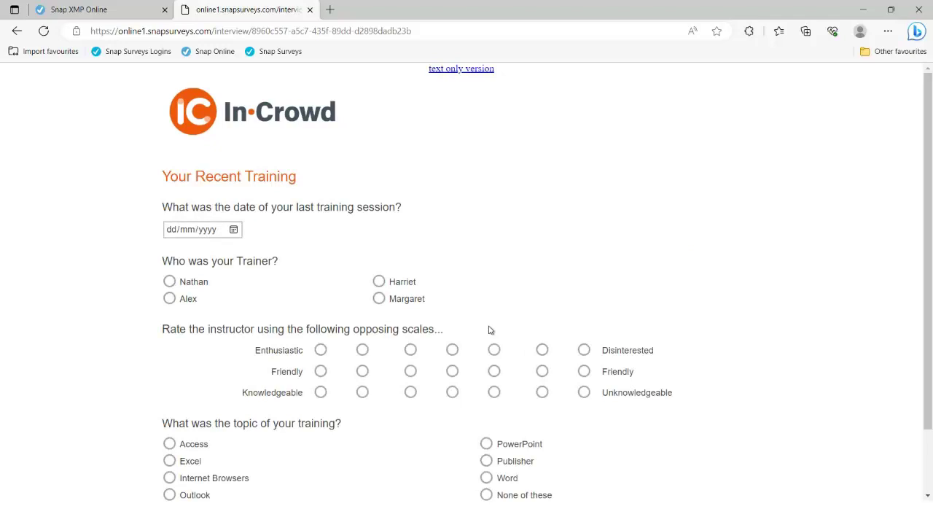
{"action": "scroll", "coordinate": [491, 330], "scroll_direction": "down", "scroll_amount": 1}
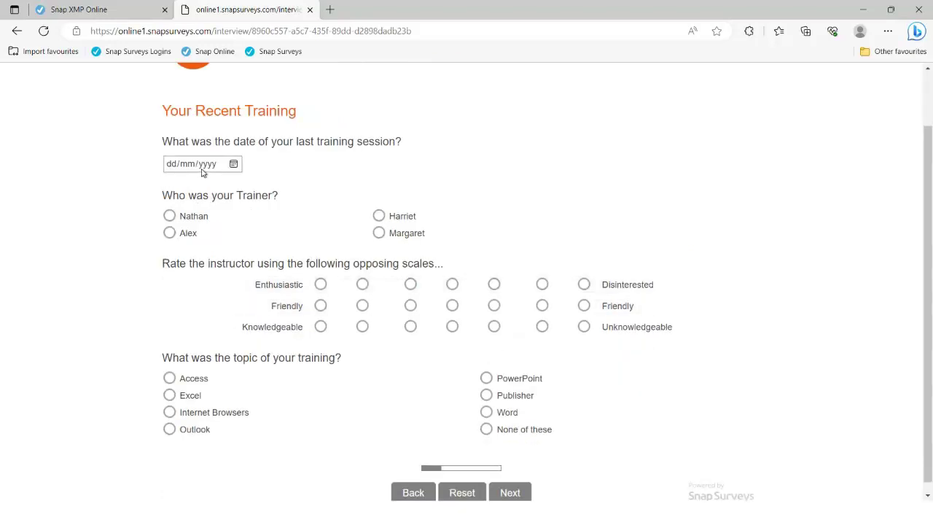
{"action": "left_click", "coordinate": [233, 164]}
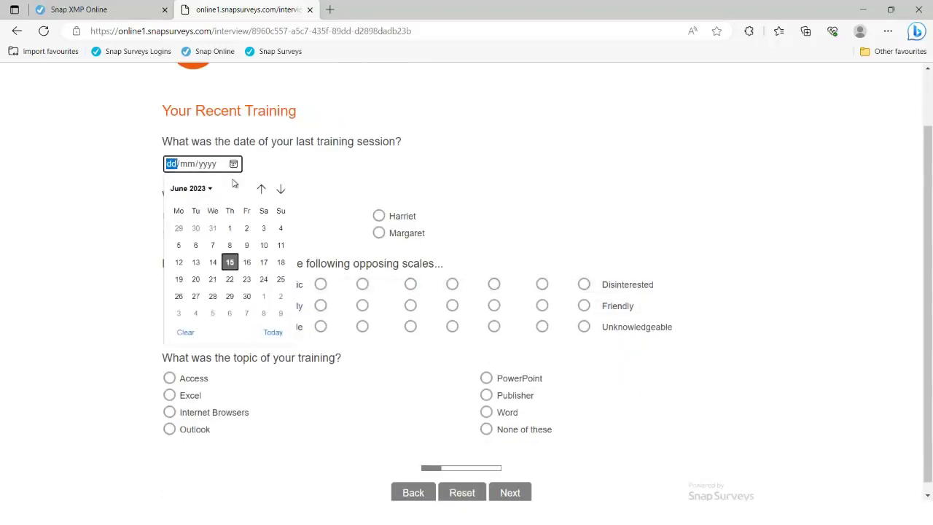
{"action": "left_click", "coordinate": [195, 244]}
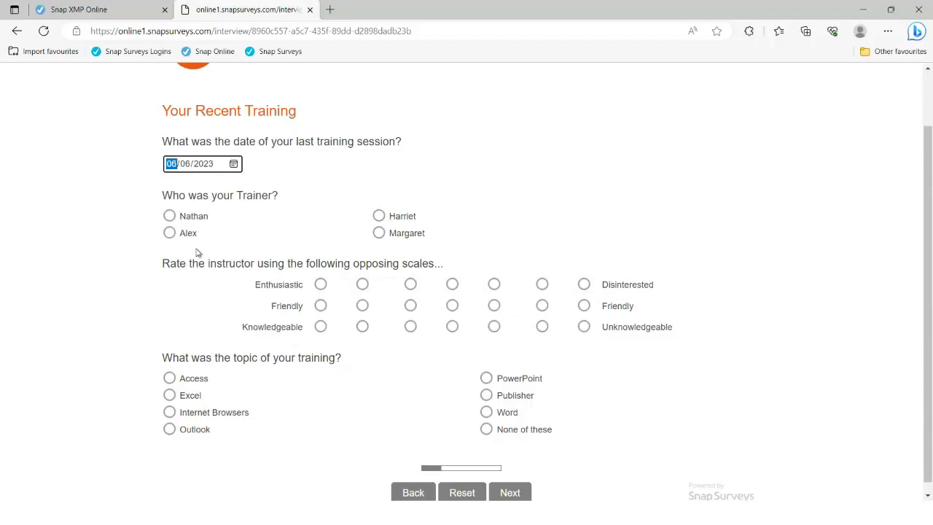
{"action": "left_click", "coordinate": [235, 163]}
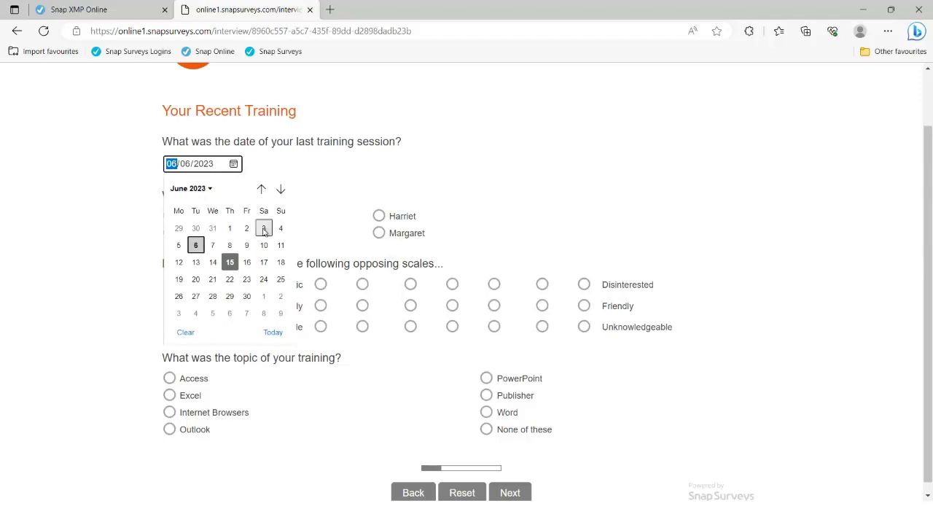
{"action": "left_click", "coordinate": [247, 263]}
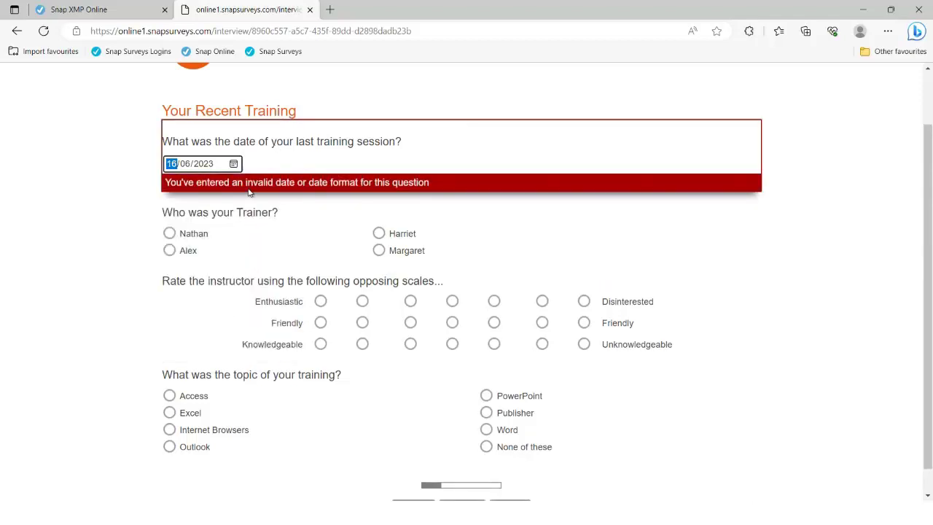
{"action": "left_click", "coordinate": [234, 164]}
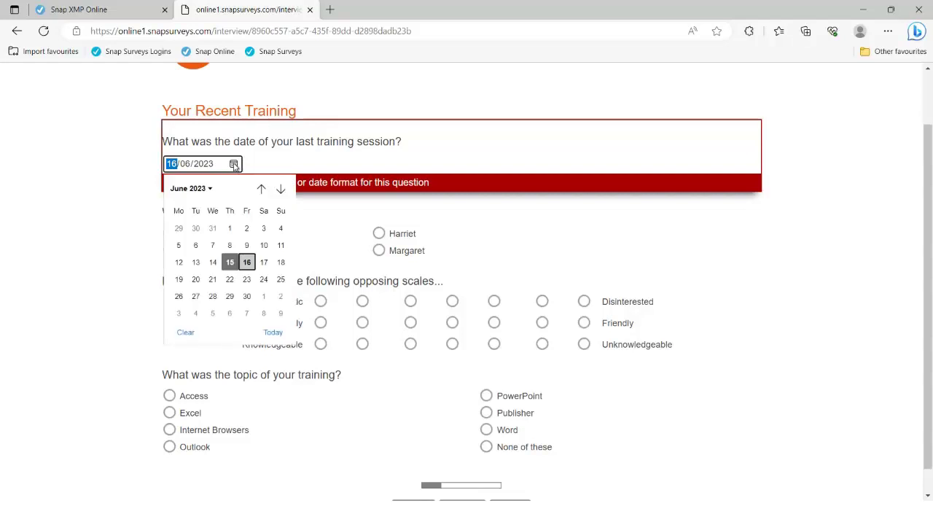
{"action": "left_click", "coordinate": [232, 262]}
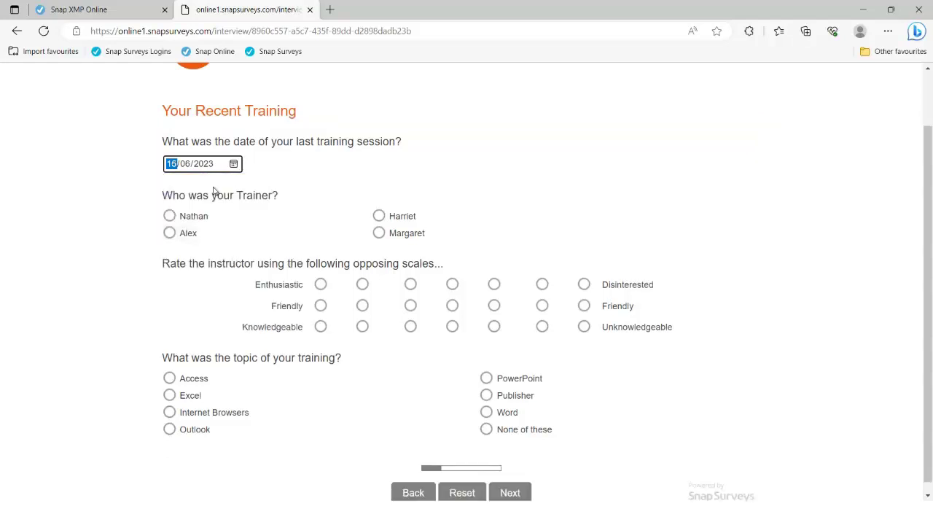
Test the required-answer checks, then answer Harriet, Enthusiastic and Publisher and continue.
{"action": "left_click", "coordinate": [509, 494]}
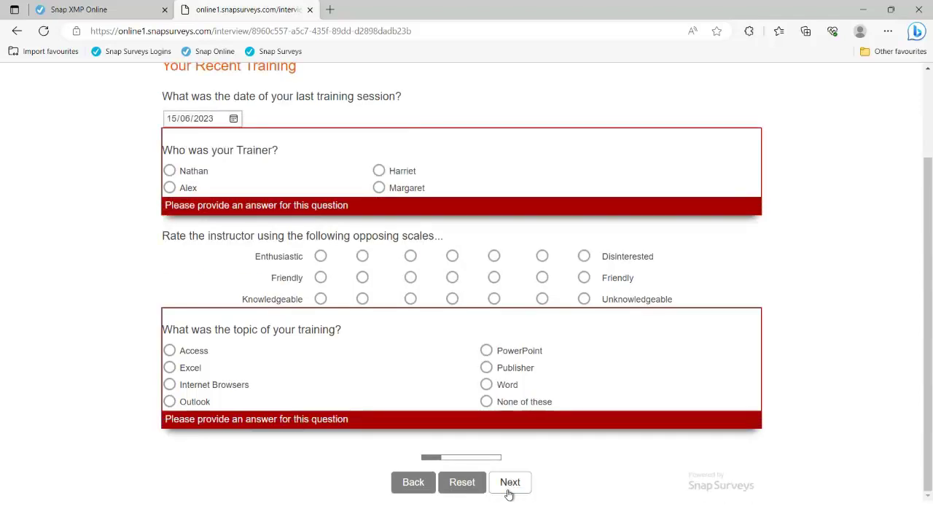
{"action": "left_click", "coordinate": [378, 170]}
{"action": "left_click", "coordinate": [362, 256]}
{"action": "left_click", "coordinate": [486, 370]}
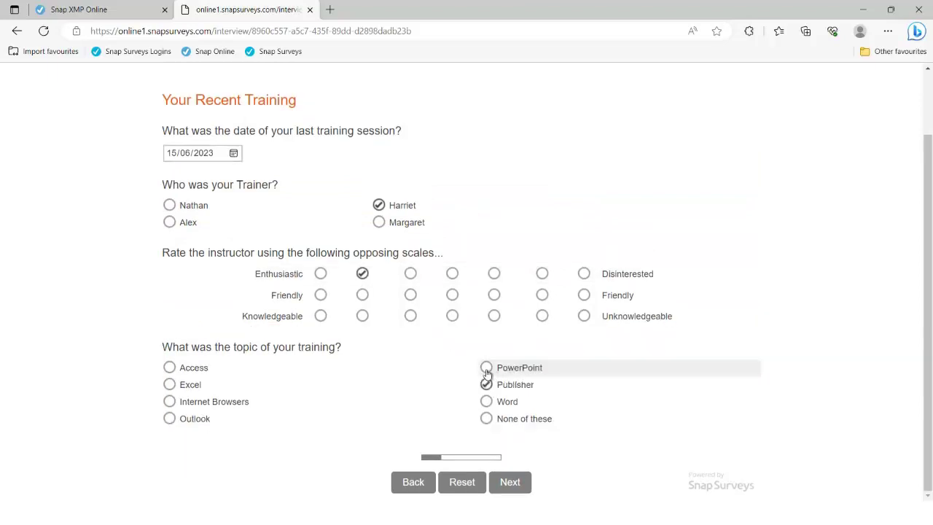
{"action": "left_click", "coordinate": [514, 488]}
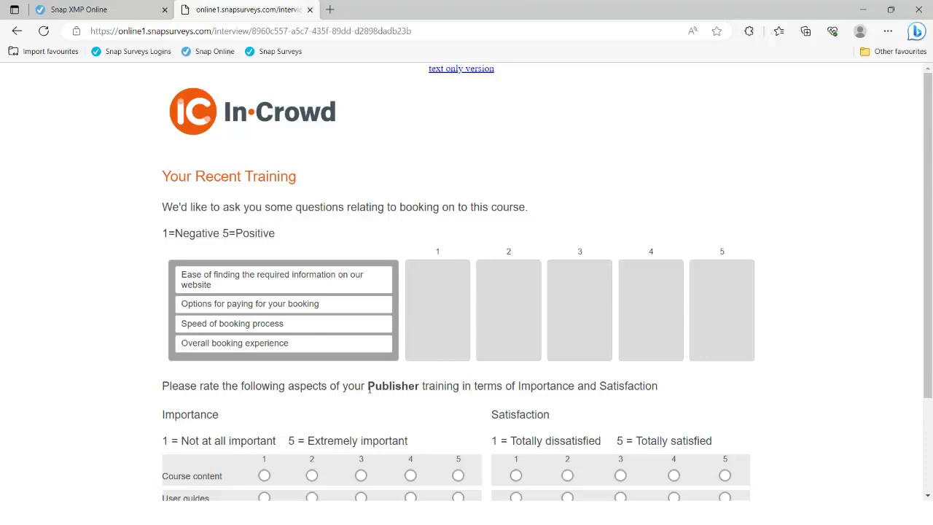
Drag the booking items into rating columns 1, 2, 5 and 5.
{"action": "left_click_drag", "start_coordinate": [369, 389], "coordinate": [420, 390]}
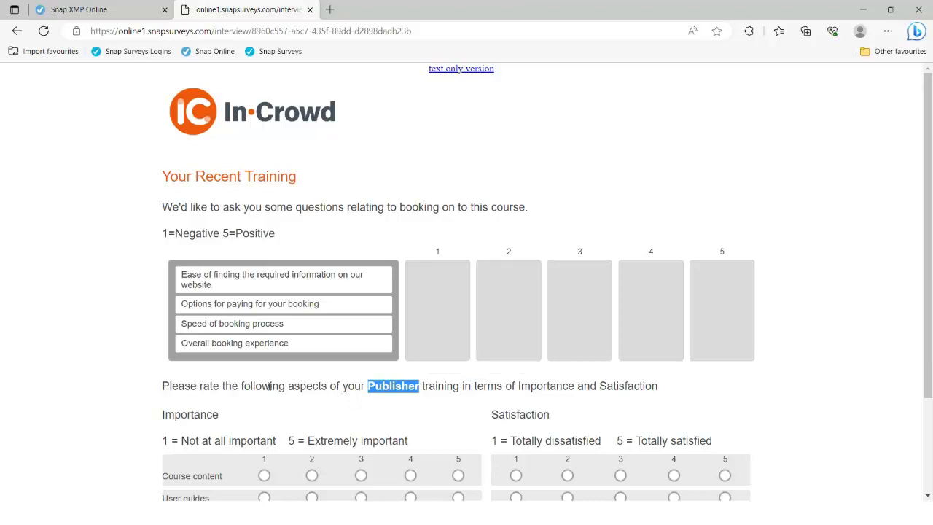
{"action": "left_click_drag", "start_coordinate": [271, 288], "coordinate": [466, 286]}
{"action": "left_click_drag", "start_coordinate": [315, 273], "coordinate": [495, 291]}
{"action": "left_click_drag", "start_coordinate": [316, 272], "coordinate": [757, 282]}
{"action": "left_click_drag", "start_coordinate": [343, 269], "coordinate": [796, 322]}
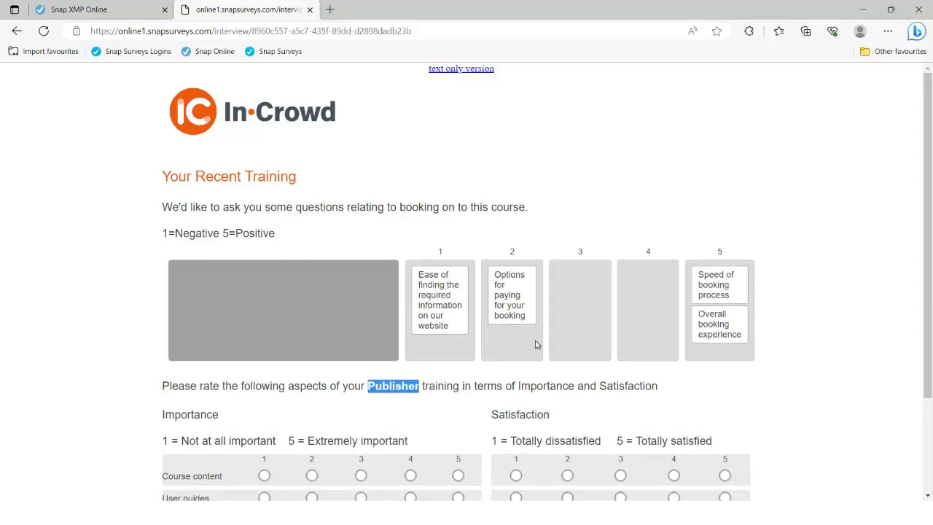
Rate importance and satisfaction for Course content, User guides and Value for money, then continue.
{"action": "scroll", "coordinate": [610, 371], "scroll_direction": "down", "scroll_amount": 2}
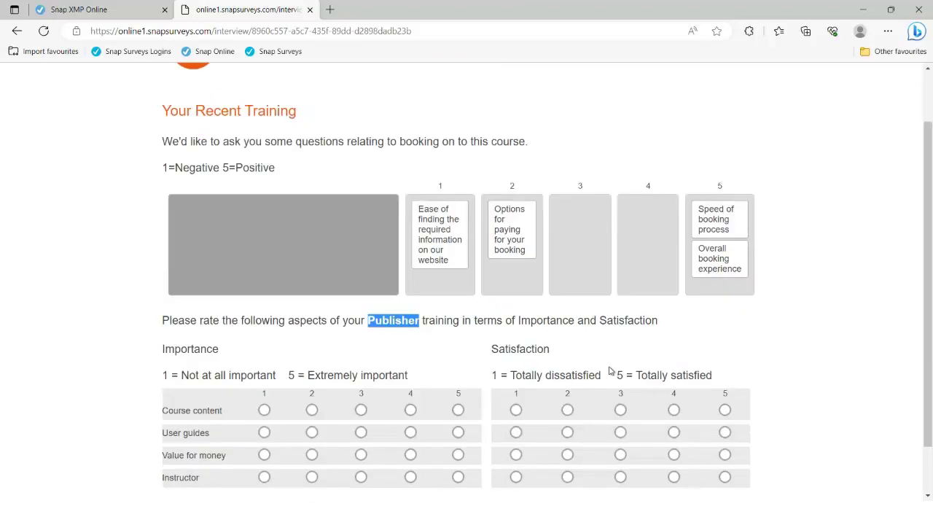
{"action": "left_click", "coordinate": [410, 350]}
{"action": "left_click", "coordinate": [458, 373]}
{"action": "left_click", "coordinate": [567, 373]}
{"action": "left_click", "coordinate": [567, 396]}
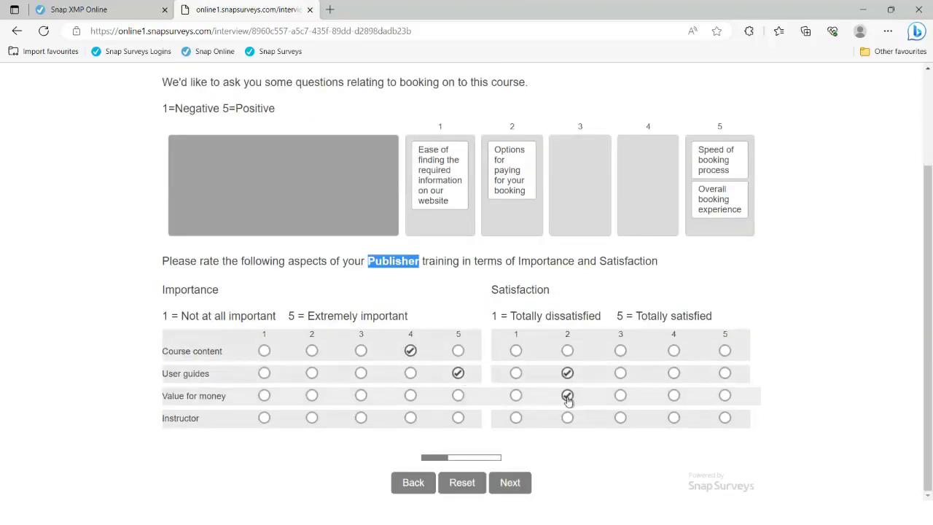
{"action": "left_click", "coordinate": [510, 483]}
Answer the trainer statements with Neither Disagree nor Agree and Agree, then continue.
{"action": "scroll", "coordinate": [516, 485], "scroll_direction": "down", "scroll_amount": 2}
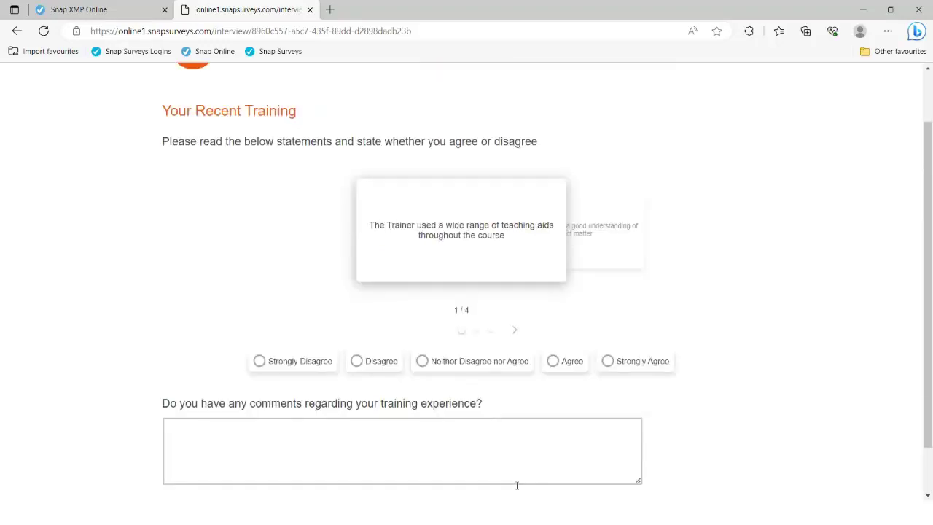
{"action": "left_click", "coordinate": [463, 307]}
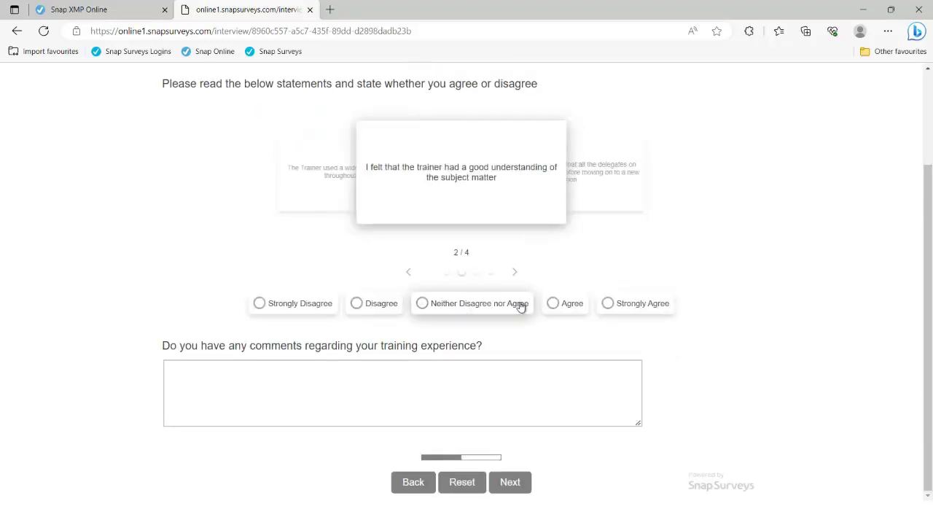
{"action": "left_click", "coordinate": [557, 304]}
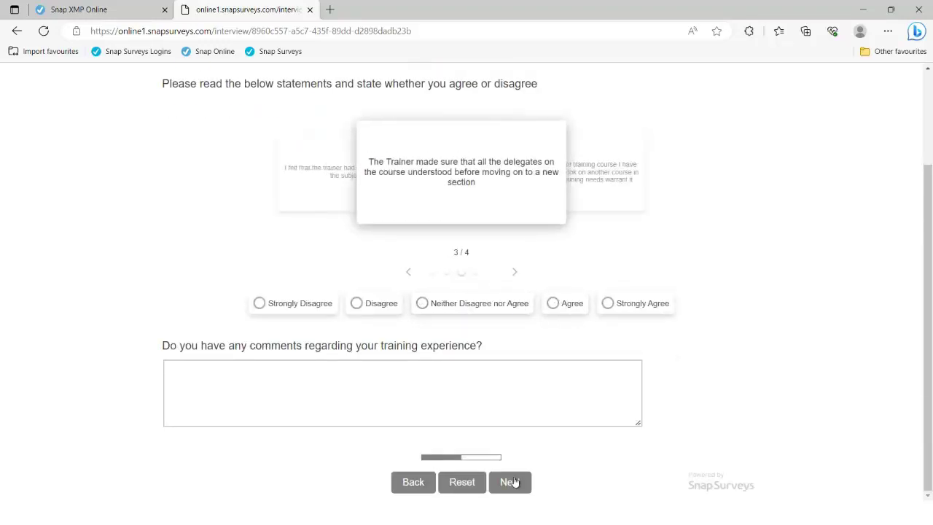
{"action": "left_click", "coordinate": [514, 482]}
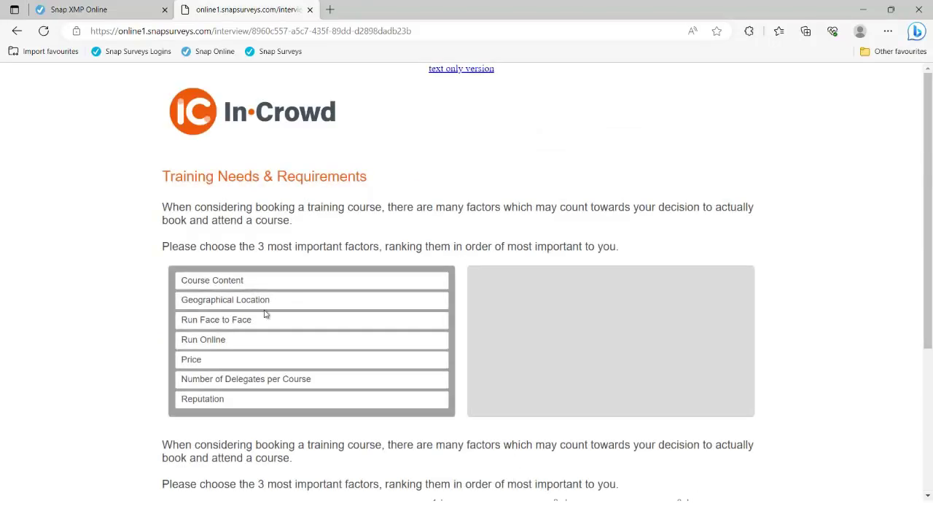
Rank Run Online 1st, Course Content 2nd and Geographical Location 3rd, then continue.
{"action": "left_click_drag", "start_coordinate": [229, 298], "coordinate": [510, 291]}
{"action": "left_click_drag", "start_coordinate": [304, 301], "coordinate": [576, 302]}
{"action": "left_click_drag", "start_coordinate": [355, 293], "coordinate": [652, 316]}
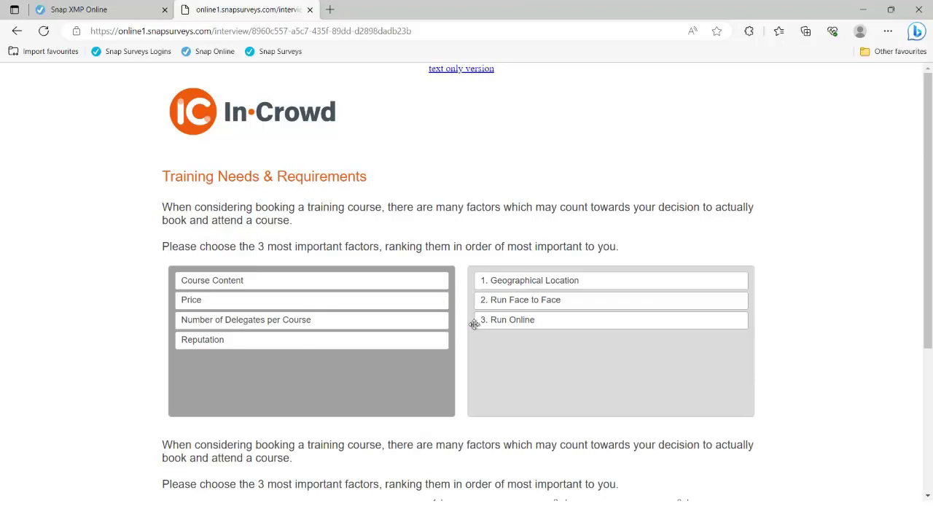
{"action": "scroll", "coordinate": [376, 324], "scroll_direction": "down", "scroll_amount": 3}
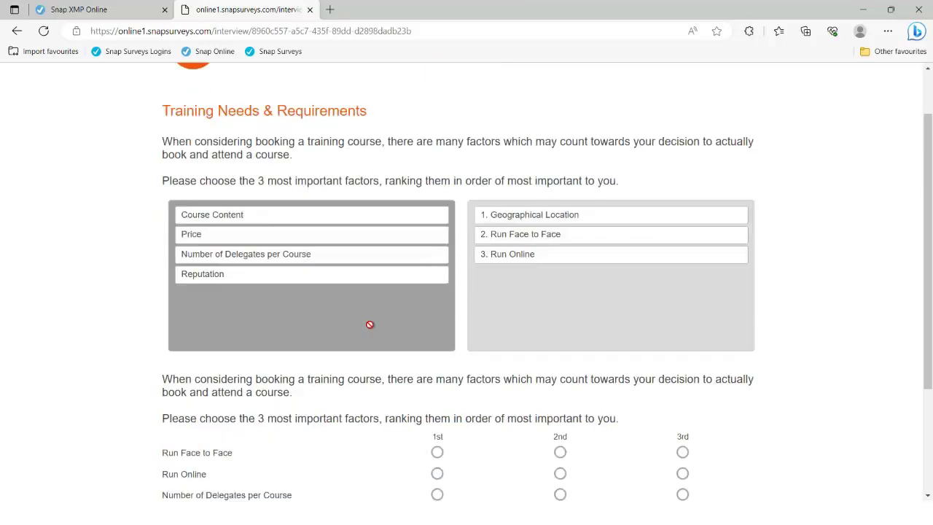
{"action": "scroll", "coordinate": [370, 326], "scroll_direction": "down", "scroll_amount": 1}
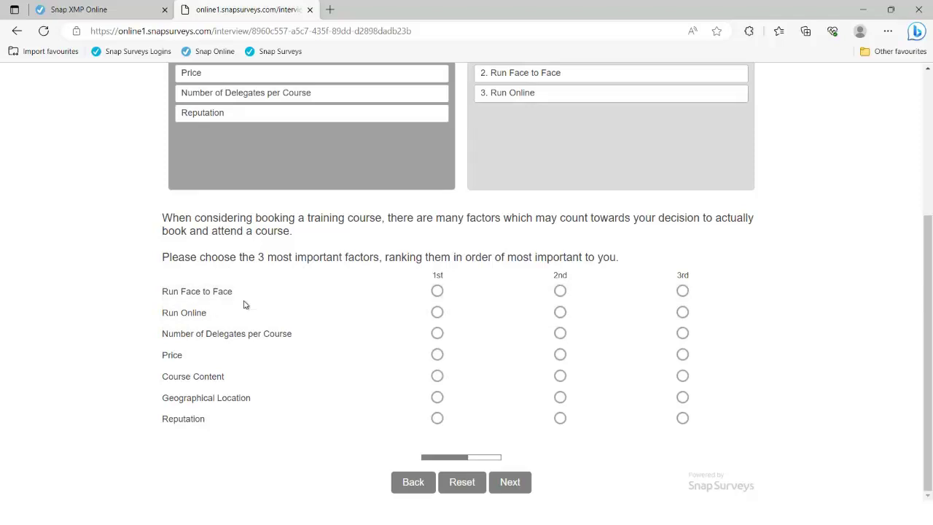
{"action": "left_click", "coordinate": [437, 312]}
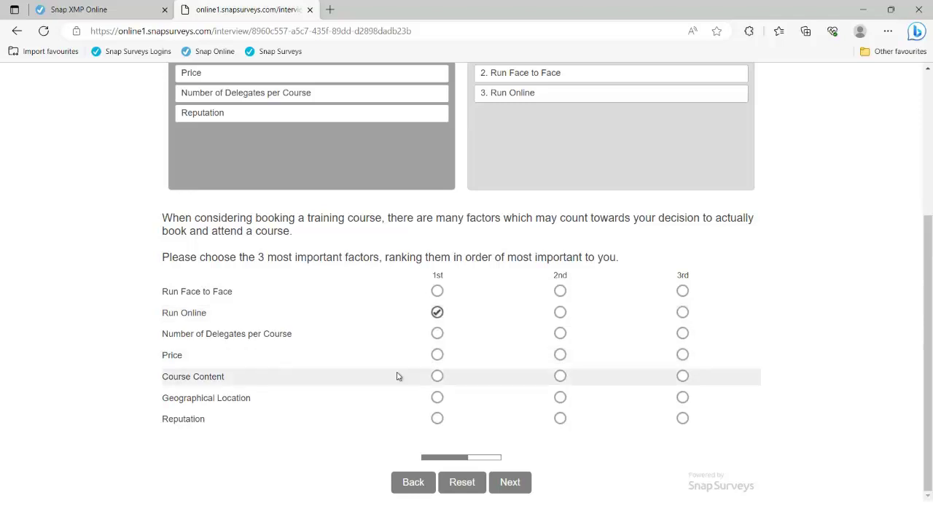
{"action": "left_click", "coordinate": [560, 376]}
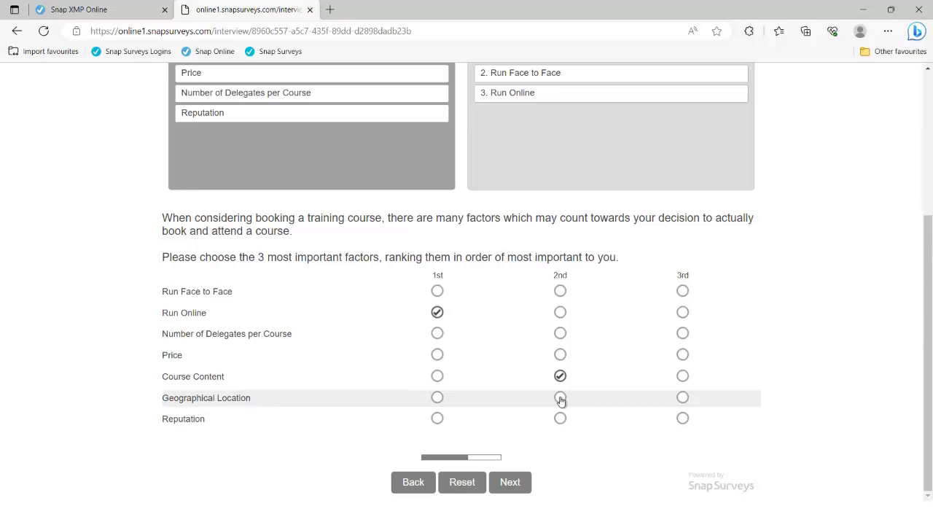
{"action": "left_click", "coordinate": [559, 398]}
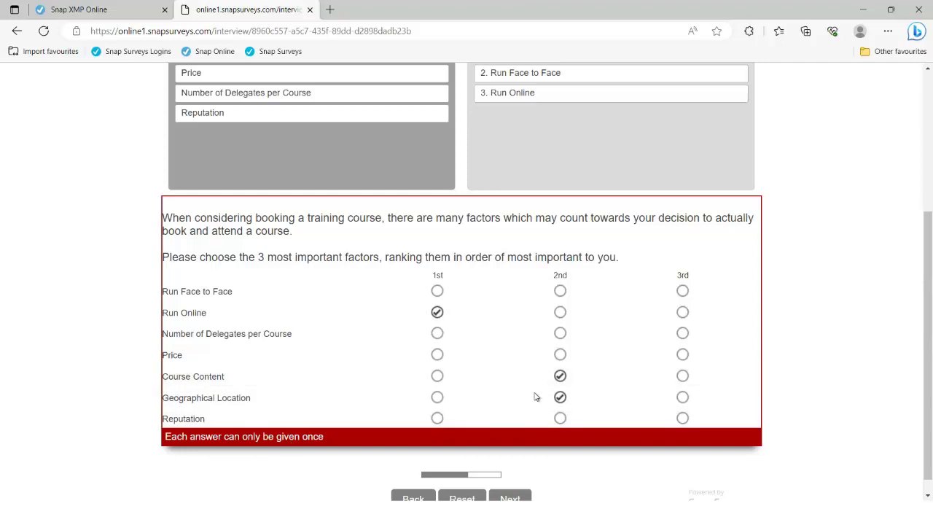
{"action": "left_click", "coordinate": [683, 398]}
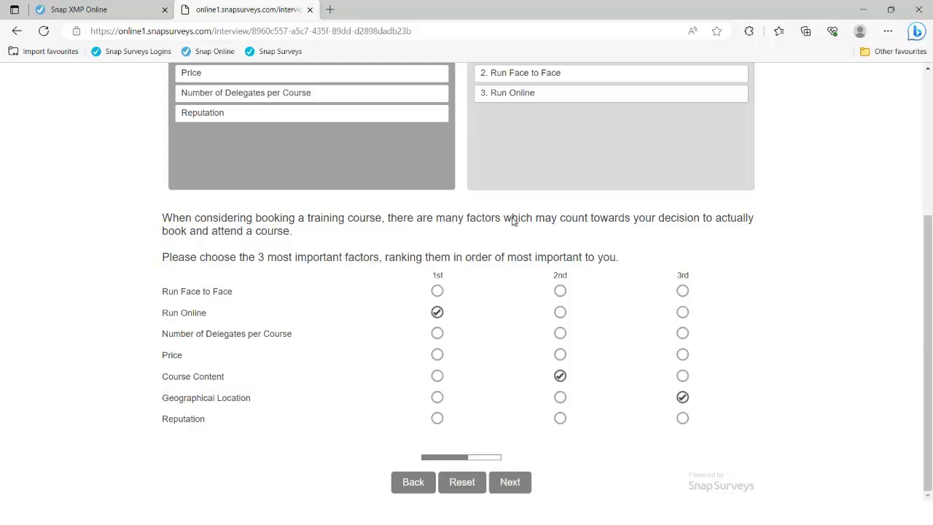
{"action": "left_click", "coordinate": [510, 482]}
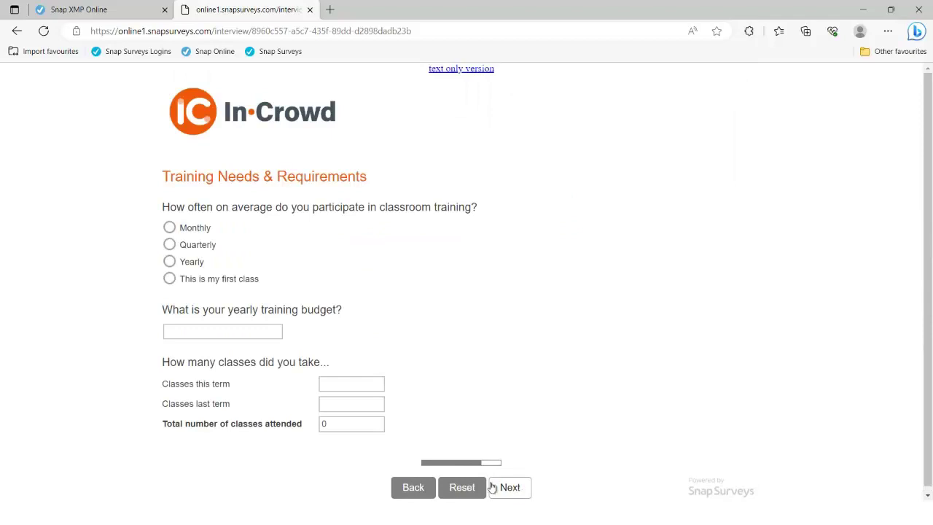
Answer Yearly for frequency and set the budget to £1250.00 after 12500.25 is rejected.
{"action": "left_click", "coordinate": [198, 265]}
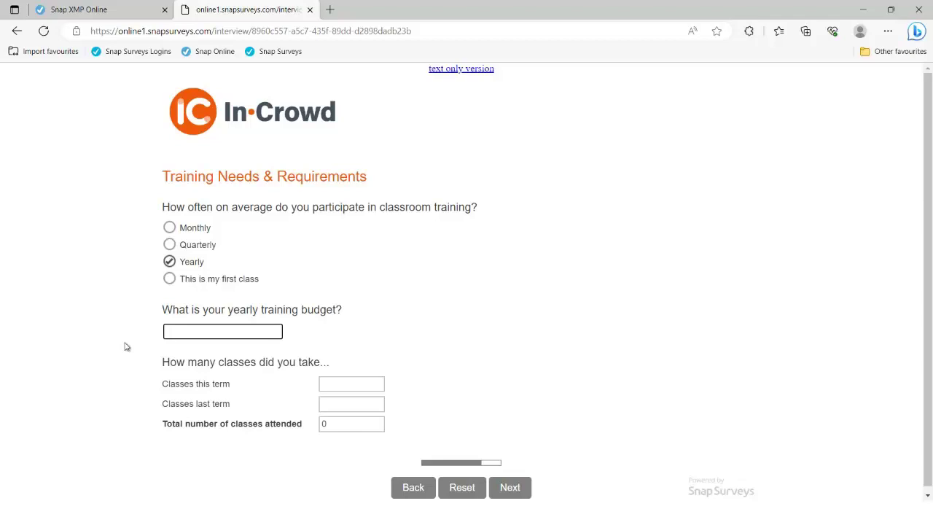
{"action": "type", "text": "12500.25"}
{"action": "key", "text": "Tab"}
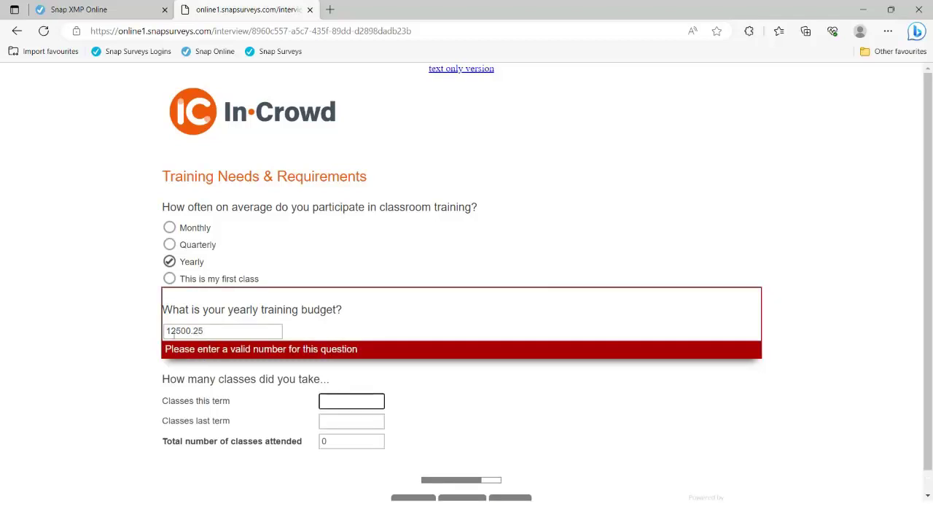
{"action": "left_click_drag", "start_coordinate": [212, 330], "coordinate": [159, 333]}
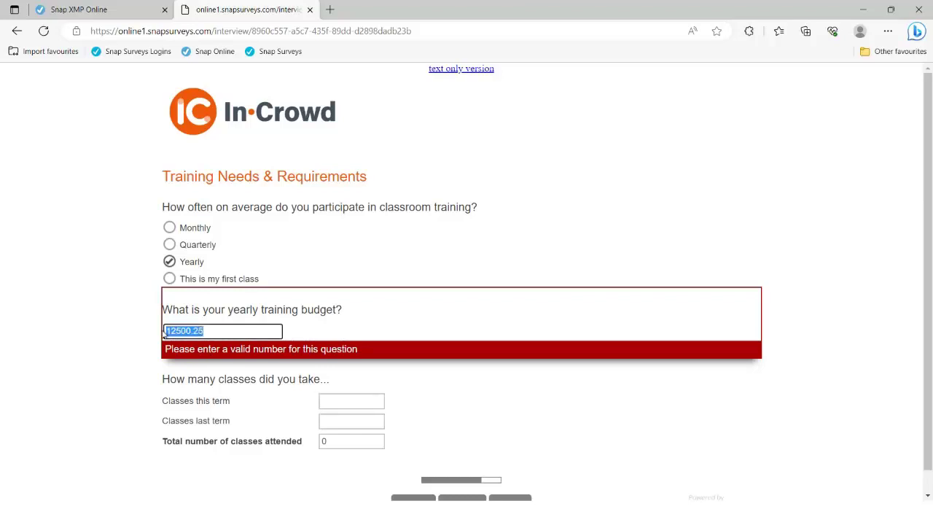
{"action": "type", "text": "1250.00"}
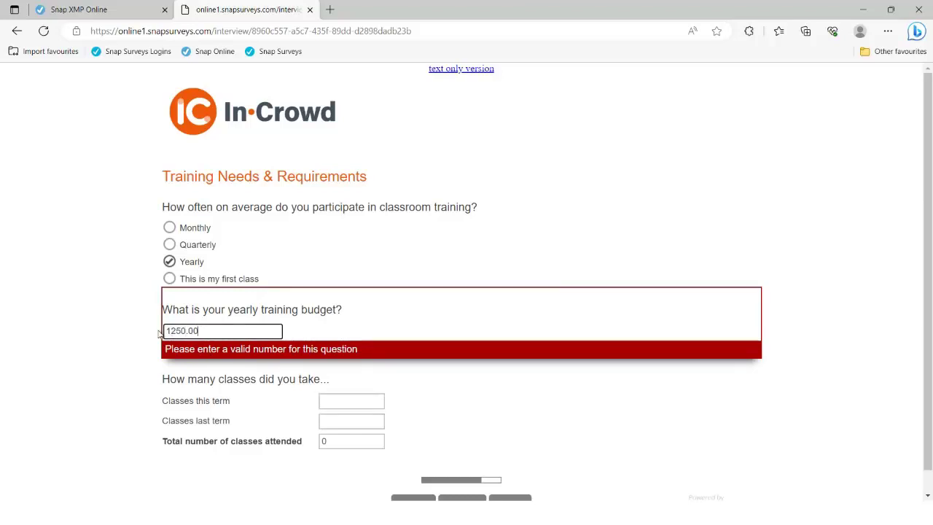
{"action": "key", "text": "Tab"}
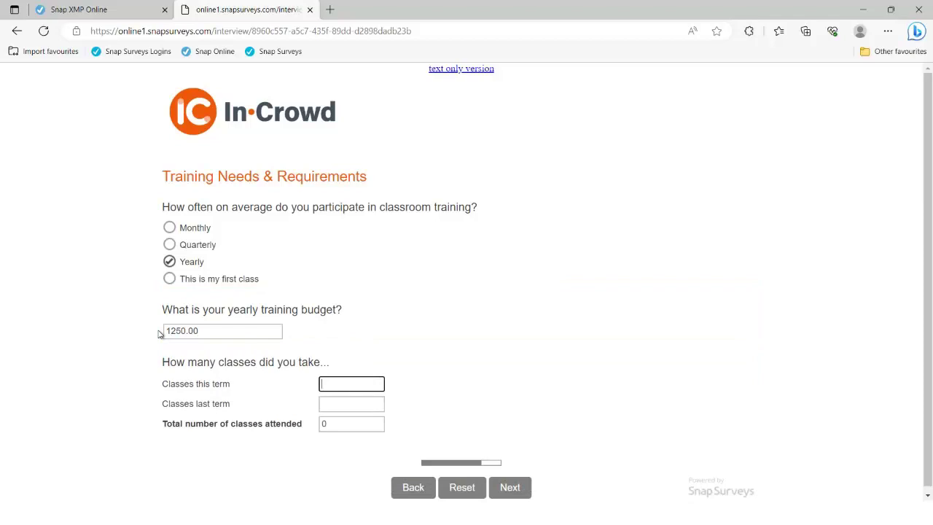
{"action": "left_click", "coordinate": [166, 332]}
{"action": "type", "text": "£"}
Enter 3 and Five classes so the total reads 8, then continue.
{"action": "key", "text": "Tab"}
{"action": "type", "text": "3"}
{"action": "key", "text": "Tab"}
{"action": "type", "text": "five"}
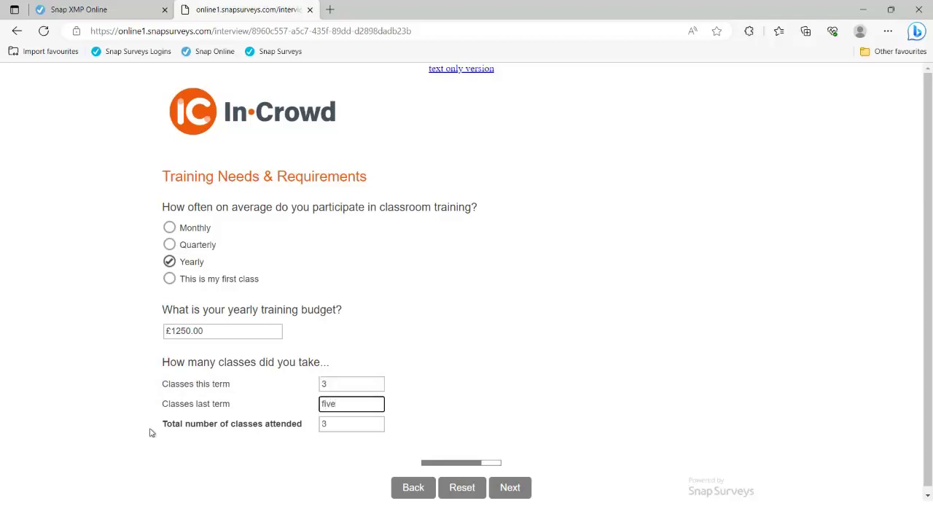
{"action": "key", "text": "Tab"}
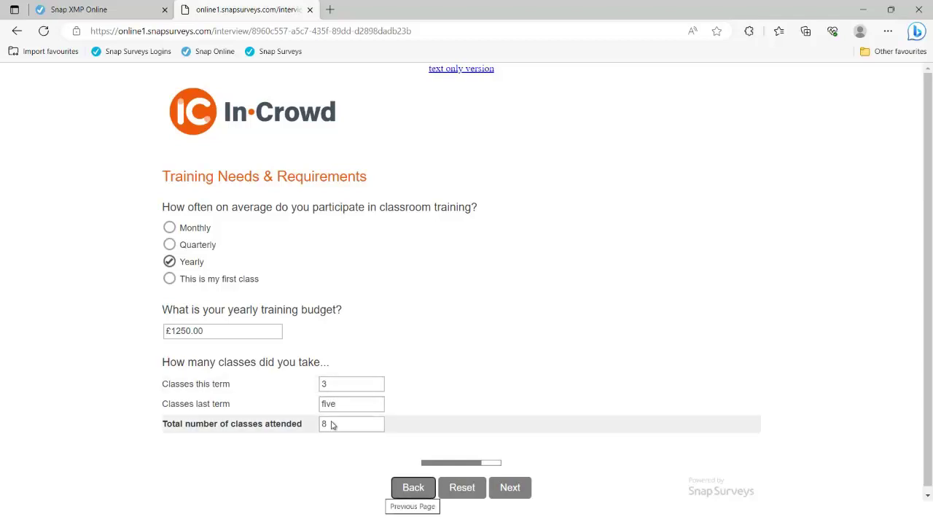
{"action": "key", "text": "shift+Tab"}
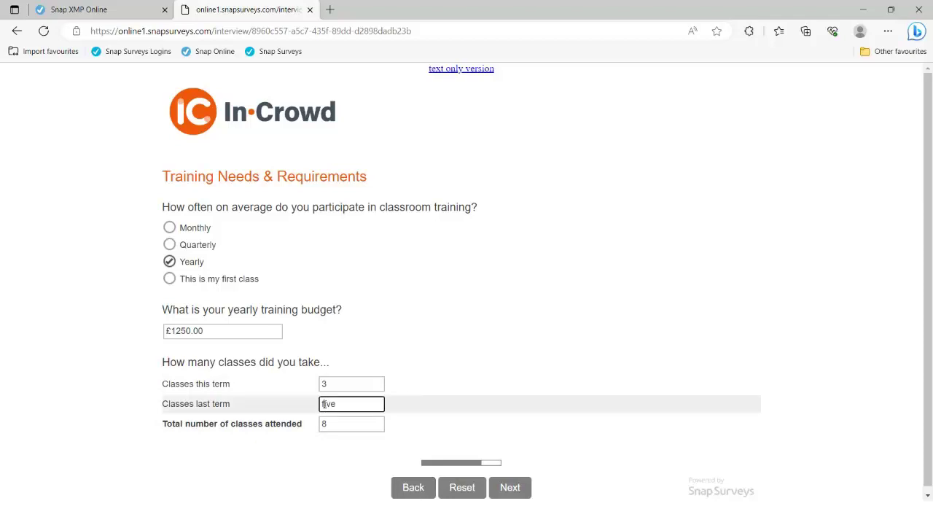
{"action": "type", "text": "F"}
{"action": "key", "text": "Tab"}
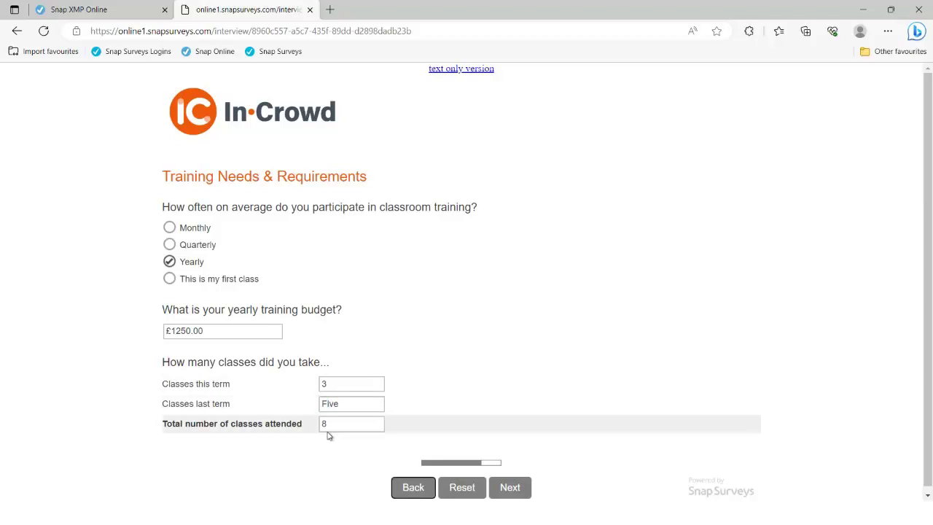
{"action": "left_click", "coordinate": [510, 487]}
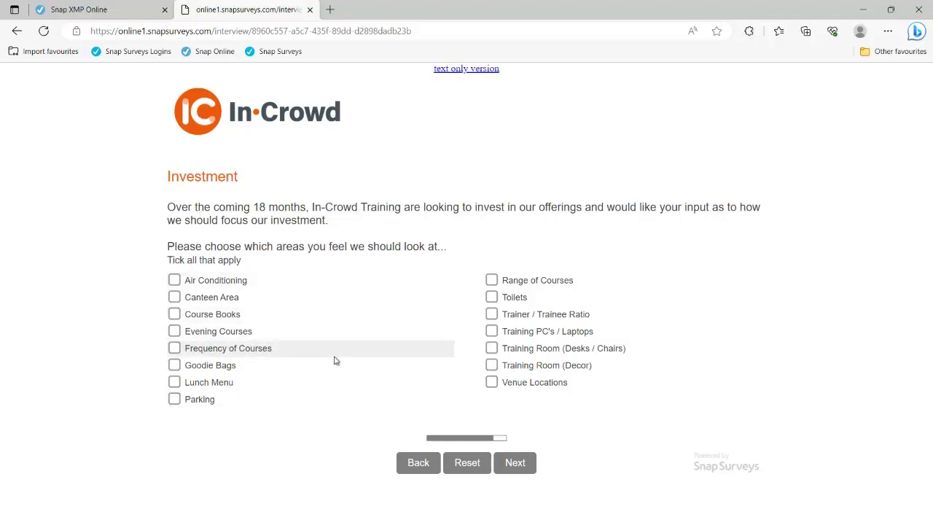
Tick Air Conditioning, Evening Courses and Parking, rank Air Conditioning then Parking, and reset the page.
{"action": "left_click", "coordinate": [174, 281]}
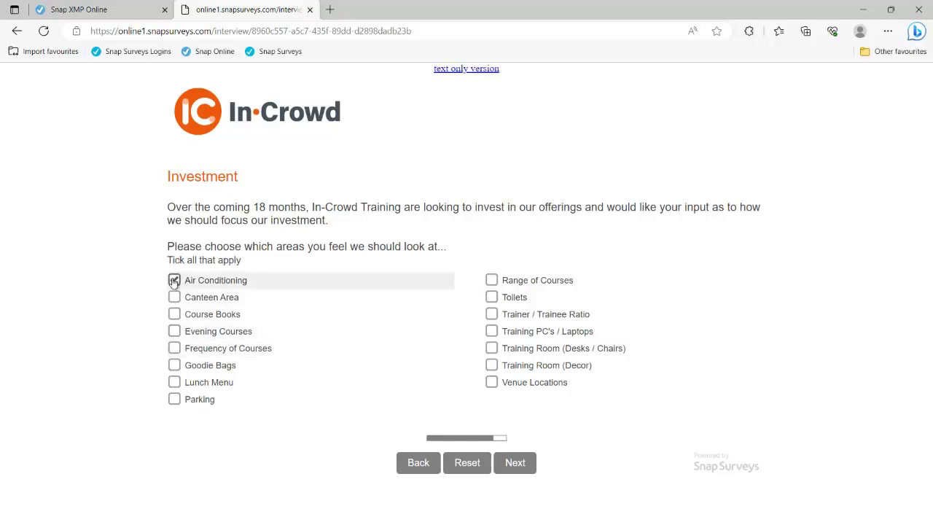
{"action": "left_click", "coordinate": [174, 331]}
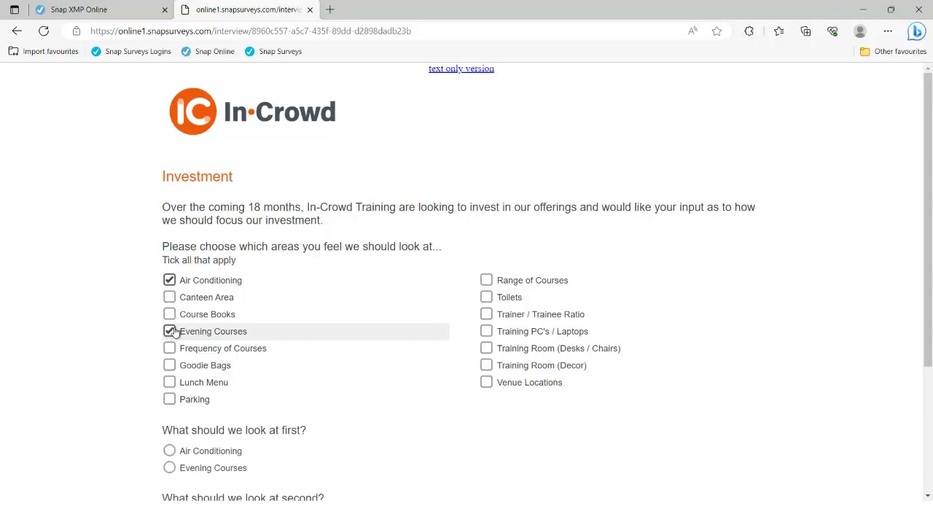
{"action": "left_click", "coordinate": [169, 399]}
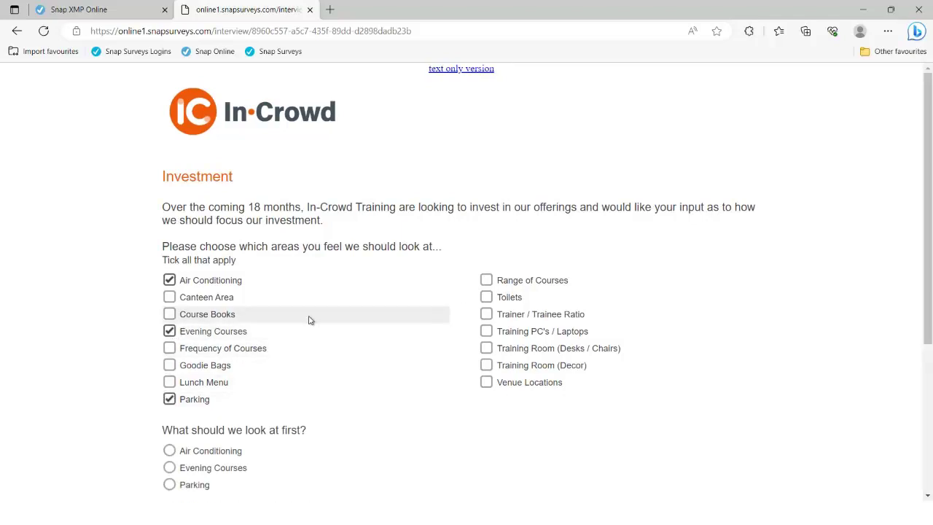
{"action": "scroll", "coordinate": [308, 318], "scroll_direction": "down", "scroll_amount": 1}
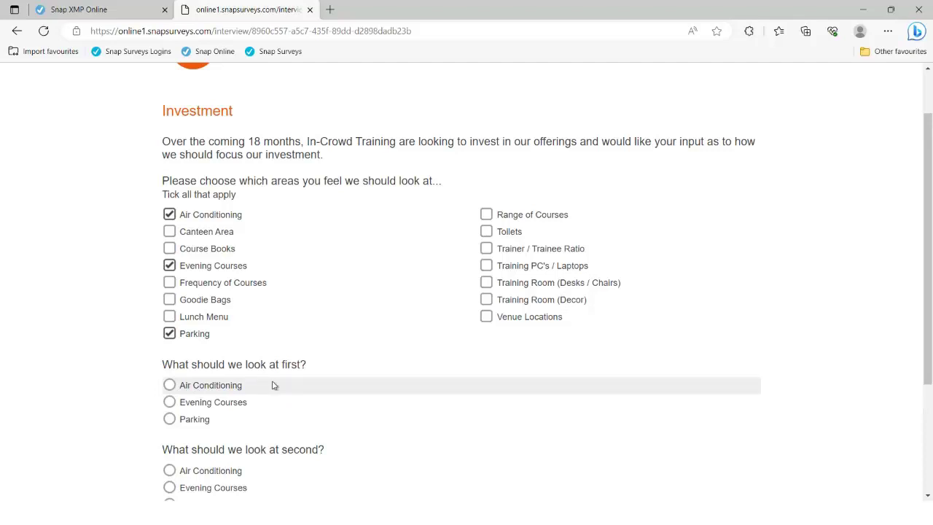
{"action": "scroll", "coordinate": [273, 384], "scroll_direction": "down", "scroll_amount": 2}
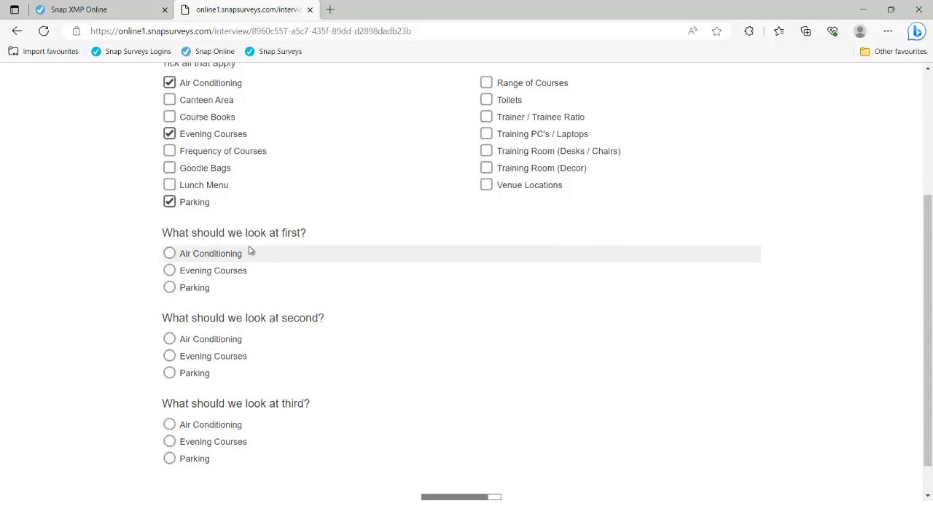
{"action": "left_click", "coordinate": [169, 253]}
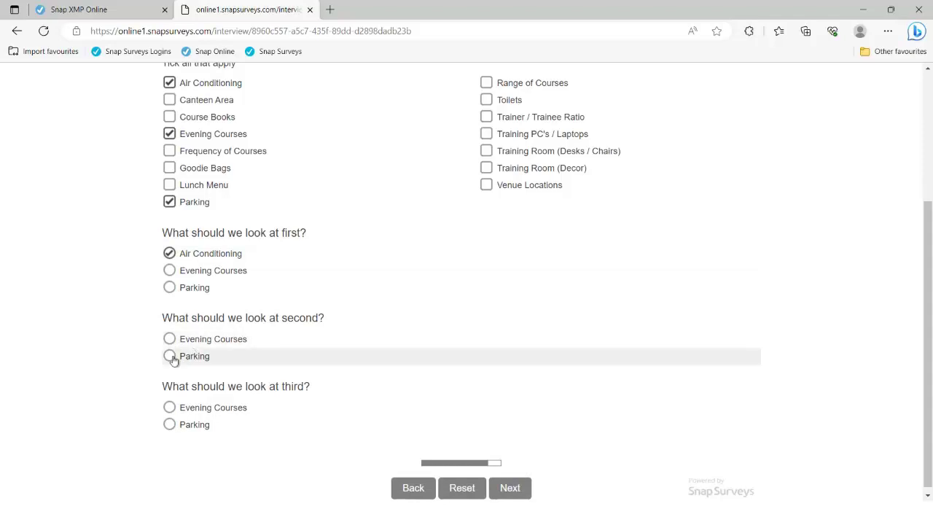
{"action": "left_click", "coordinate": [170, 357]}
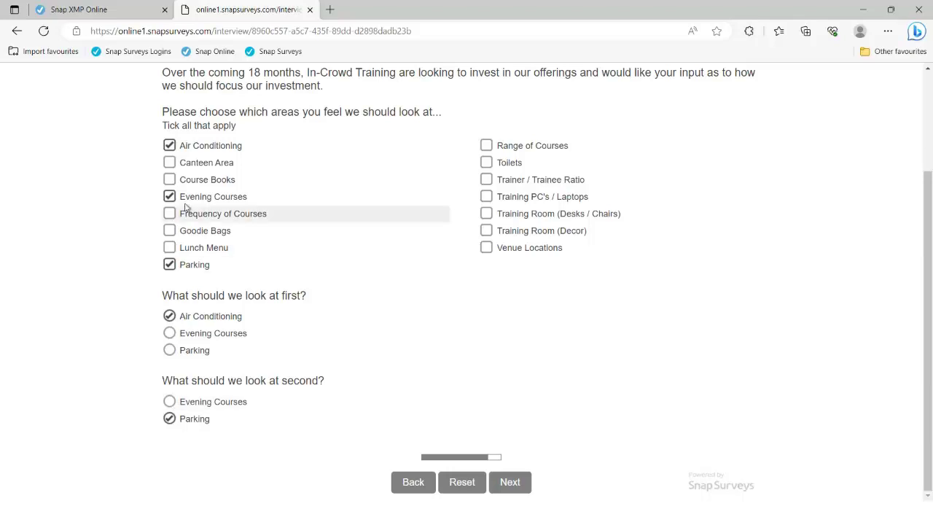
{"action": "left_click", "coordinate": [461, 484]}
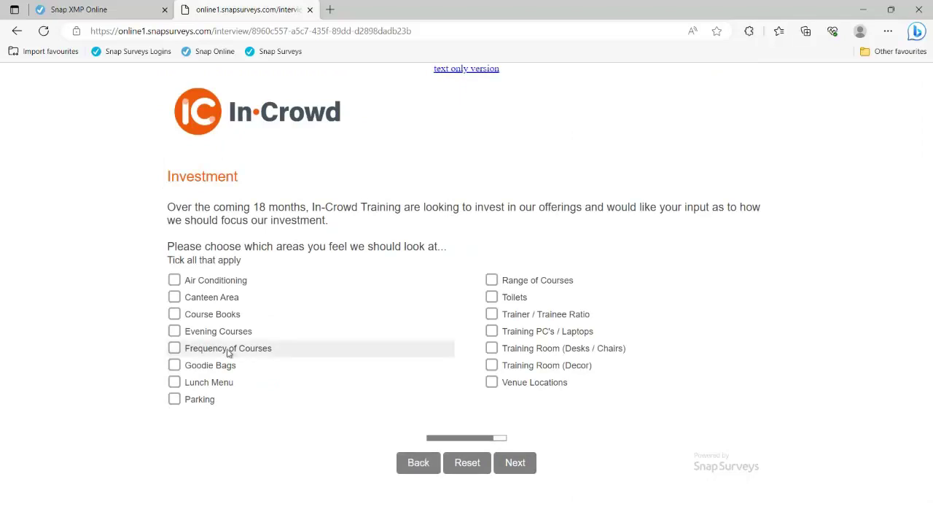
Tick Course Books, Air Conditioning, Toilets and Trainer / Trainee Ratio as improvement areas.
{"action": "left_click", "coordinate": [173, 314]}
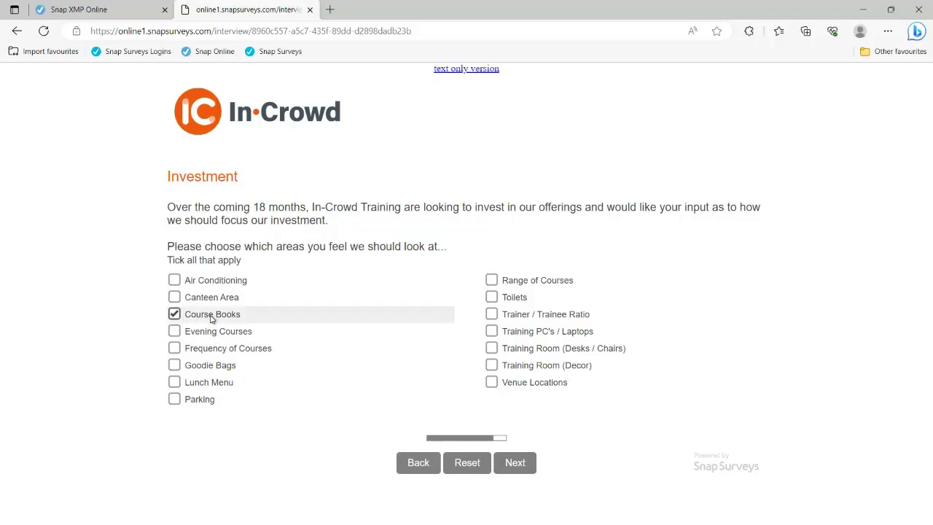
{"action": "left_click", "coordinate": [173, 280]}
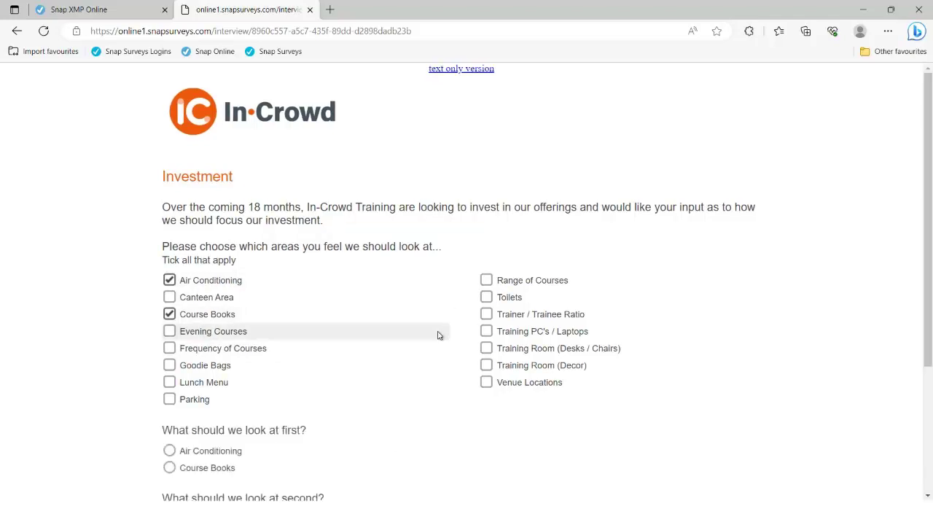
{"action": "left_click", "coordinate": [488, 297]}
{"action": "left_click", "coordinate": [485, 314]}
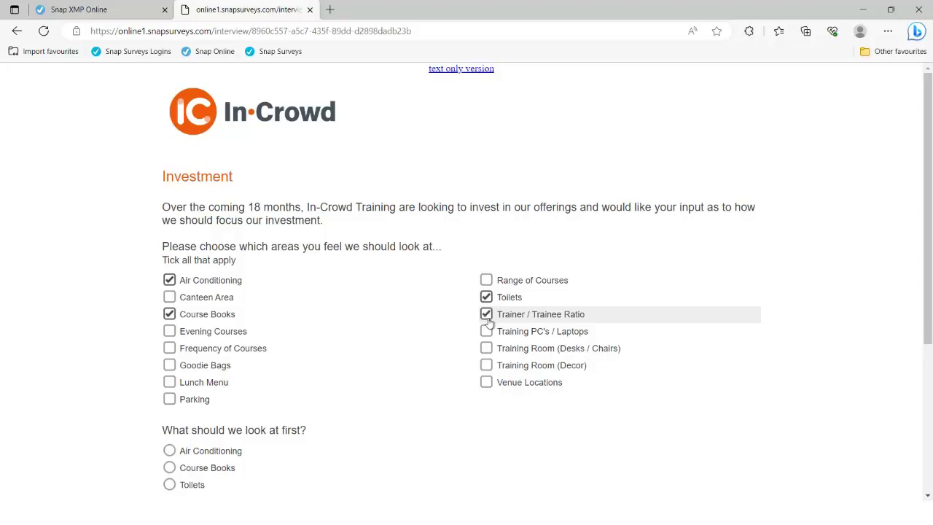
{"action": "scroll", "coordinate": [408, 382], "scroll_direction": "down", "scroll_amount": 3}
{"action": "scroll", "coordinate": [408, 382], "scroll_direction": "down", "scroll_amount": 1}
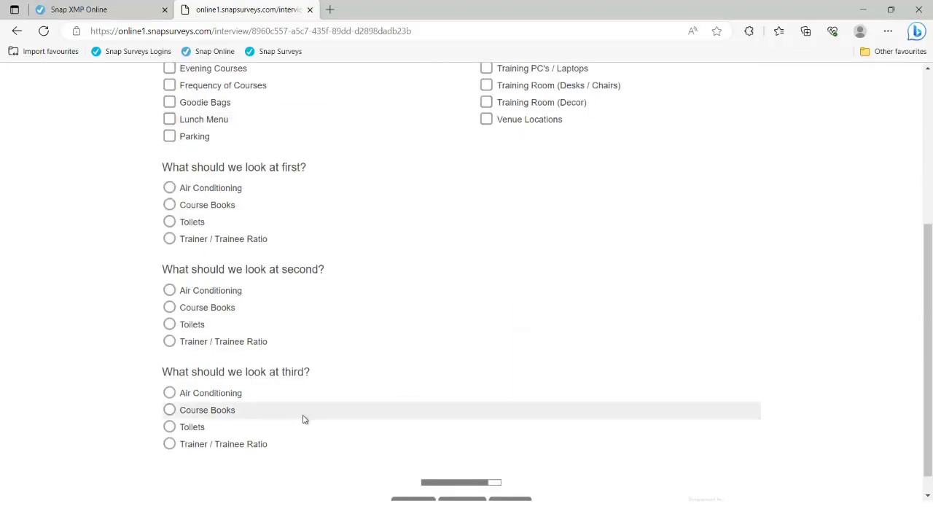
Rank Course Books first and Air Conditioning second, untick Trainer / Trainee Ratio, and continue.
{"action": "left_click", "coordinate": [186, 206]}
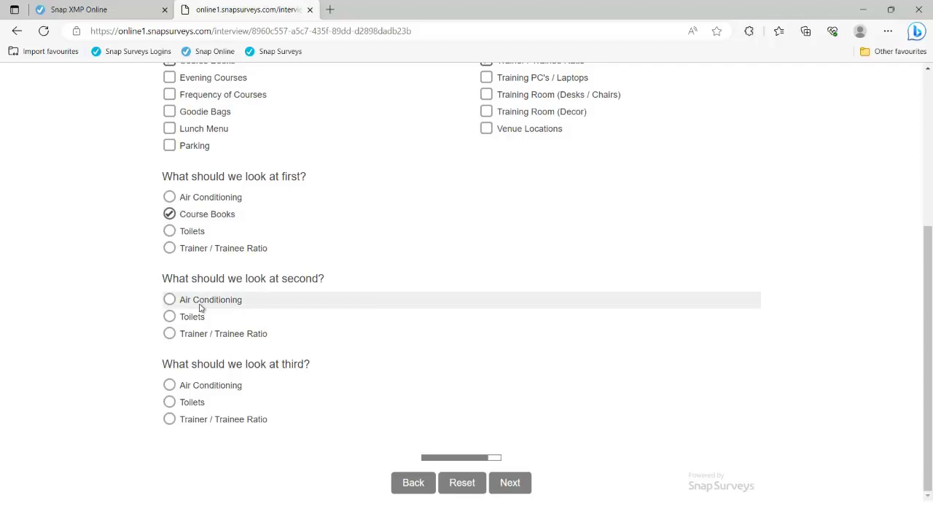
{"action": "left_click", "coordinate": [201, 306]}
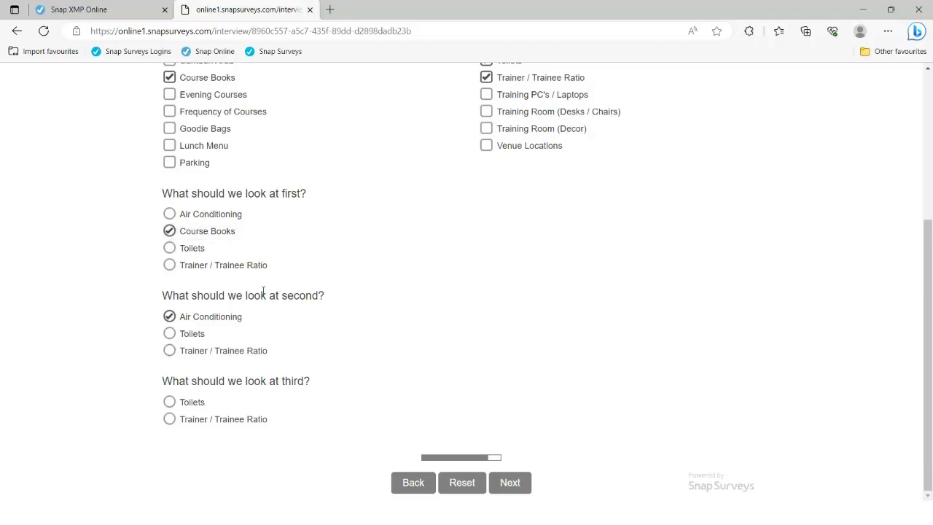
{"action": "left_click", "coordinate": [486, 77]}
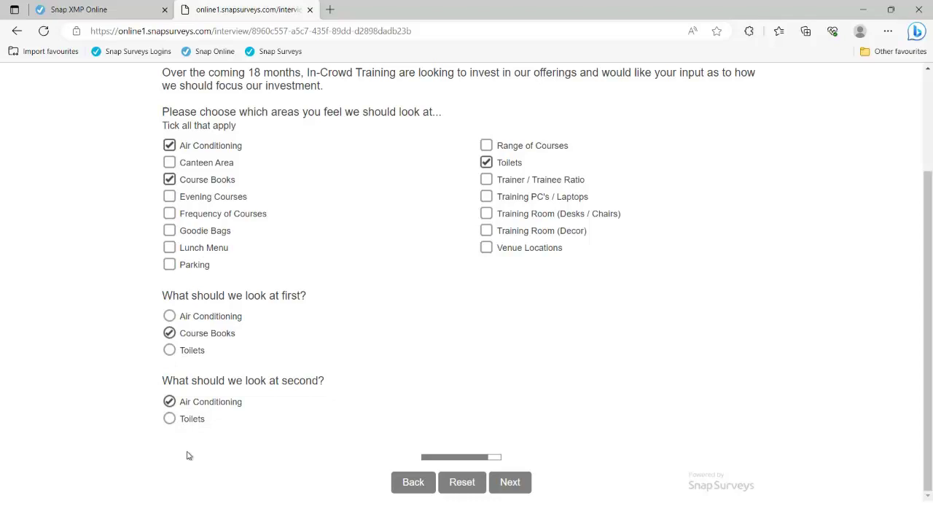
{"action": "left_click", "coordinate": [509, 482]}
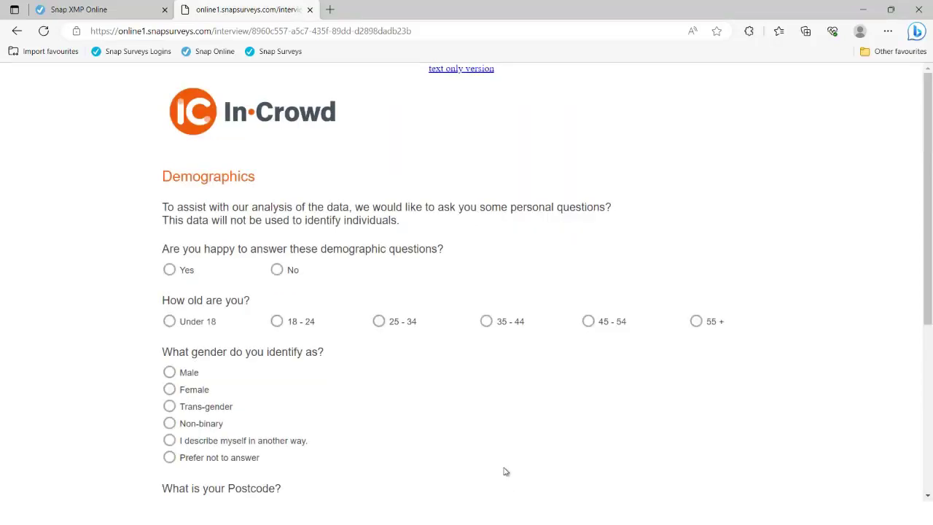
Test the demographics skip routing by answering Yes, No, then Yes again.
{"action": "scroll", "coordinate": [506, 471], "scroll_direction": "down", "scroll_amount": 1}
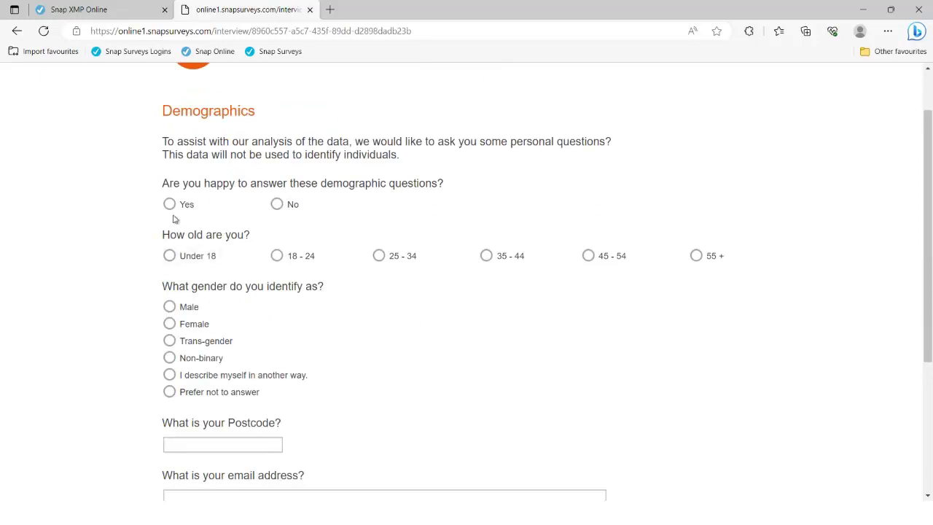
{"action": "left_click", "coordinate": [170, 204]}
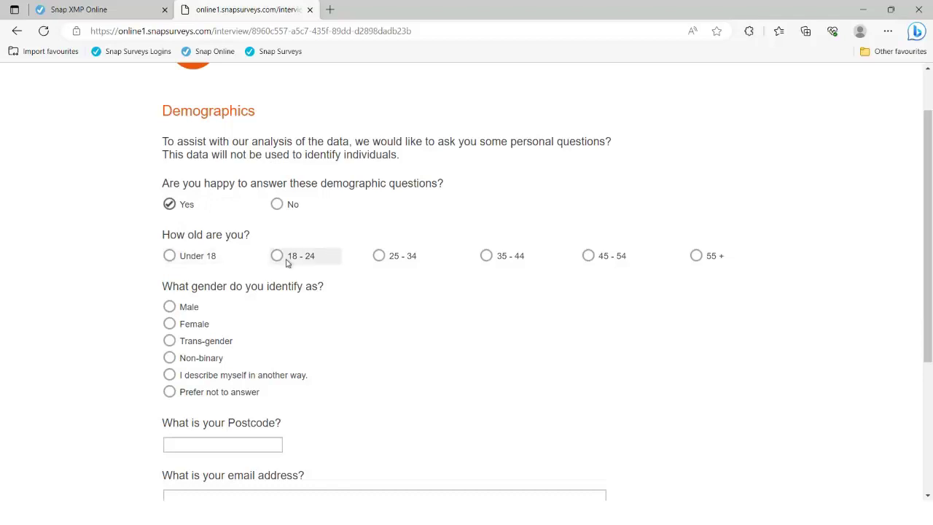
{"action": "left_click", "coordinate": [276, 207]}
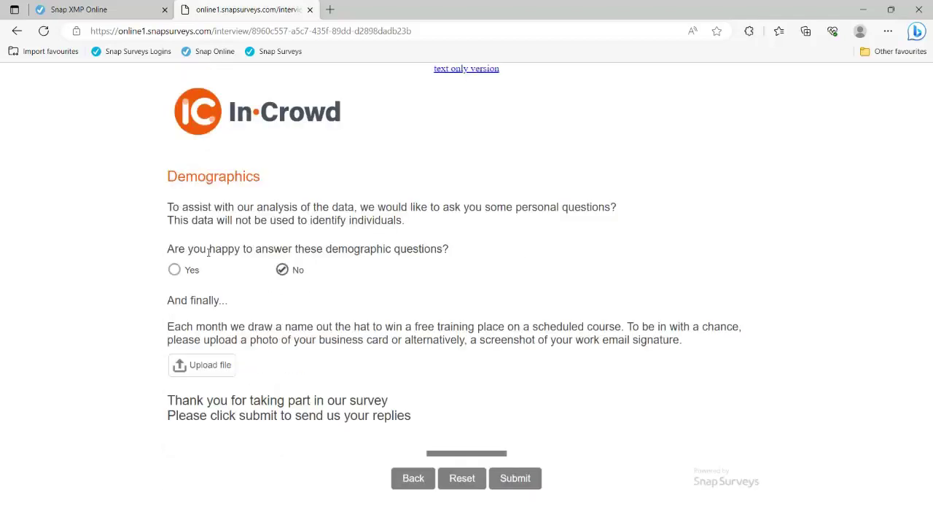
{"action": "left_click", "coordinate": [174, 269]}
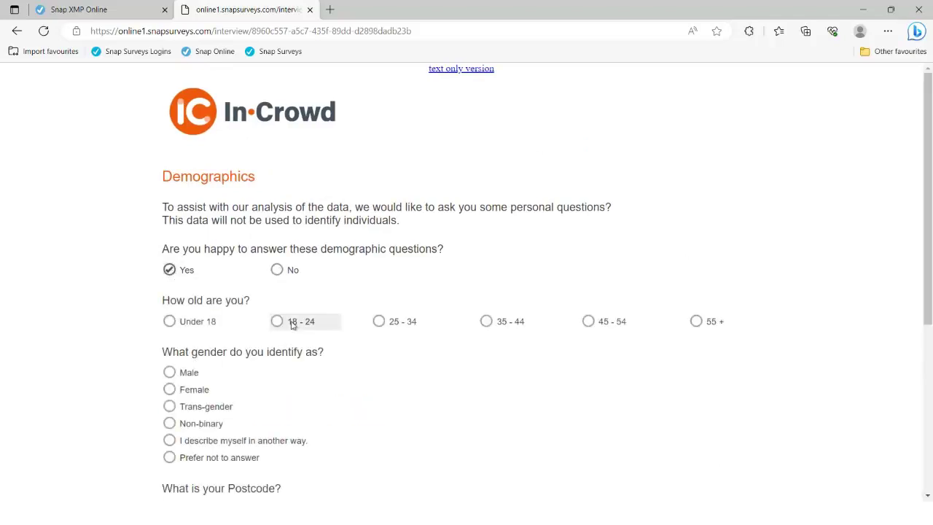
Try Male, Female and another-description genders, settling on Male, and select the postcode box.
{"action": "scroll", "coordinate": [301, 325], "scroll_direction": "down", "scroll_amount": 2}
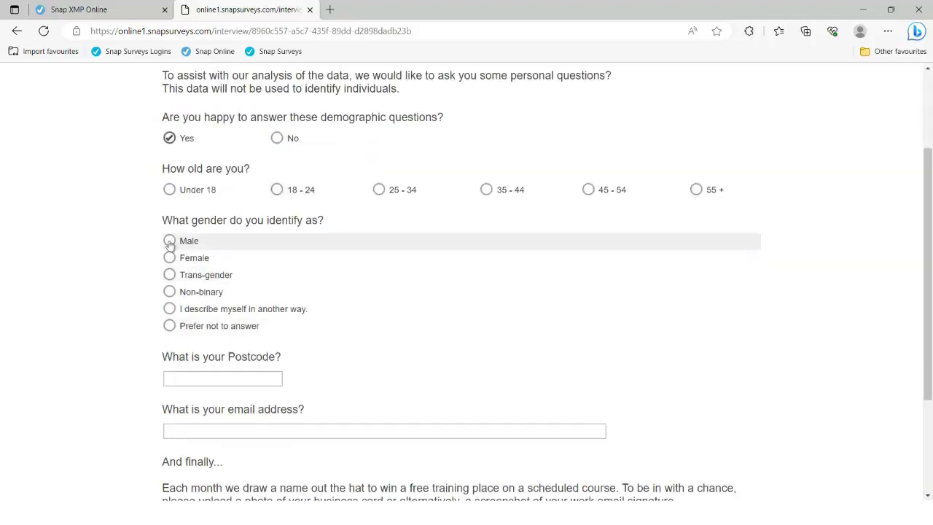
{"action": "left_click", "coordinate": [169, 240]}
{"action": "left_click", "coordinate": [169, 258]}
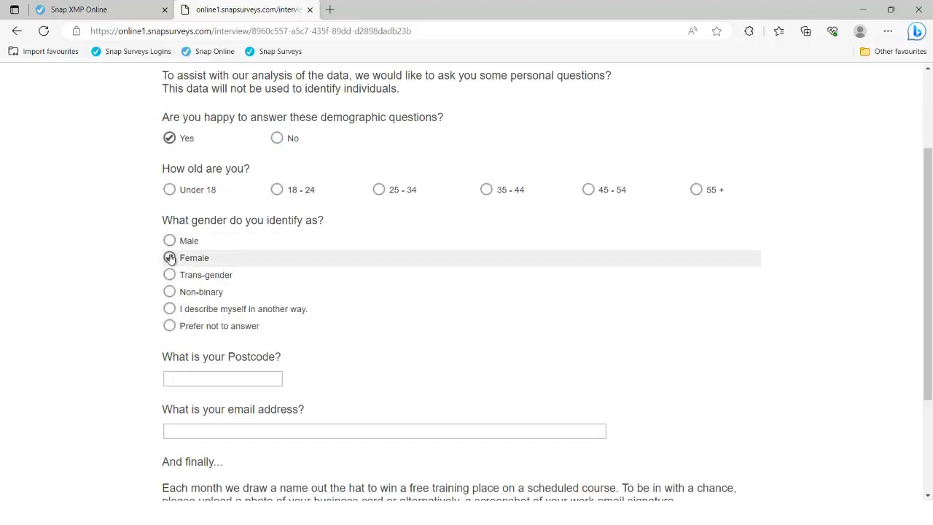
{"action": "left_click", "coordinate": [169, 309]}
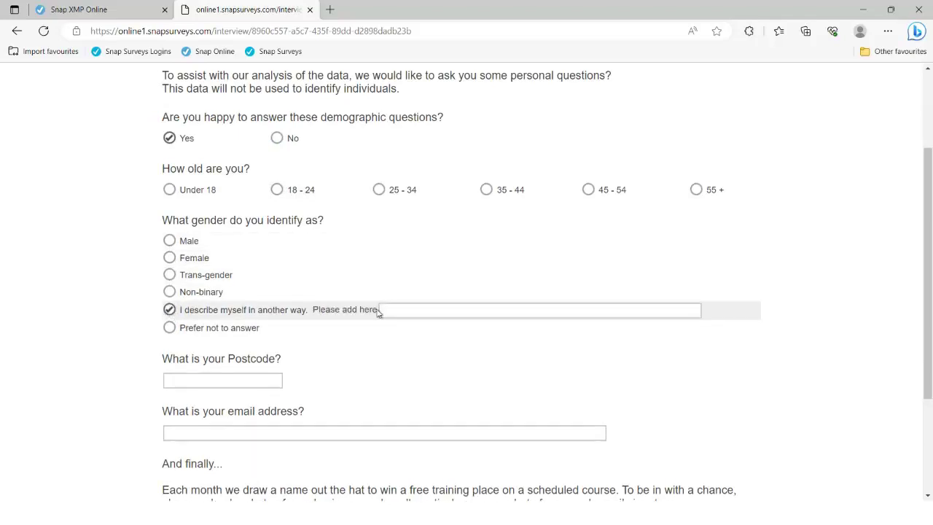
{"action": "left_click", "coordinate": [384, 310]}
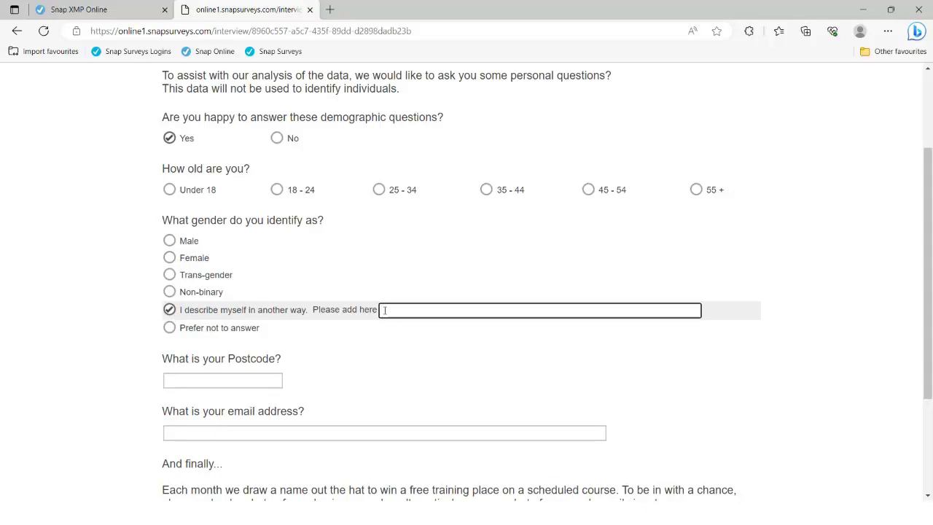
{"action": "left_click", "coordinate": [170, 241]}
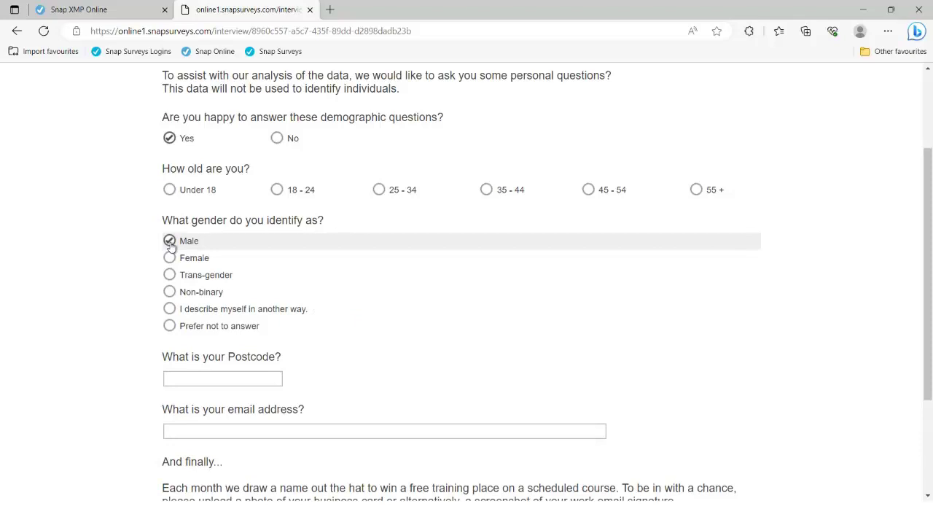
{"action": "left_click", "coordinate": [181, 380]}
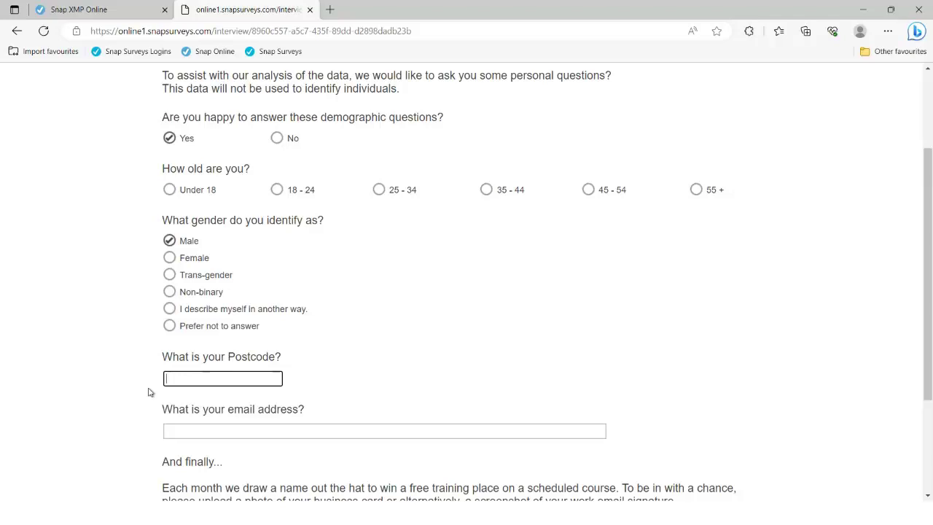
Enter the respondent's postcode without its space and begin typing their email address.
{"action": "type", "text": "DN5 5D"}
{"action": "key", "text": "BackSpace"}
{"action": "key", "text": "shift+Right"}
{"action": "key", "text": "shift+Right"}
{"action": "type", "text": "dg"}
{"action": "key", "text": "Tab"}
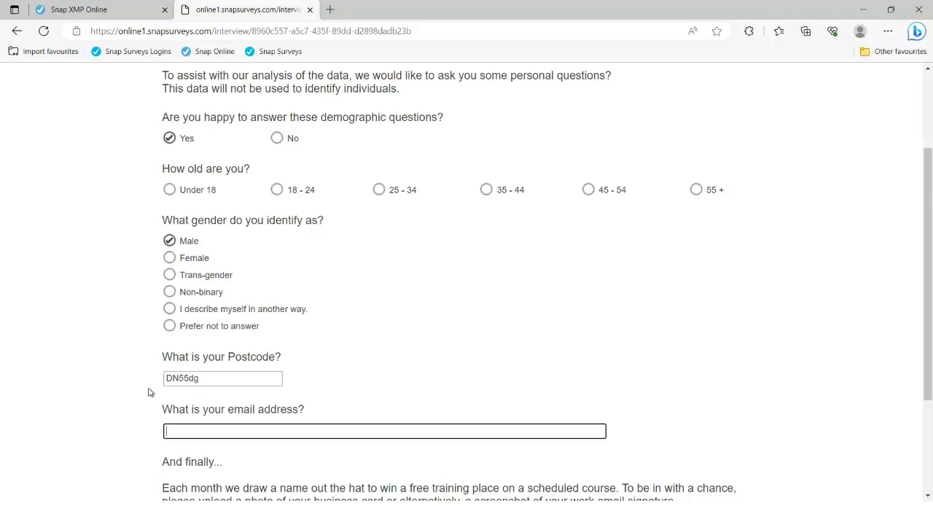
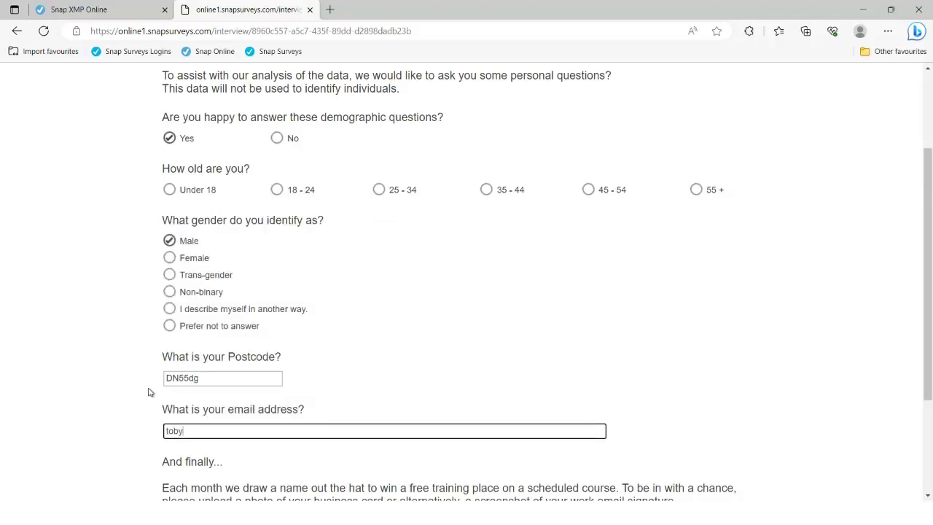
Finish the email answer, then remove its @ to trigger the invalid-email warning.
{"action": "key", "text": "Tab"}
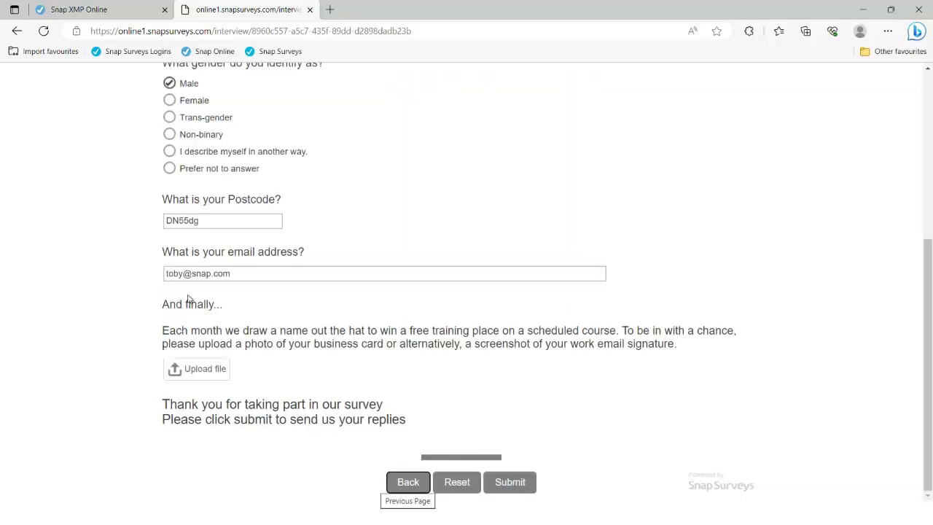
{"action": "left_click", "coordinate": [187, 273]}
{"action": "key", "text": "BackSpace"}
{"action": "key", "text": "Tab"}
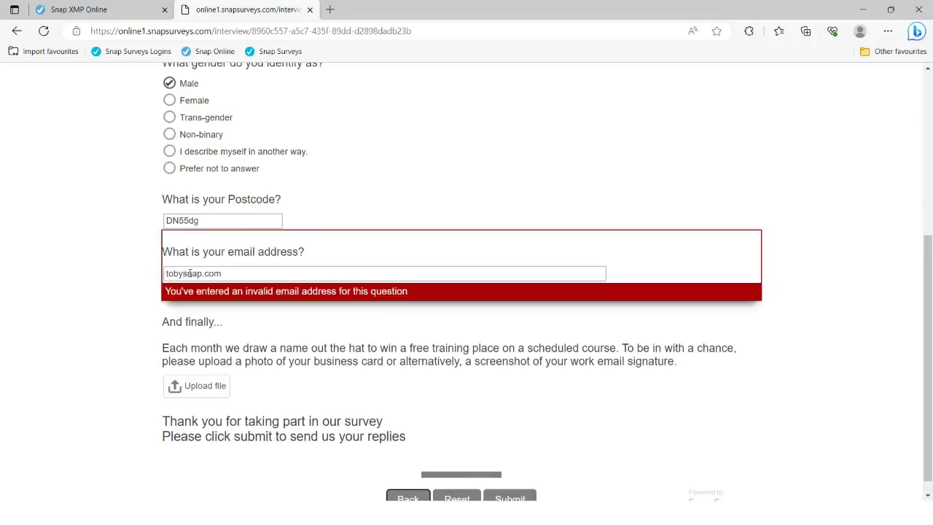
Restore the @ in the email and delete its .com ending to re-check validation.
{"action": "left_click", "coordinate": [187, 273]}
{"action": "type", "text": "@"}
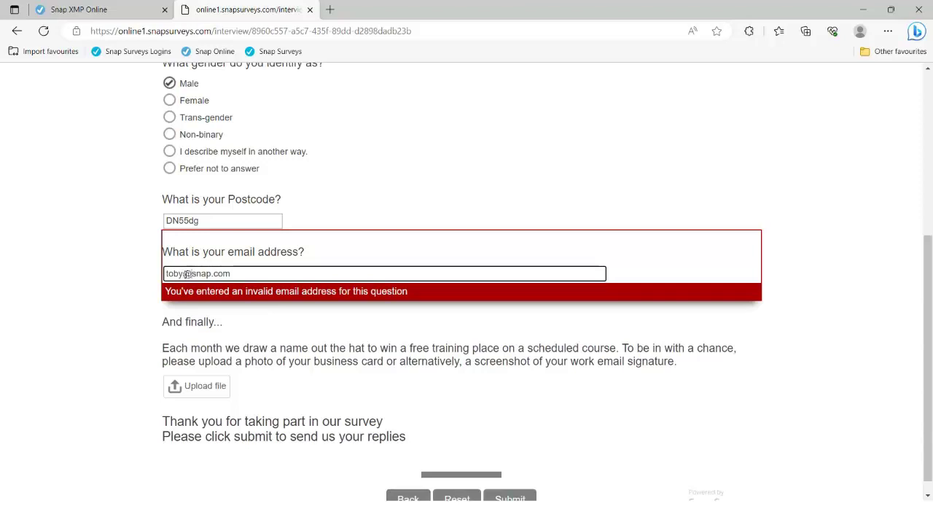
{"action": "key", "text": "shift+Right"}
{"action": "key", "text": "shift+Right"}
{"action": "key", "text": "shift+Right"}
{"action": "key", "text": "shift+Right"}
{"action": "key", "text": "BackSpace"}
{"action": "key", "text": "Tab"}
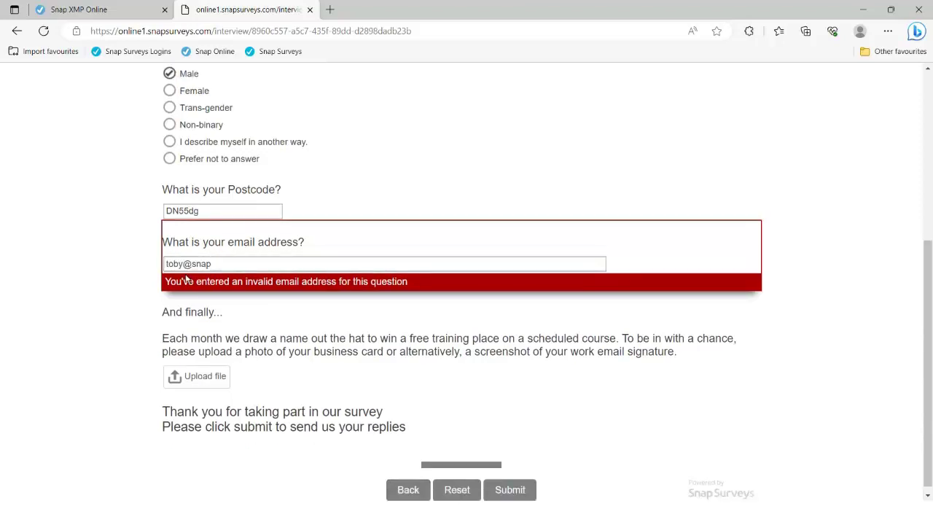
Add .com back so the email address validates, then return to the postcode answer.
{"action": "left_click", "coordinate": [211, 264]}
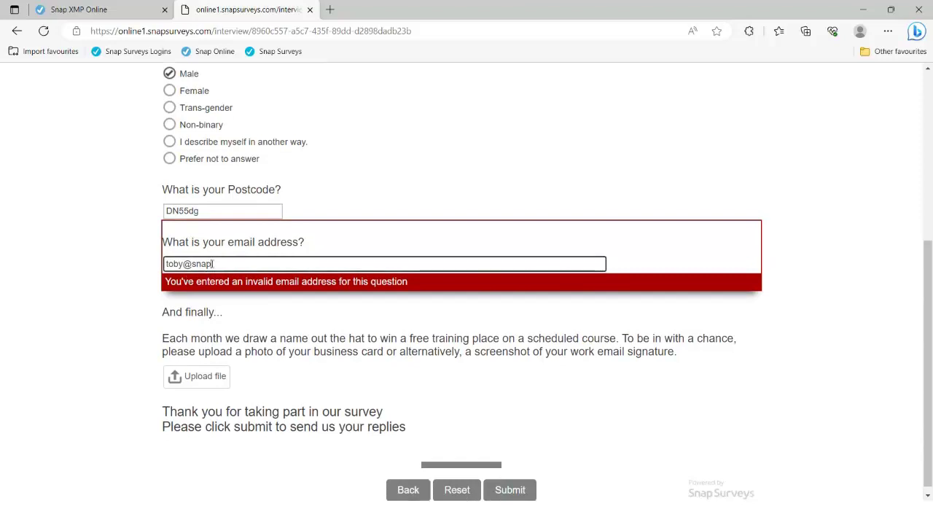
{"action": "type", "text": ".com"}
{"action": "key", "text": "Tab"}
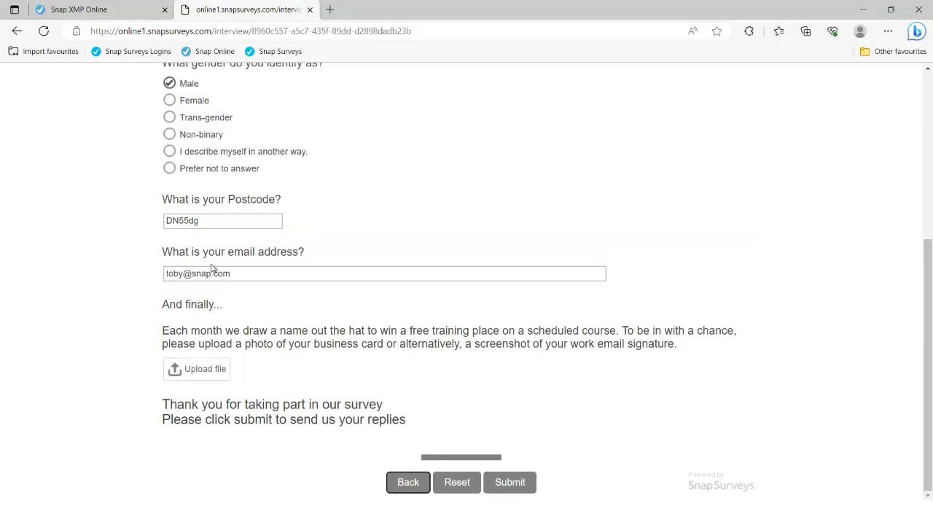
{"action": "left_click", "coordinate": [184, 220]}
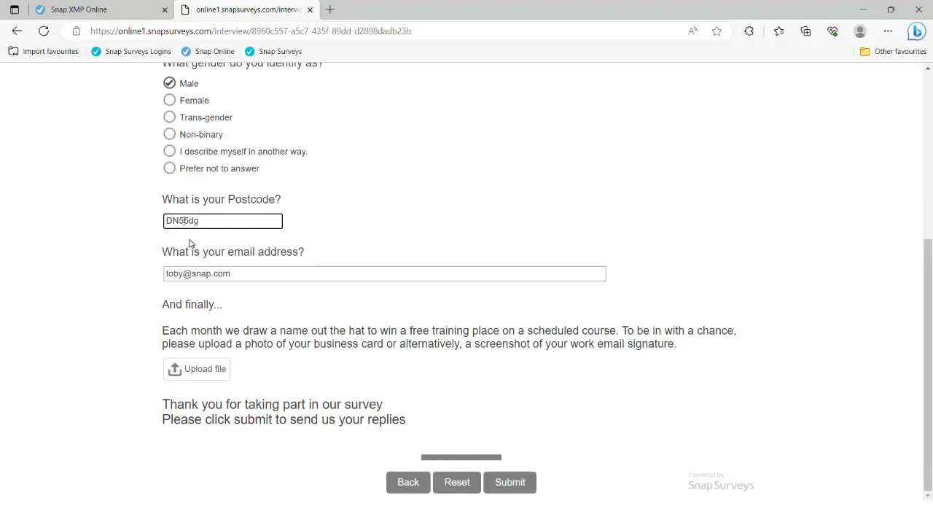
Close the preview and open Course Evaluation - Routing & Validation from the Webinars folder for editing.
{"action": "left_click", "coordinate": [310, 9]}
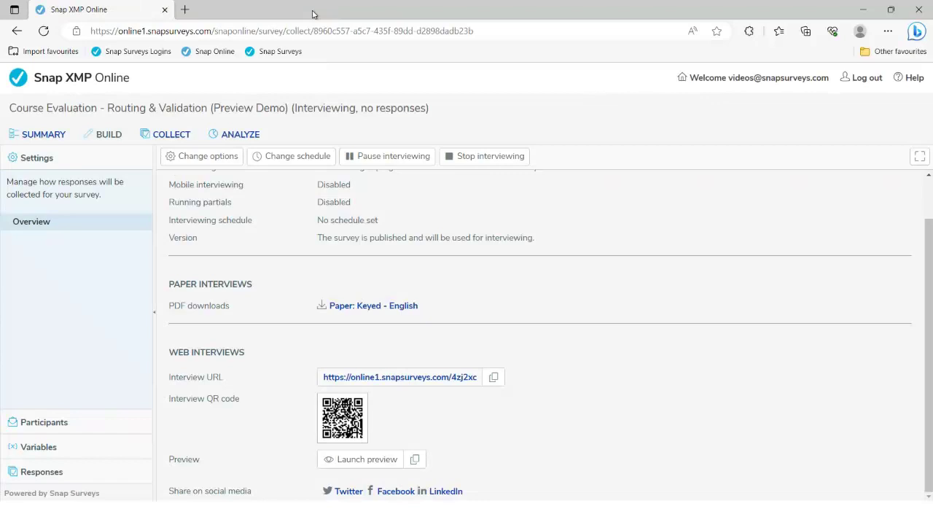
{"action": "left_click", "coordinate": [56, 139]}
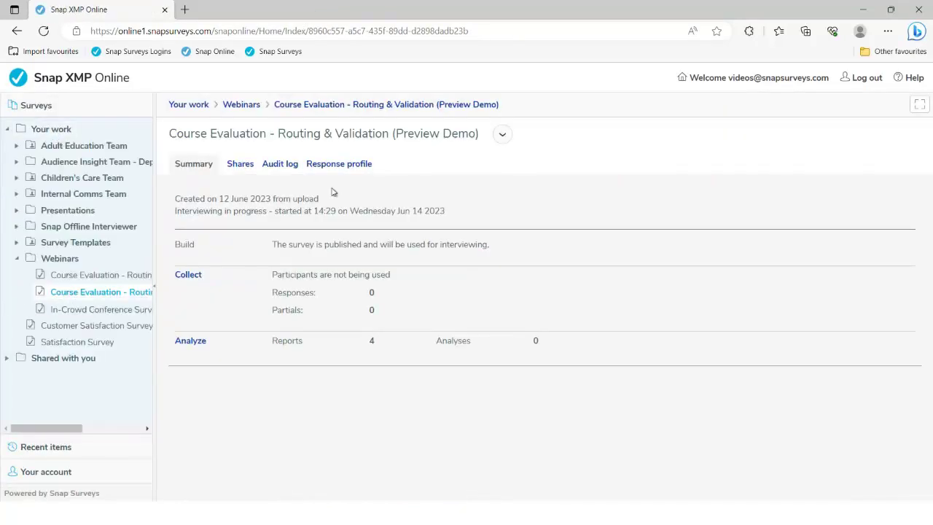
{"action": "left_click", "coordinate": [251, 109]}
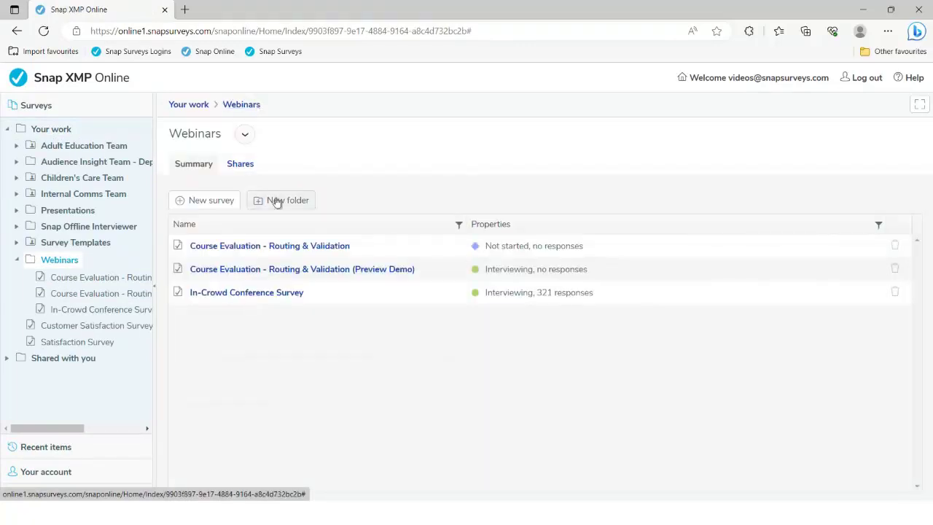
{"action": "left_click", "coordinate": [284, 247]}
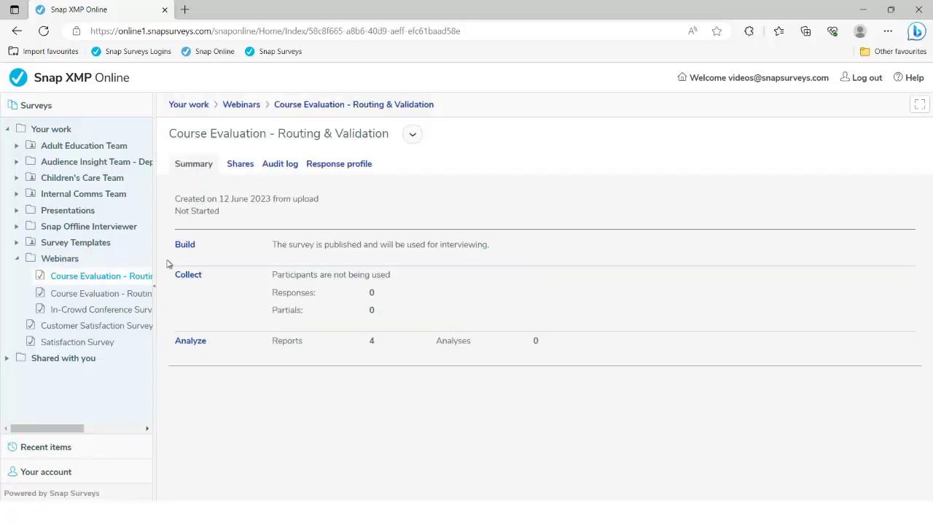
{"action": "left_click", "coordinate": [186, 247]}
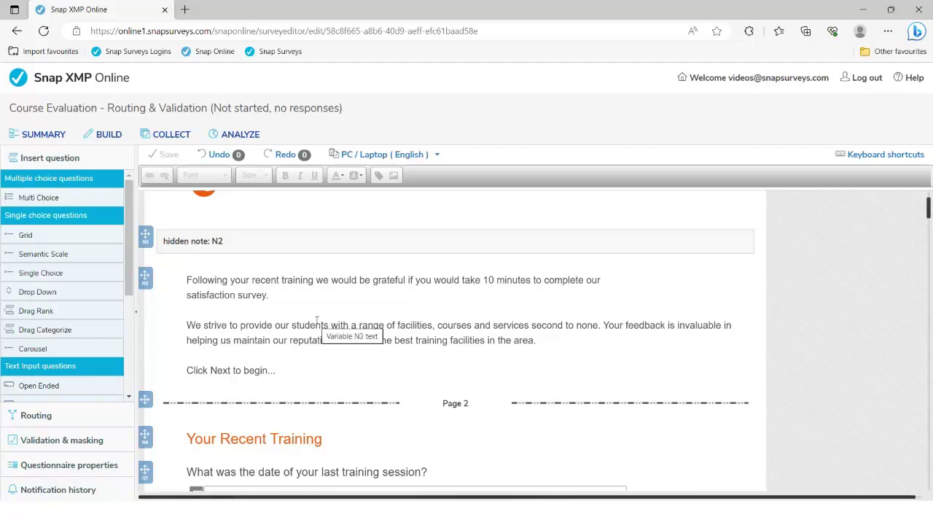
Scroll down to Demographics and select the 'Are you happy to answer these demographic questions?' question.
{"action": "scroll", "coordinate": [317, 324], "scroll_direction": "down", "scroll_amount": 1}
{"action": "scroll", "coordinate": [317, 324], "scroll_direction": "down", "scroll_amount": 4}
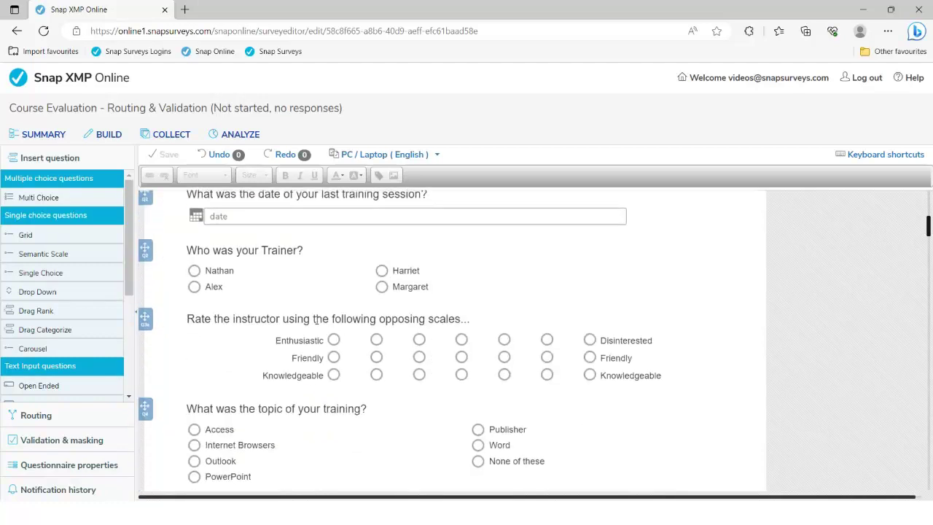
{"action": "scroll", "coordinate": [317, 324], "scroll_direction": "down", "scroll_amount": 3}
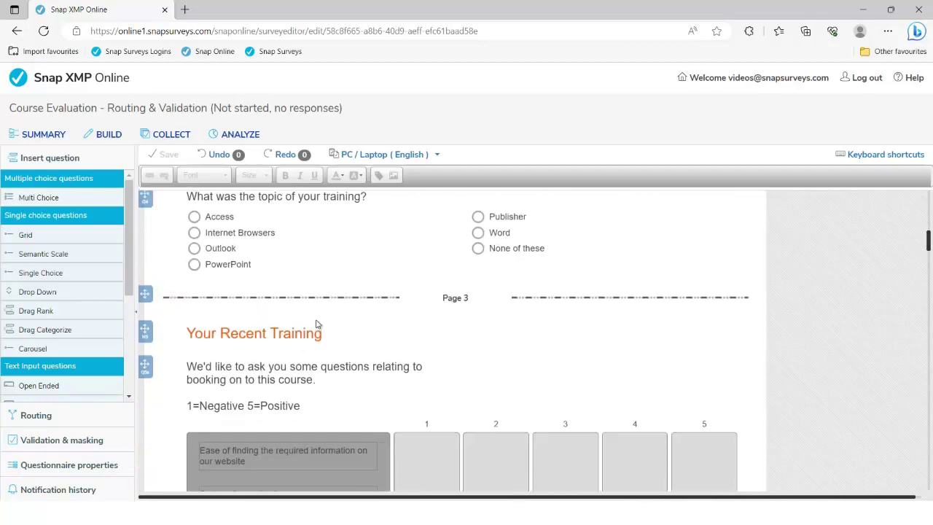
{"action": "scroll", "coordinate": [317, 324], "scroll_direction": "down", "scroll_amount": 3}
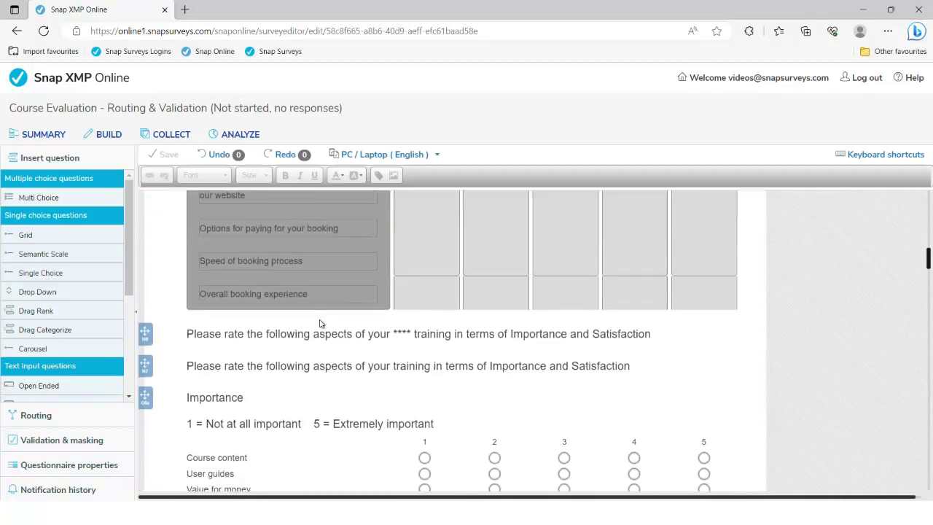
{"action": "left_click_drag", "start_coordinate": [927, 256], "coordinate": [922, 441]}
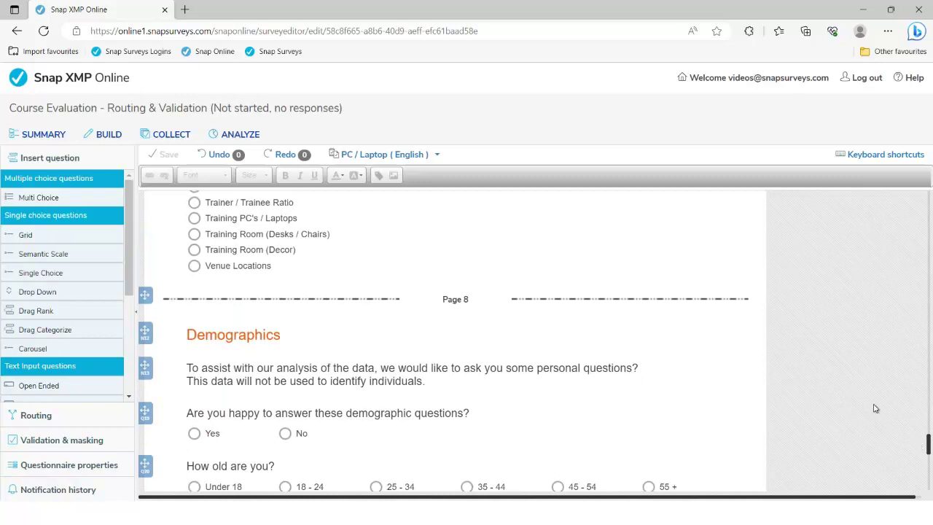
{"action": "scroll", "coordinate": [758, 362], "scroll_direction": "down", "scroll_amount": 1}
{"action": "scroll", "coordinate": [758, 362], "scroll_direction": "down", "scroll_amount": 1}
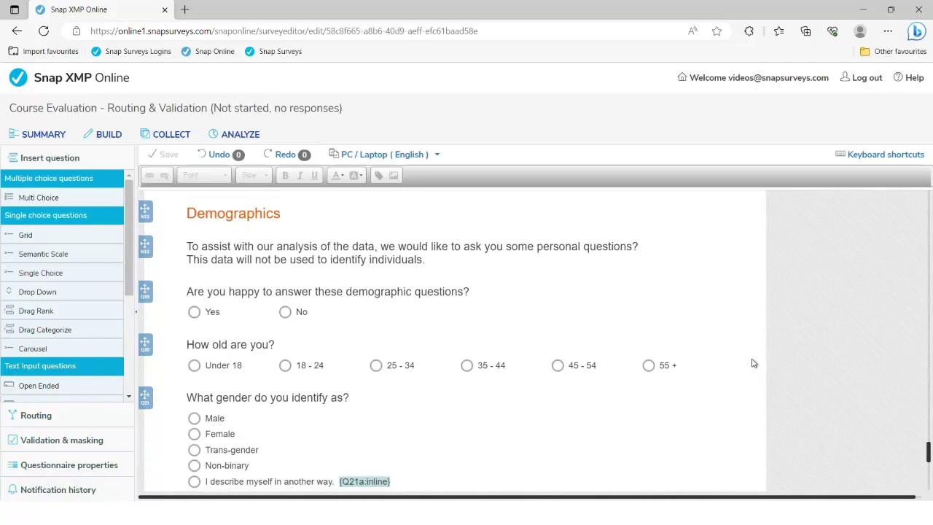
{"action": "left_click", "coordinate": [304, 291]}
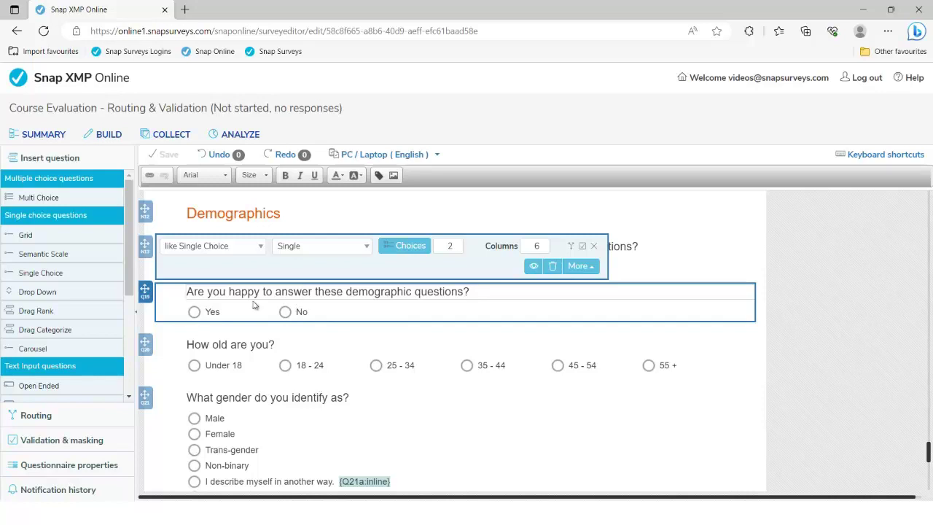
{"action": "left_click", "coordinate": [437, 156]}
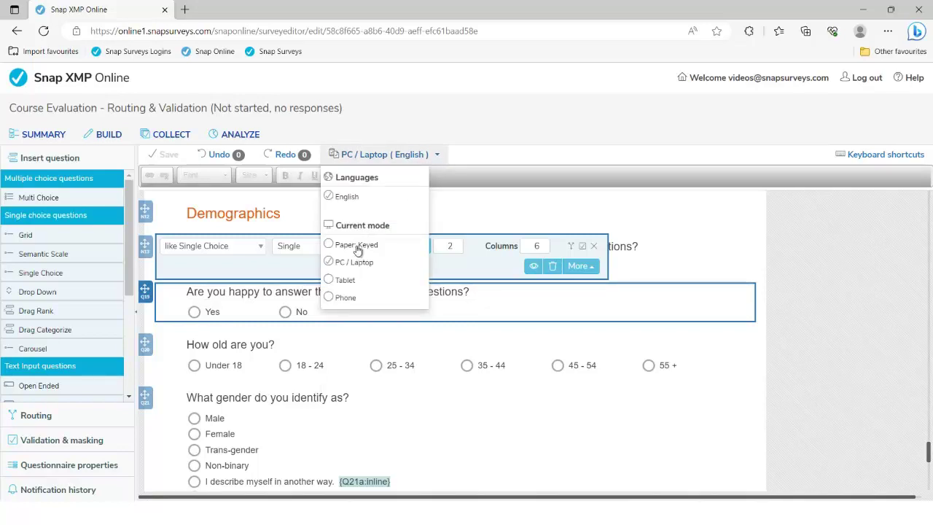
Switch the editor to Paper: Keyed mode and select question 19.
{"action": "left_click", "coordinate": [357, 248]}
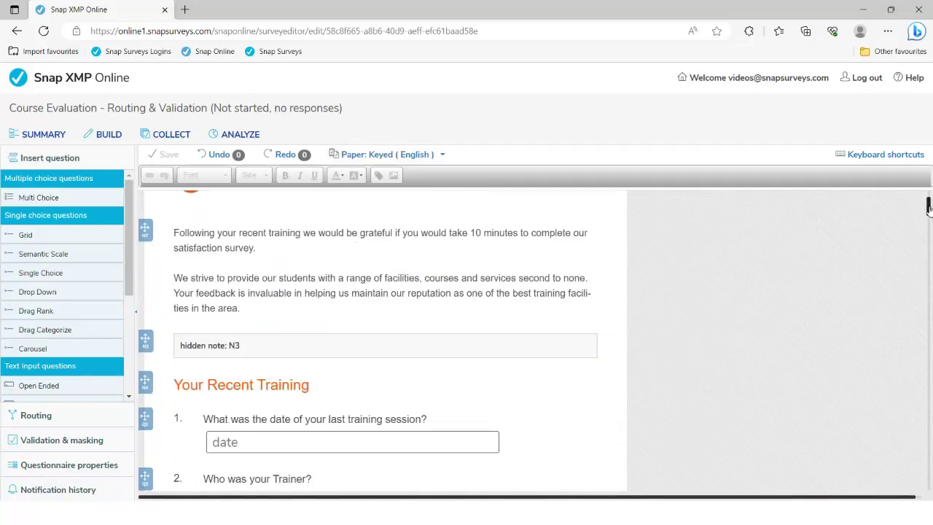
{"action": "left_click_drag", "start_coordinate": [928, 207], "coordinate": [928, 386]}
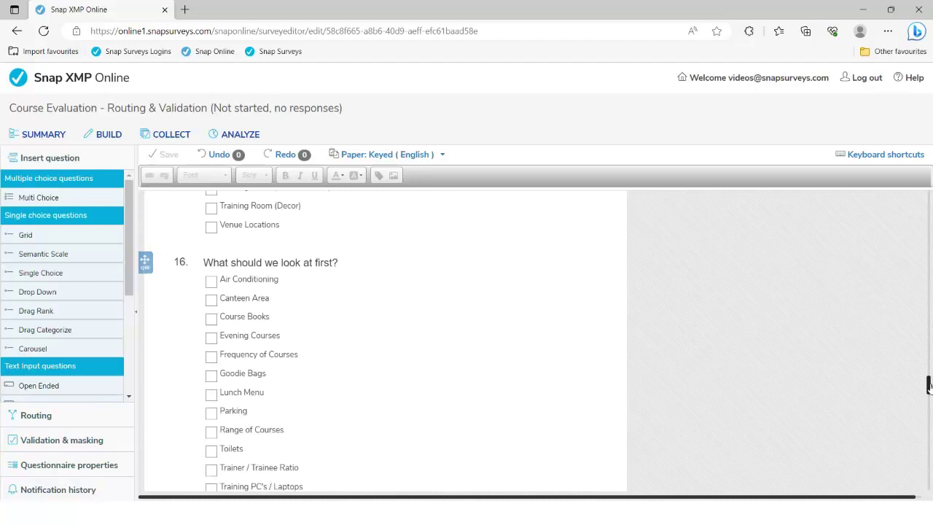
{"action": "left_click_drag", "start_coordinate": [929, 381], "coordinate": [928, 450]}
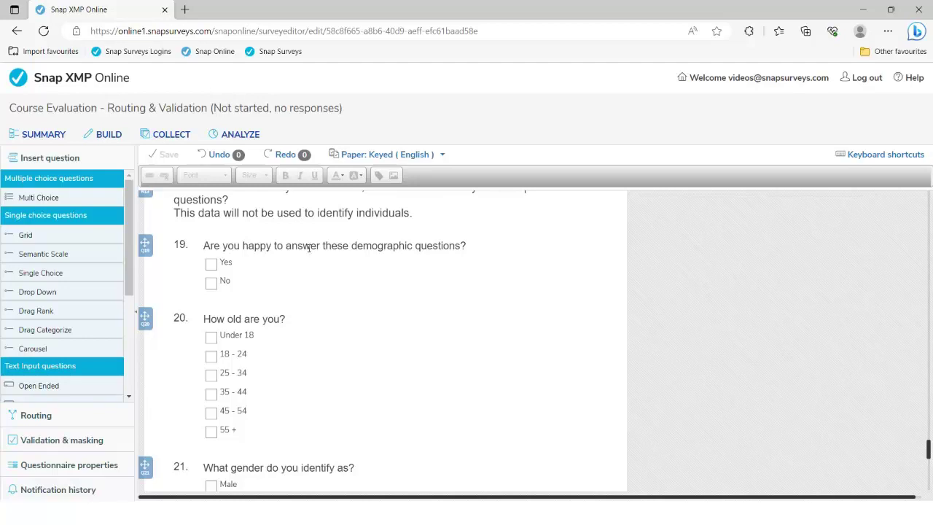
{"action": "left_click", "coordinate": [309, 246]}
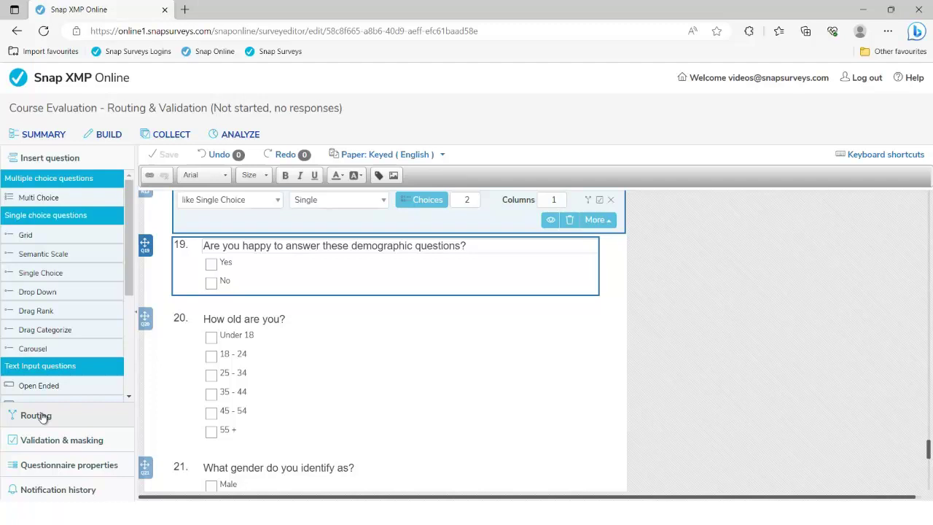
Give question 19 go-to routing: Yes goes to Q20, No goes to Q24.
{"action": "left_click", "coordinate": [42, 416]}
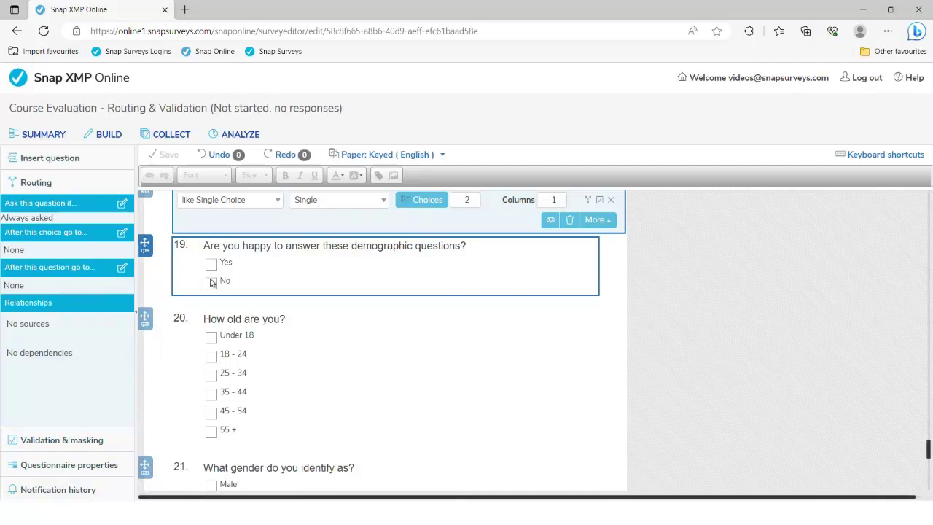
{"action": "left_click", "coordinate": [123, 233]}
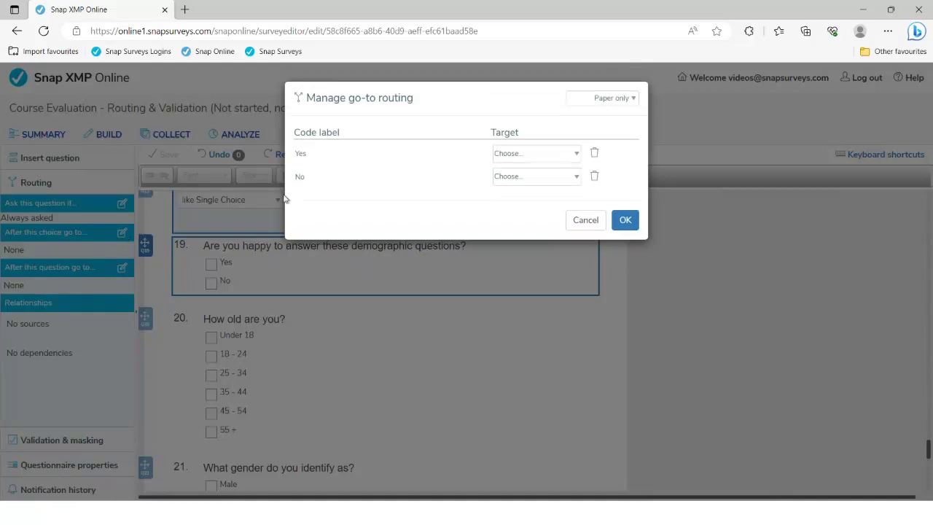
{"action": "left_click", "coordinate": [576, 153]}
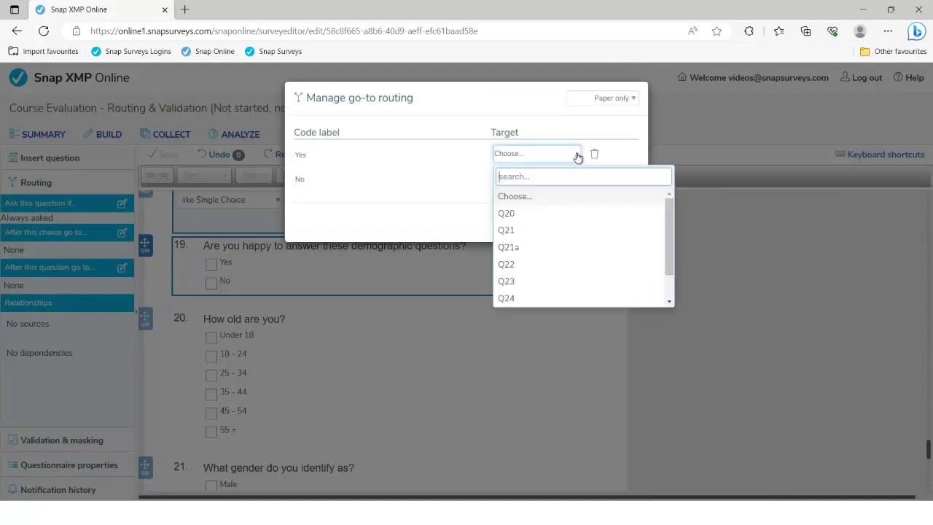
{"action": "left_click", "coordinate": [559, 214]}
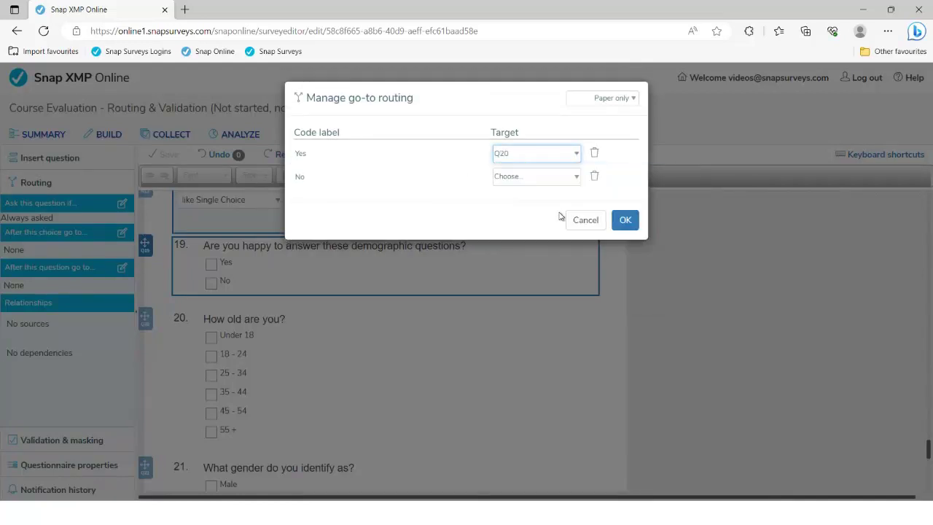
{"action": "left_click", "coordinate": [569, 177]}
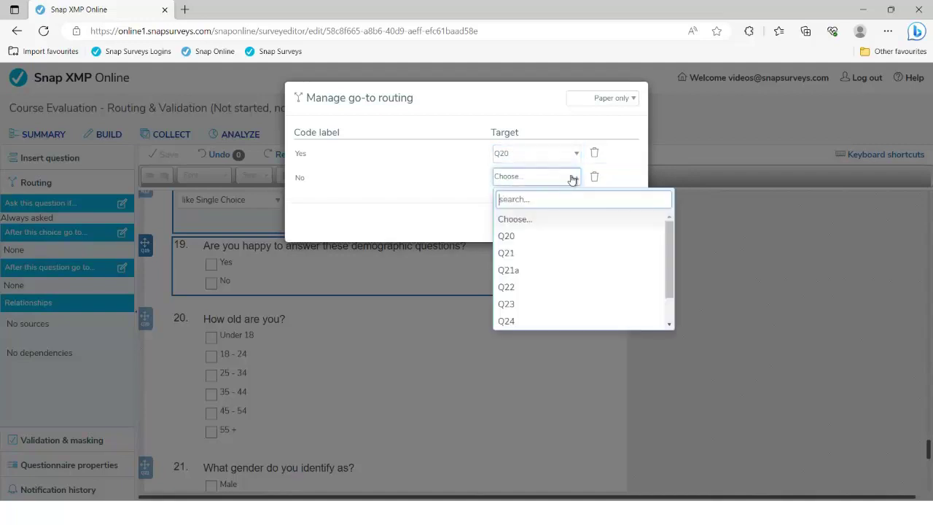
{"action": "left_click", "coordinate": [551, 322]}
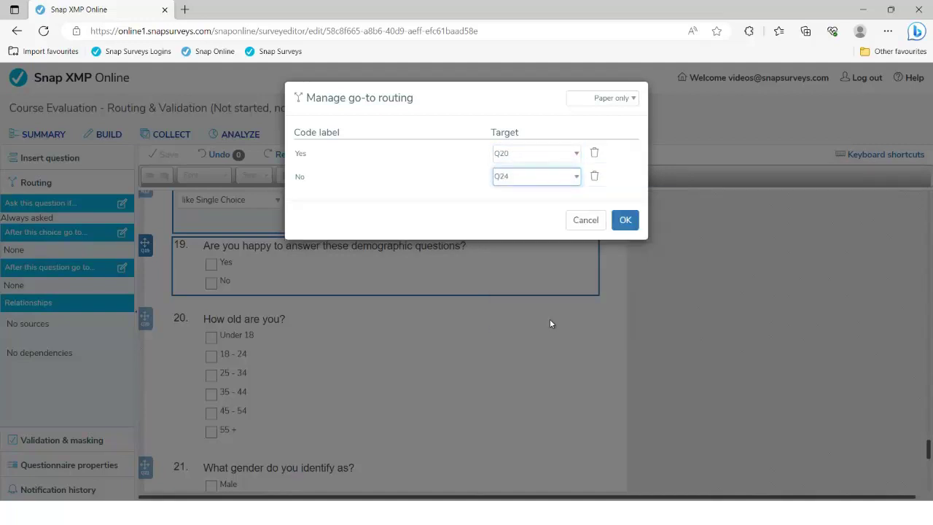
{"action": "left_click", "coordinate": [625, 220]}
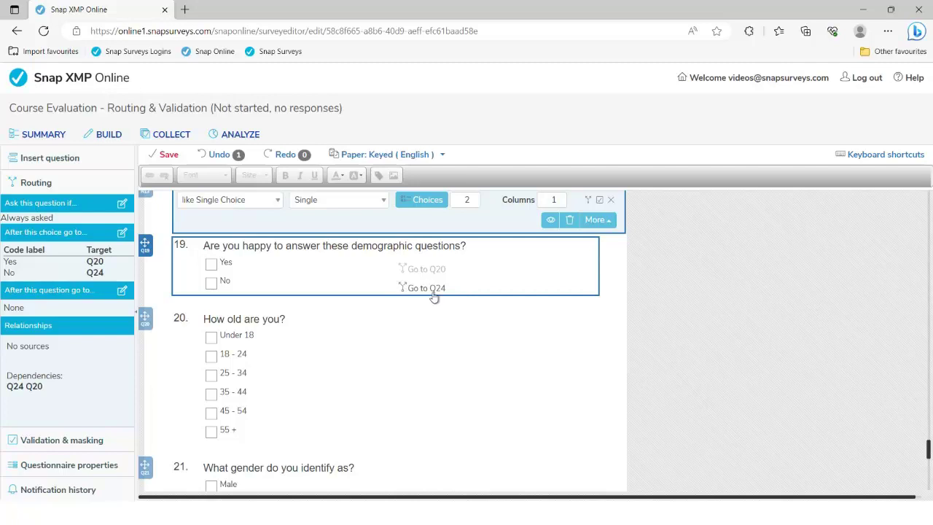
Scroll to question 21 and select its 'Please add here' text box.
{"action": "scroll", "coordinate": [392, 332], "scroll_direction": "down", "scroll_amount": 3}
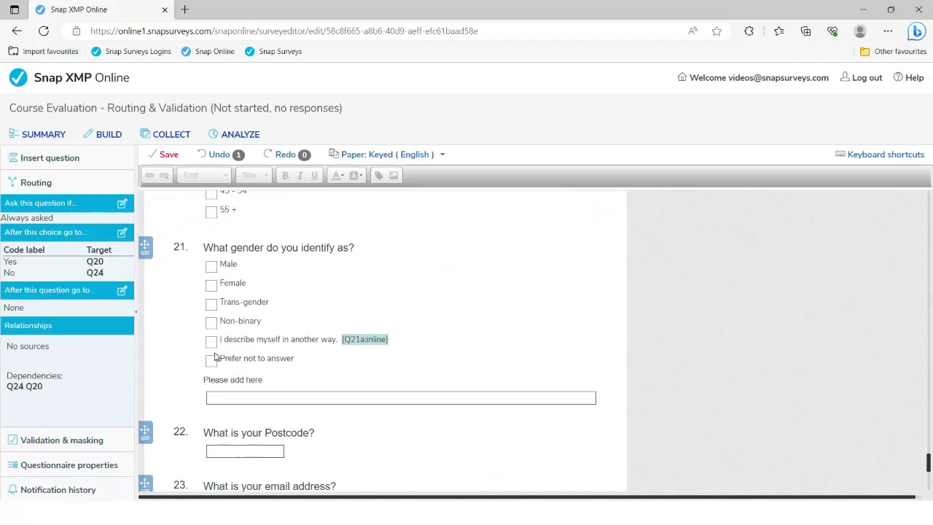
{"action": "left_click", "coordinate": [230, 380]}
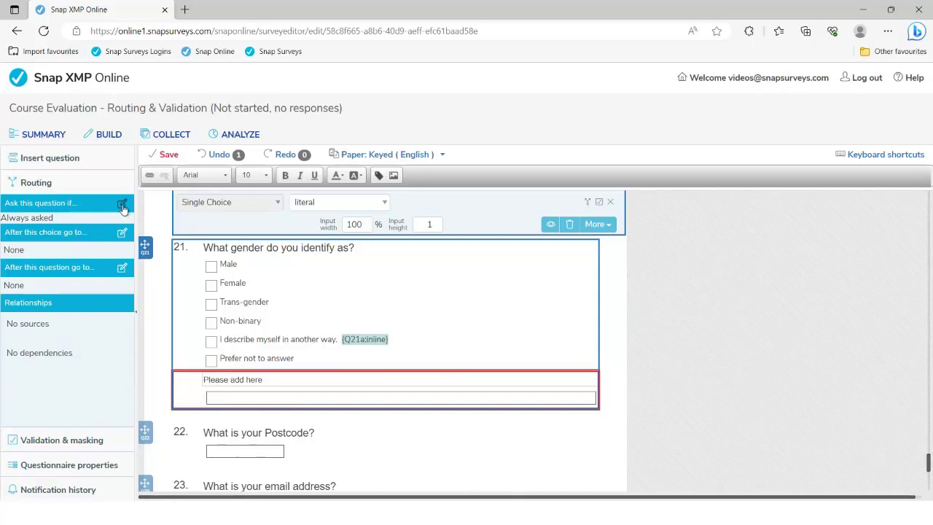
Enter the pre-condition expression Q21=5 for the Q21a text box.
{"action": "left_click", "coordinate": [122, 206]}
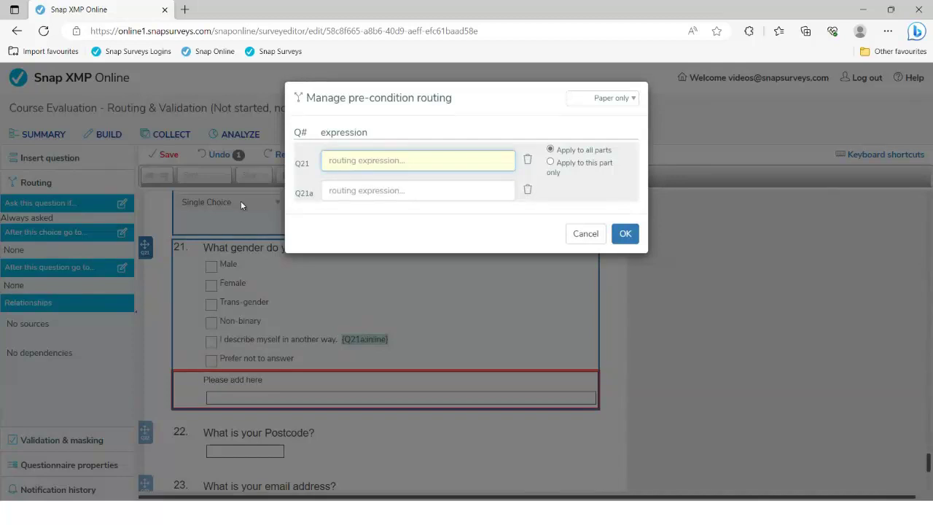
{"action": "left_click", "coordinate": [338, 191]}
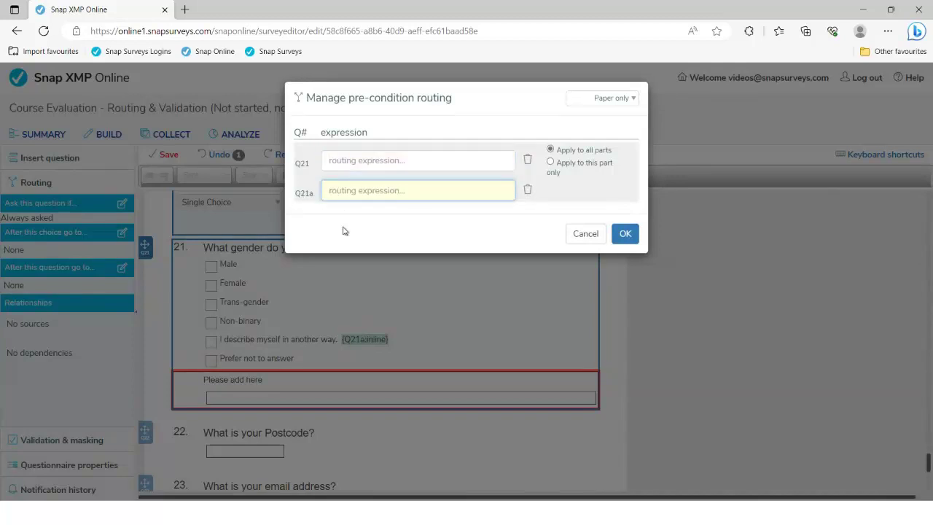
{"action": "type", "text": "Q21=5"}
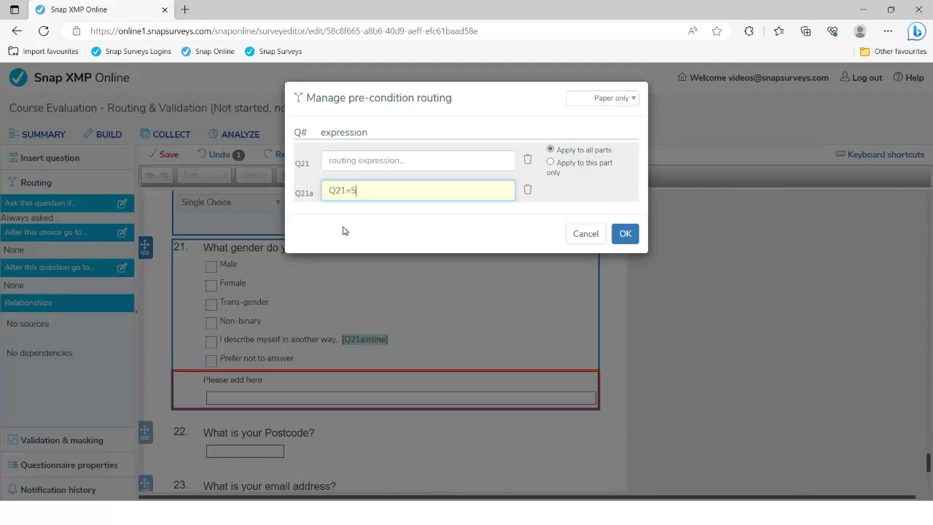
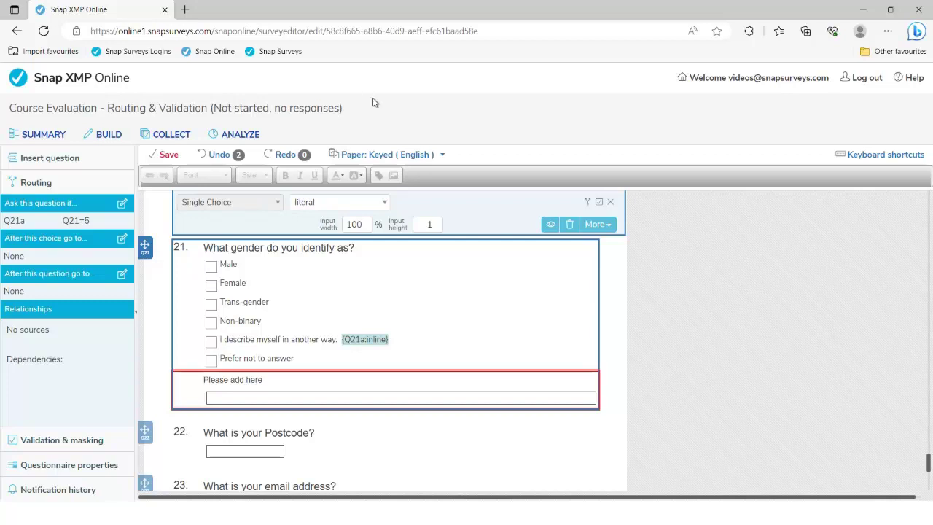
Select the age question Q20 'How old are you?' and open its post-condition routing rule.
{"action": "left_click", "coordinate": [612, 204]}
{"action": "scroll", "coordinate": [473, 316], "scroll_direction": "up", "scroll_amount": 2}
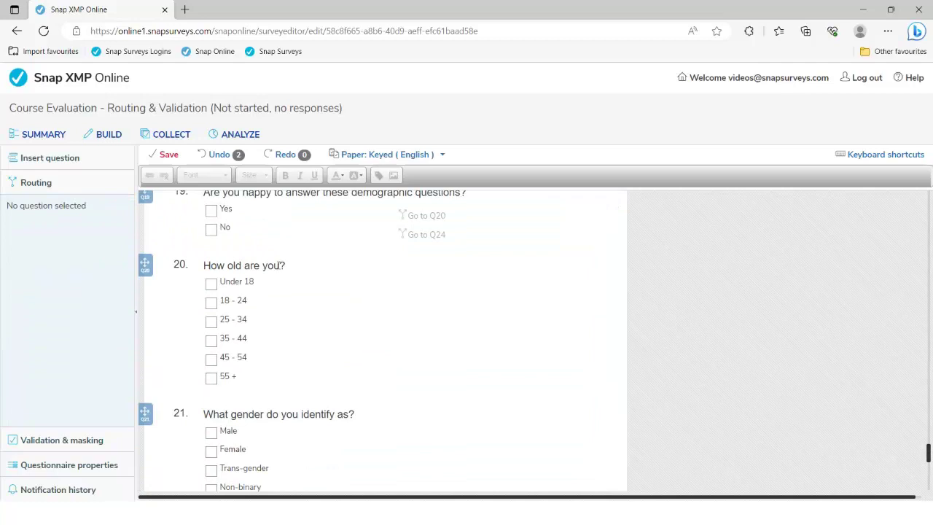
{"action": "left_click", "coordinate": [283, 265]}
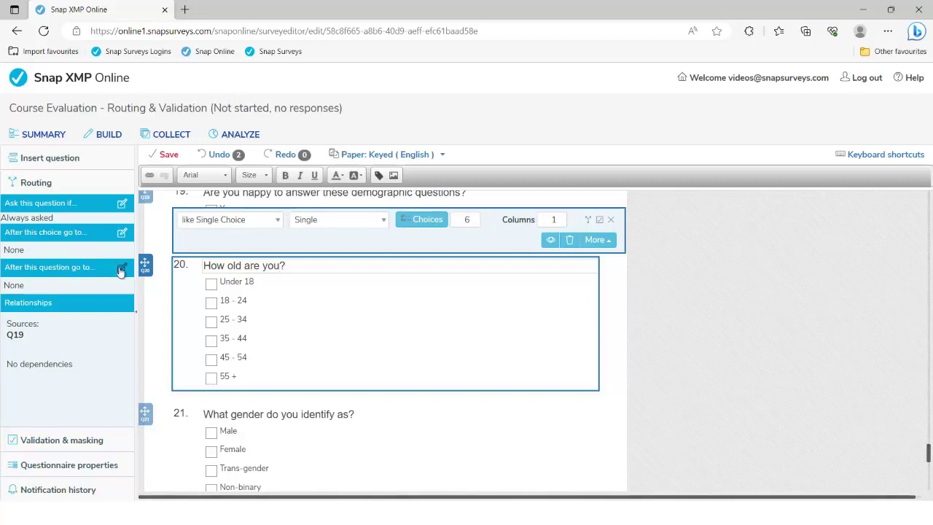
{"action": "left_click", "coordinate": [122, 270]}
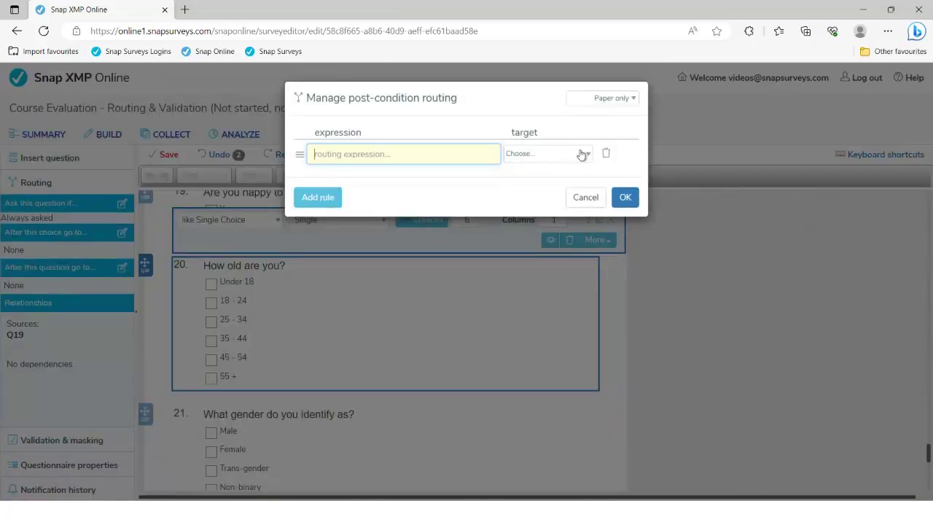
{"action": "left_click", "coordinate": [582, 154]}
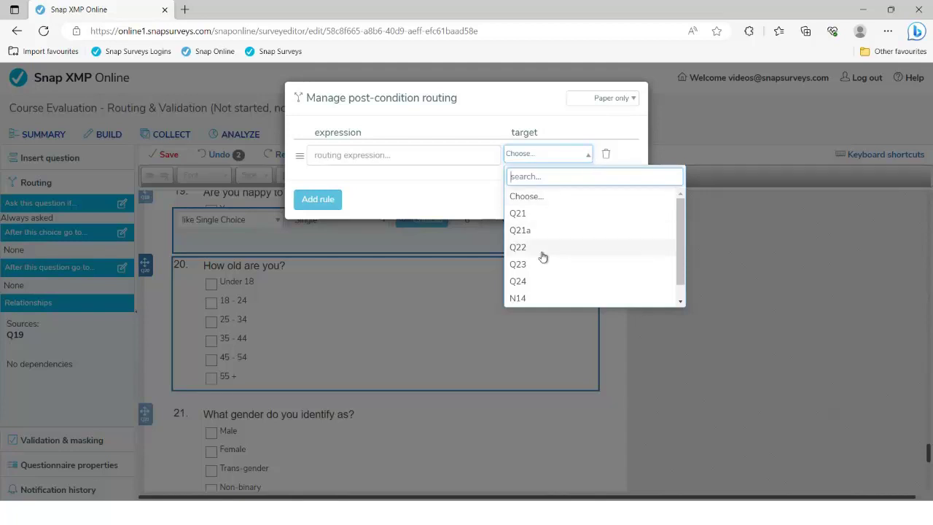
{"action": "left_click", "coordinate": [537, 280]}
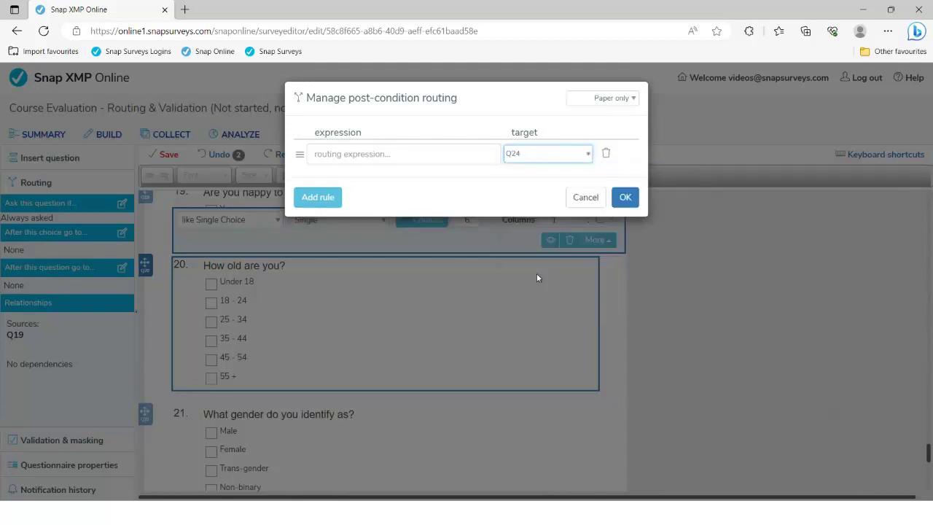
{"action": "left_click", "coordinate": [336, 155]}
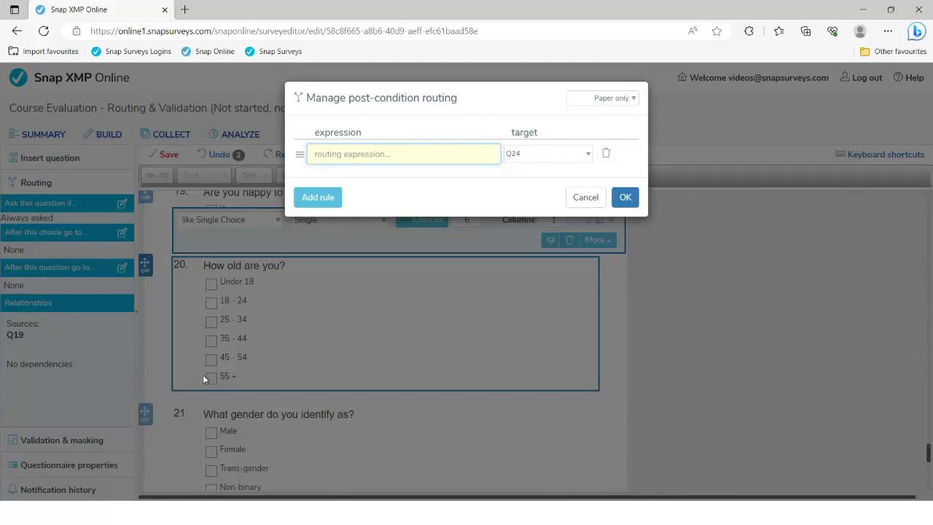
{"action": "type", "text": "Q1=2 or Q9=2"}
{"action": "left_click", "coordinate": [607, 154]}
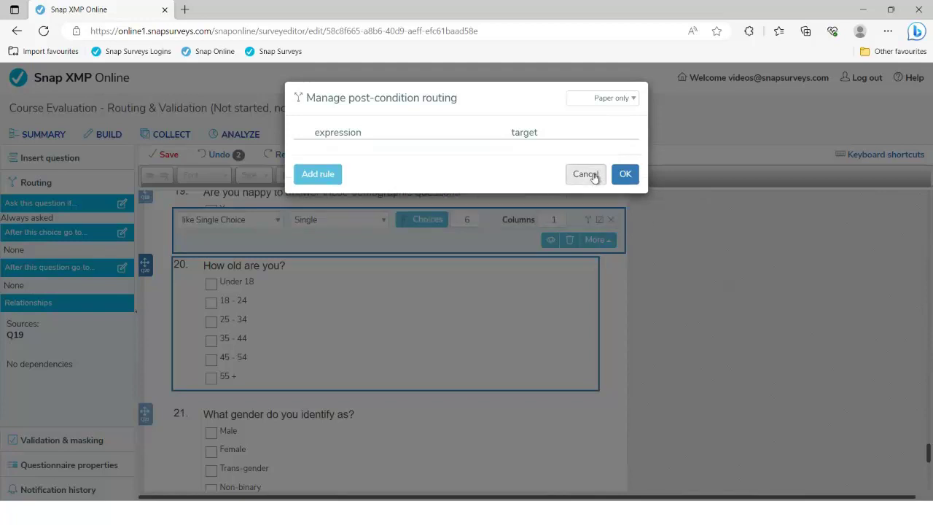
{"action": "left_click", "coordinate": [593, 175]}
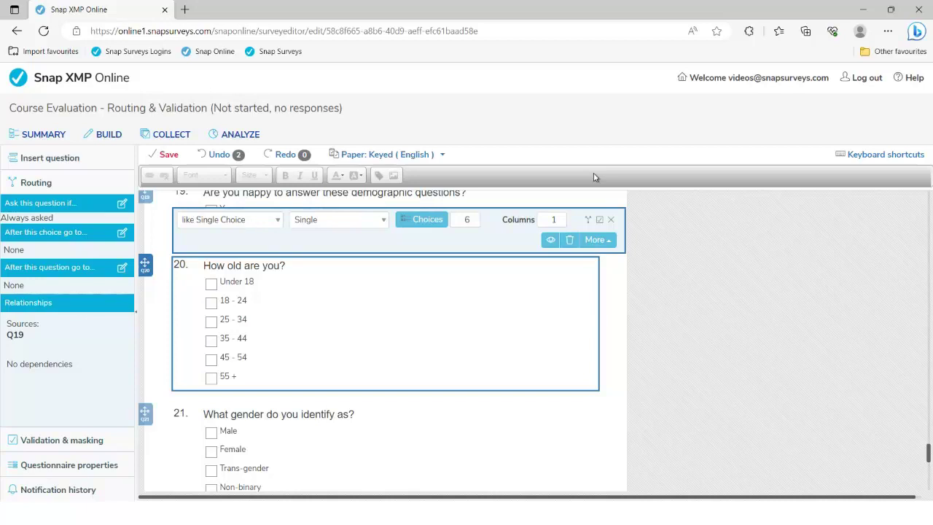
Save the Course Evaluation survey and expand Q20's Validation & masking panel.
{"action": "left_click", "coordinate": [170, 154]}
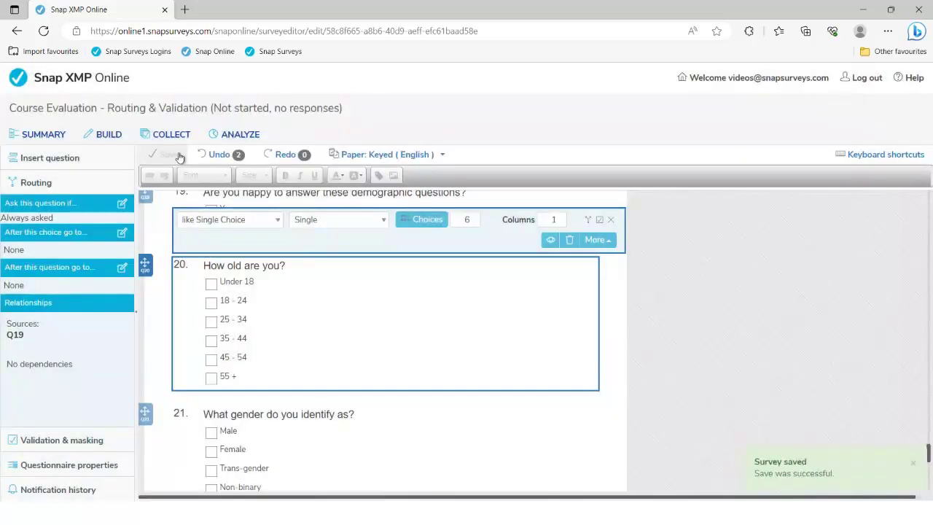
{"action": "left_click", "coordinate": [53, 443]}
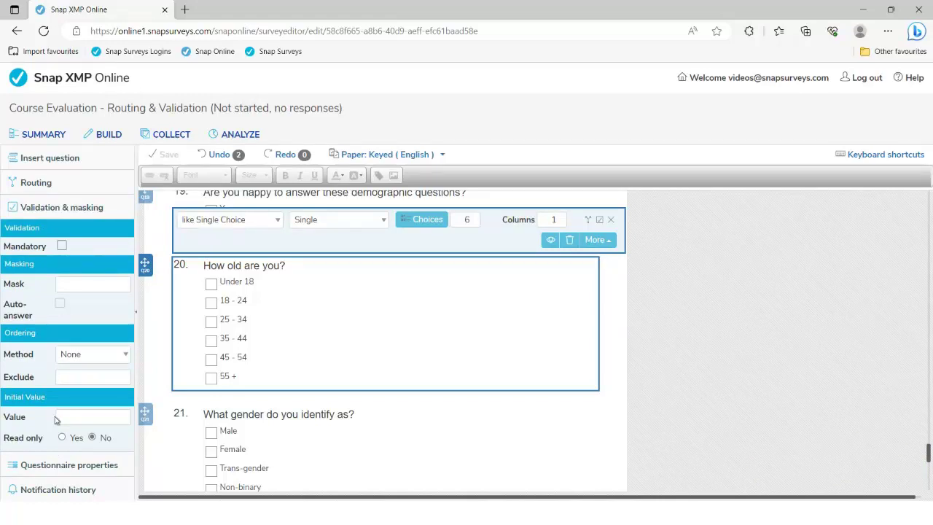
Select the date of last training question and list the Paper: Keyed (English) layout modes.
{"action": "left_click_drag", "start_coordinate": [928, 453], "coordinate": [916, 198]}
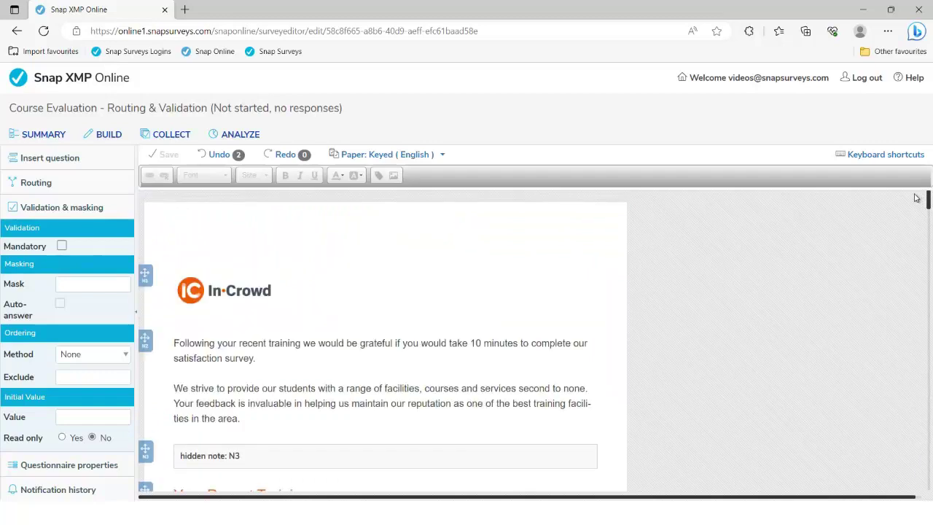
{"action": "scroll", "coordinate": [437, 379], "scroll_direction": "down", "scroll_amount": 3}
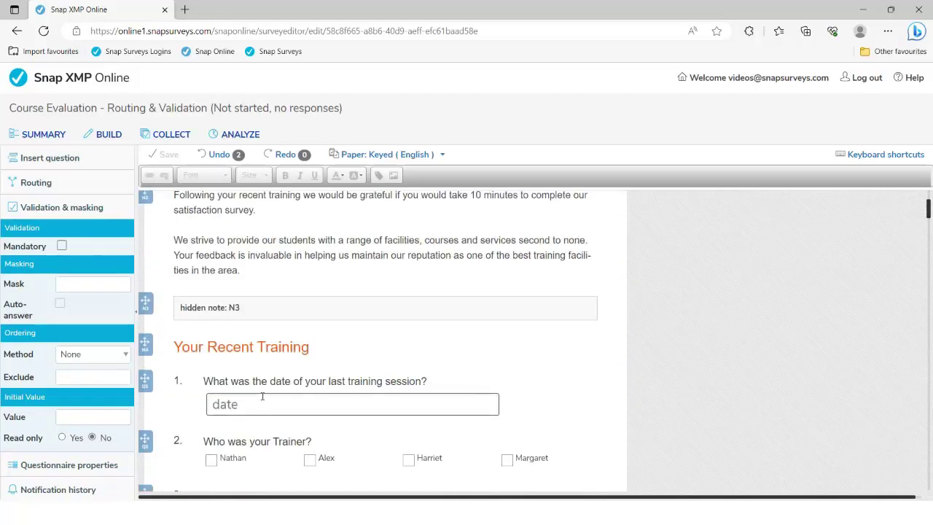
{"action": "left_click", "coordinate": [253, 381]}
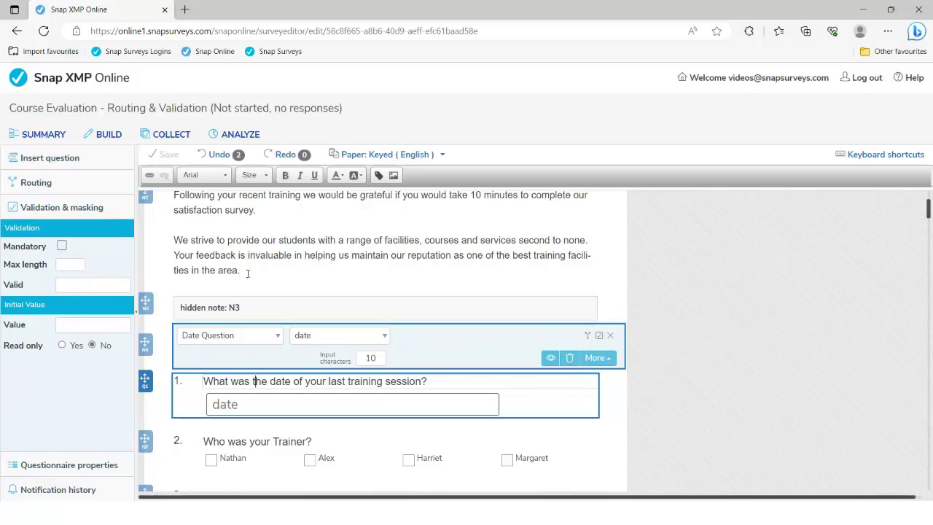
{"action": "left_click", "coordinate": [443, 156]}
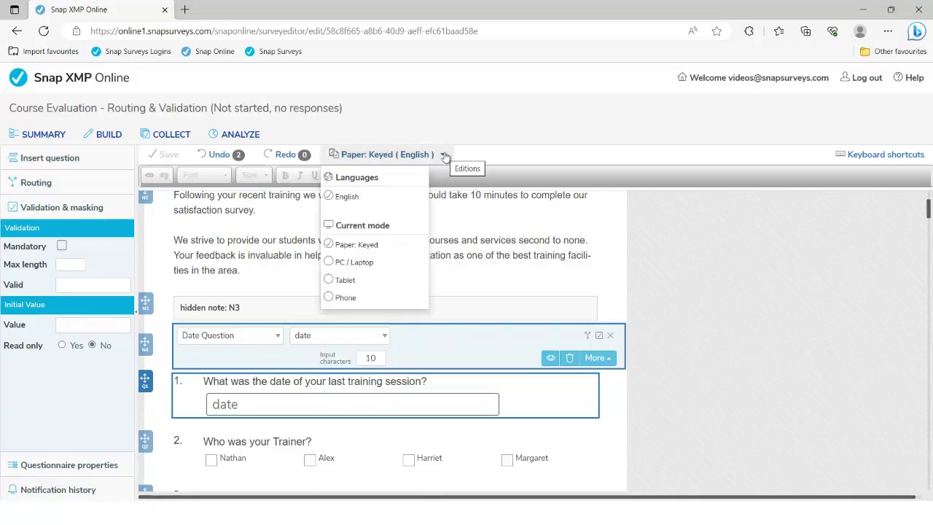
Switch to the PC / Laptop (English) edition and select the date of last training question.
{"action": "left_click", "coordinate": [366, 266]}
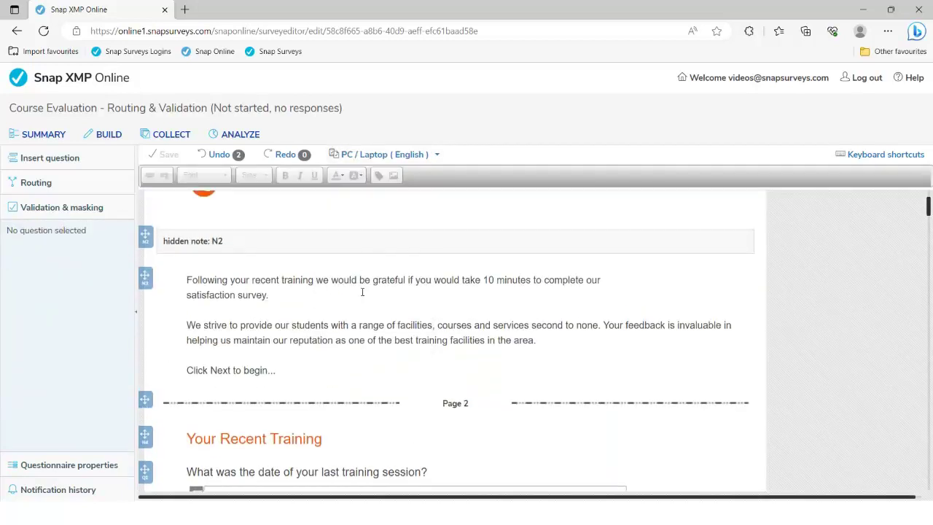
{"action": "scroll", "coordinate": [362, 309], "scroll_direction": "down", "scroll_amount": 2}
{"action": "scroll", "coordinate": [363, 310], "scroll_direction": "down", "scroll_amount": 1}
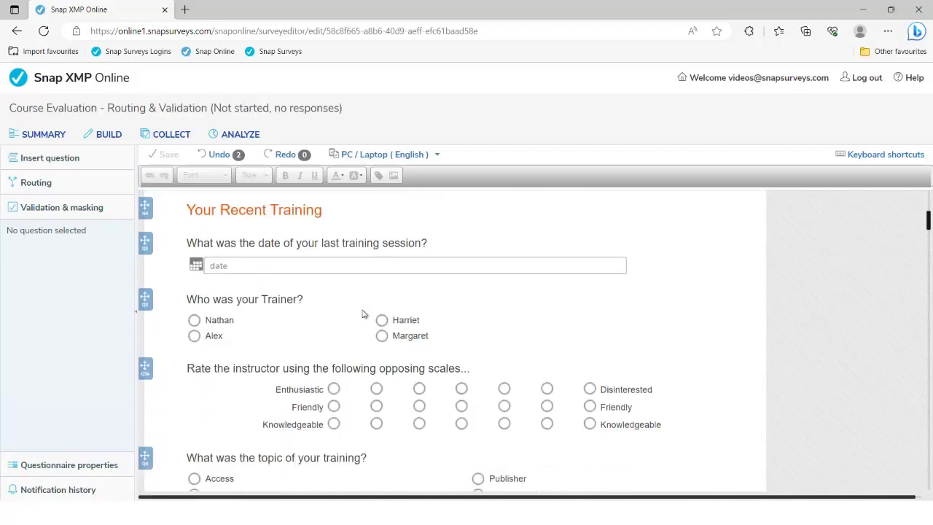
{"action": "left_click", "coordinate": [271, 243]}
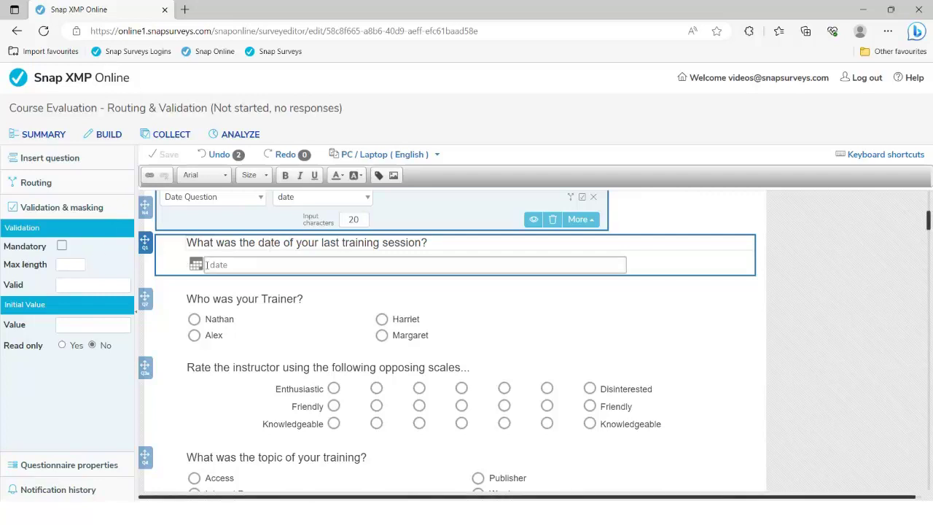
Set the date question's Valid range to <=Today, replacing an initial 1.1.23 - 31.5.23 entry.
{"action": "left_click", "coordinate": [77, 285]}
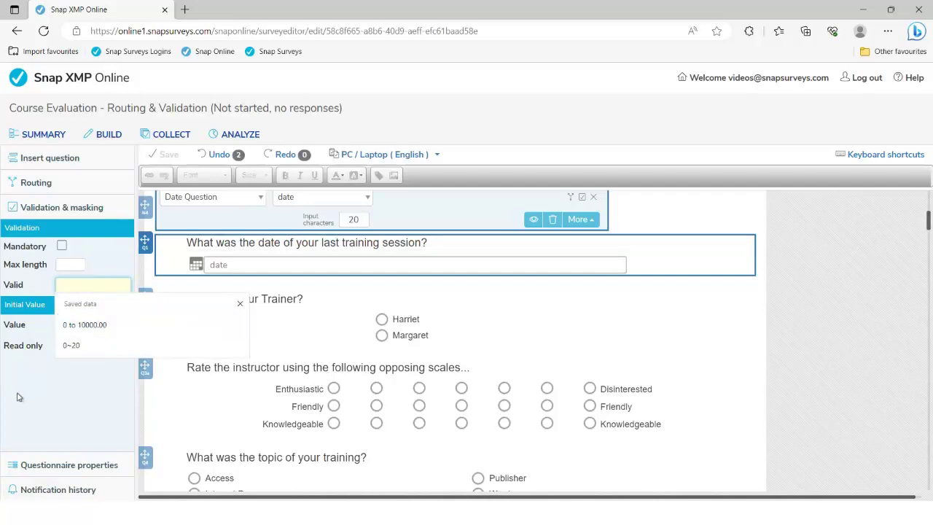
{"action": "type", "text": "1"}
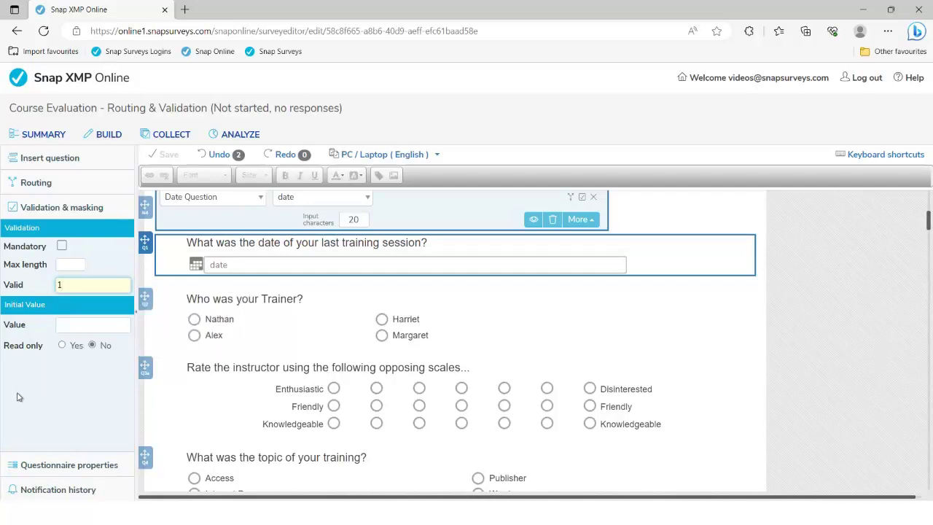
{"action": "type", "text": ".1.23 - 31.5.23"}
{"action": "left_click_drag", "start_coordinate": [125, 284], "coordinate": [54, 290]}
{"action": "type", "text": "Today"}
{"action": "type", "text": "<"}
{"action": "type", "text": "="}
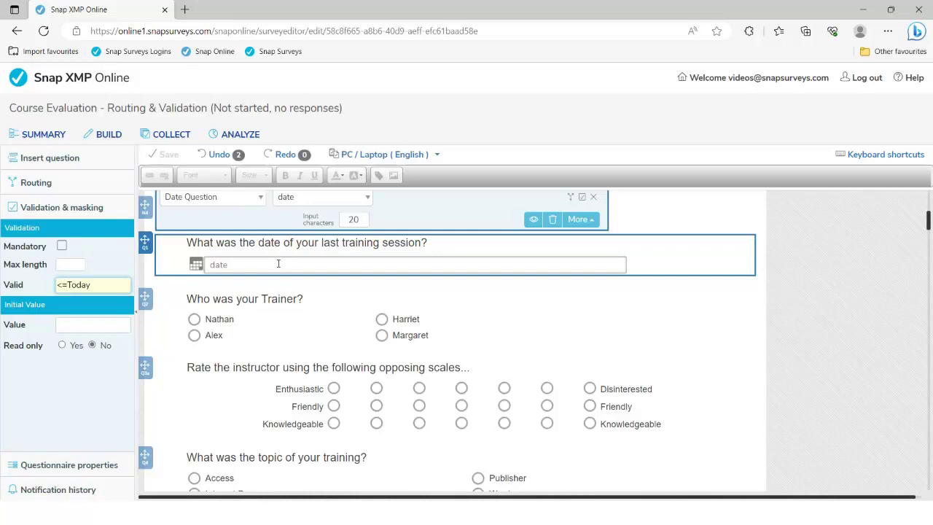
{"action": "left_click", "coordinate": [285, 300]}
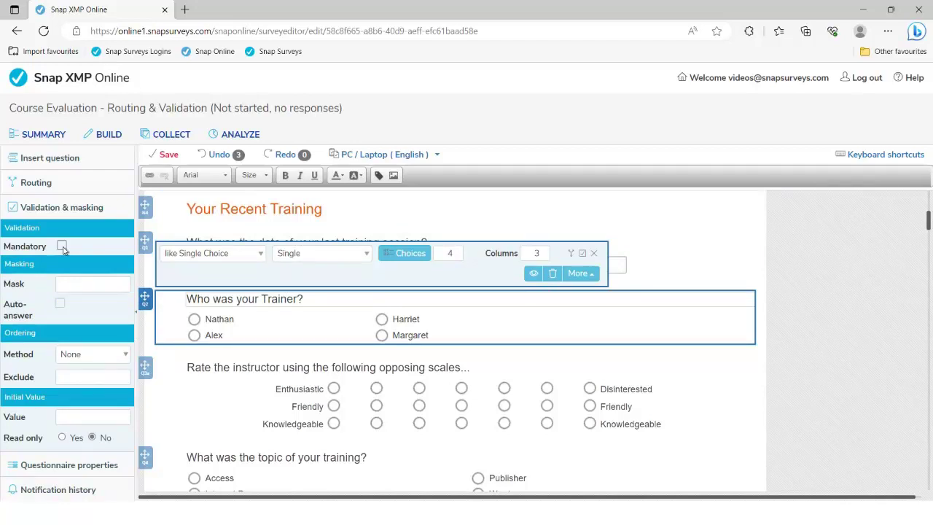
Tick Mandatory for 'Who was your Trainer?' and for the training topic question Q4.
{"action": "left_click", "coordinate": [62, 246]}
{"action": "scroll", "coordinate": [283, 316], "scroll_direction": "down", "scroll_amount": 1}
{"action": "scroll", "coordinate": [283, 316], "scroll_direction": "down", "scroll_amount": 1}
{"action": "left_click", "coordinate": [284, 344]}
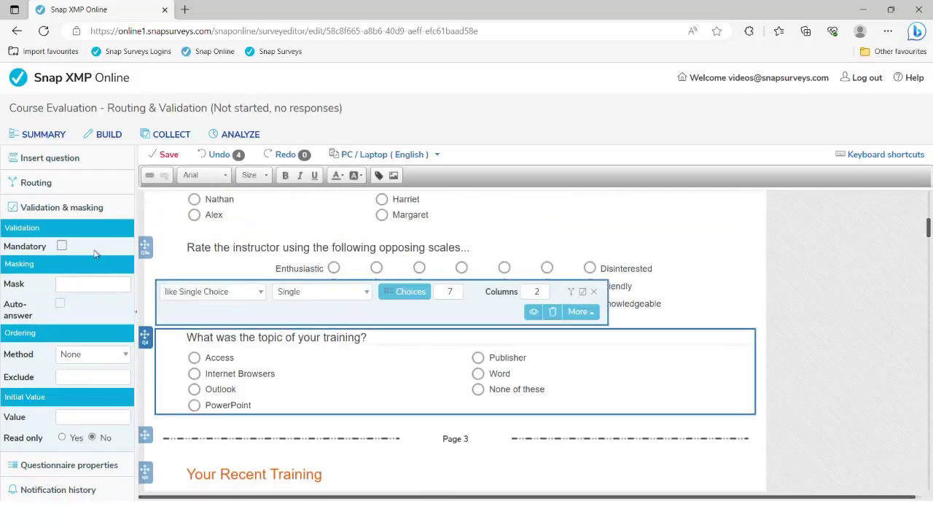
{"action": "left_click", "coordinate": [62, 247]}
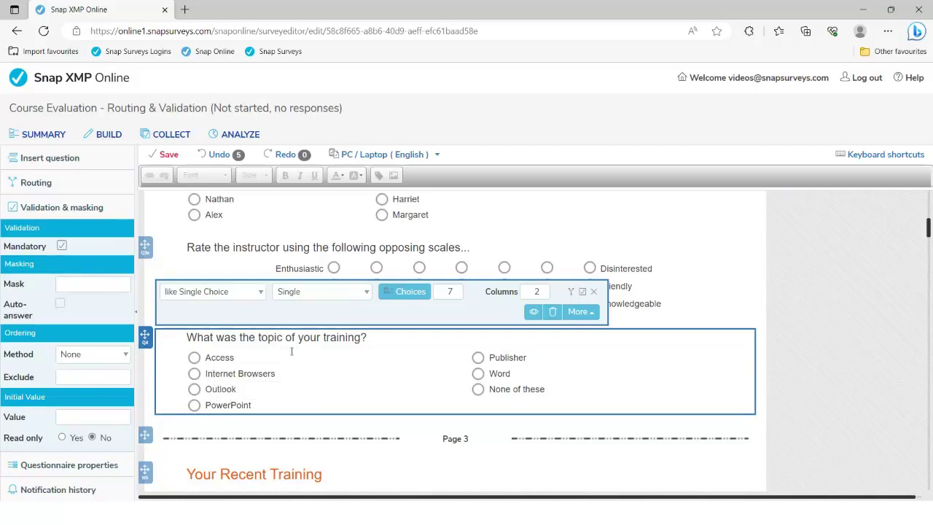
Raise Q4 to 8 choices with 'Excel' as choice 8, and set Ordering Method to Alphabetic.
{"action": "left_click", "coordinate": [458, 288]}
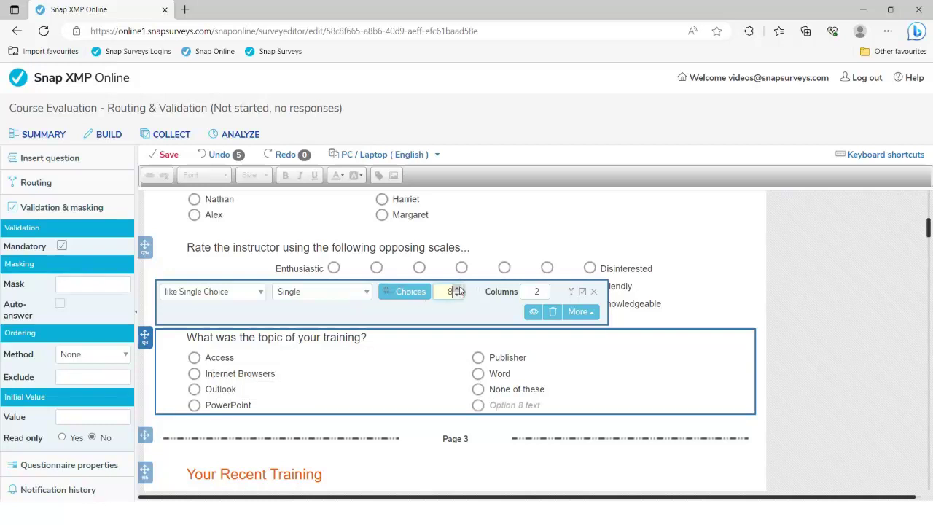
{"action": "left_click", "coordinate": [516, 408]}
{"action": "type", "text": "Excel"}
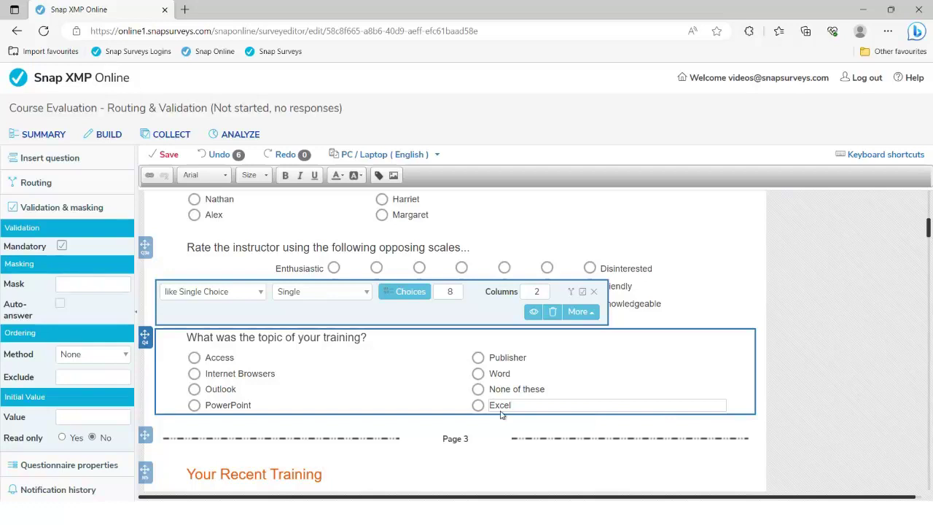
{"action": "left_click", "coordinate": [69, 355]}
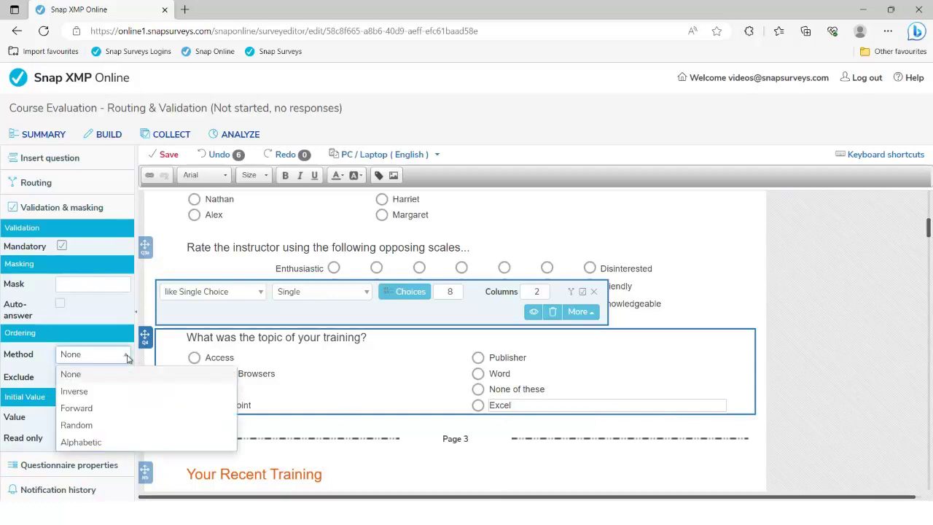
{"action": "left_click", "coordinate": [106, 443]}
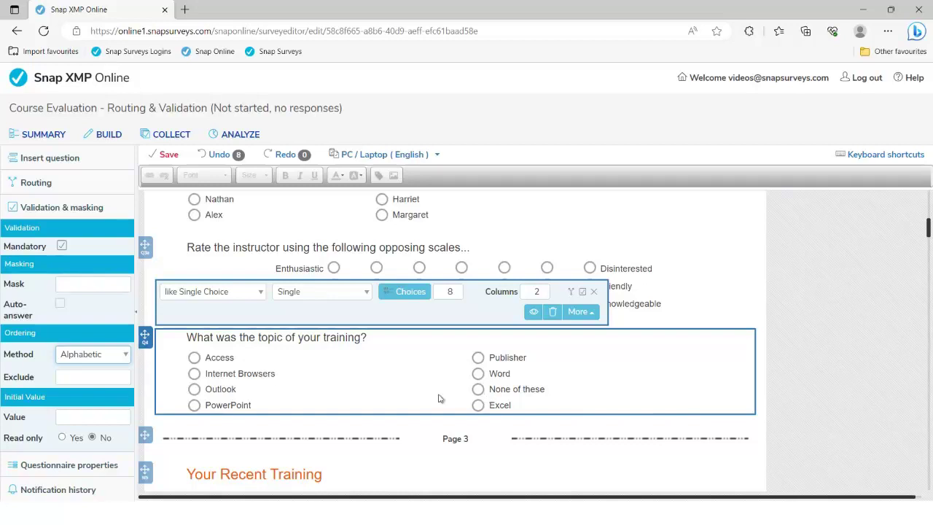
Enter 7 in Q4's ordering Exclude field so 'None of these' stays in place.
{"action": "left_click", "coordinate": [102, 378]}
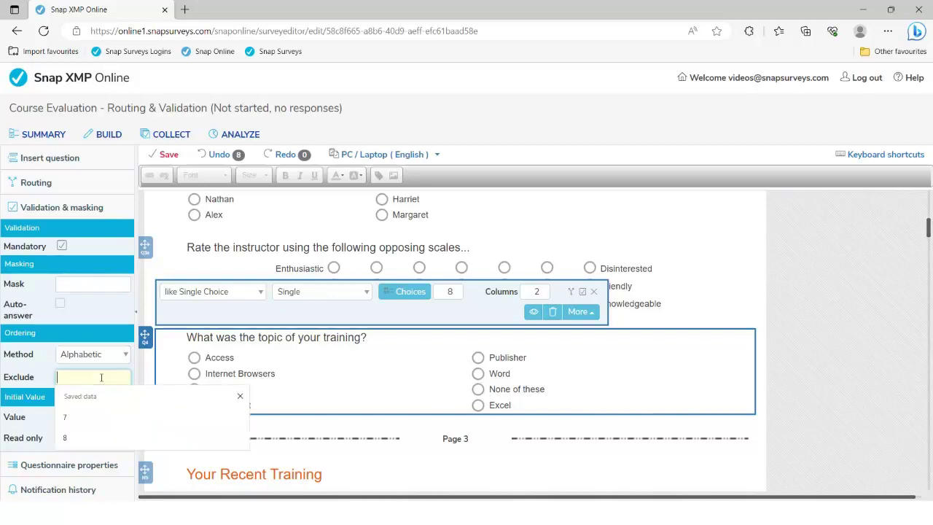
{"action": "type", "text": "7"}
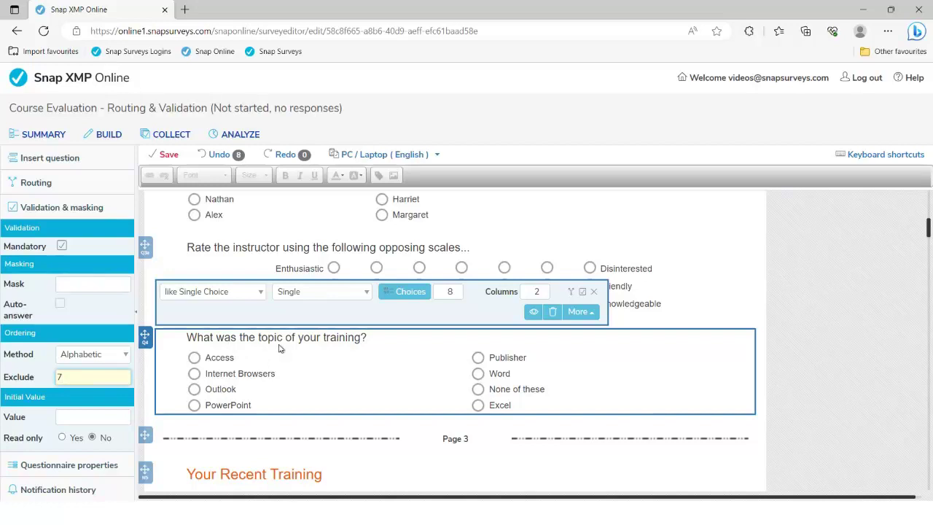
{"action": "scroll", "coordinate": [347, 369], "scroll_direction": "down", "scroll_amount": 2}
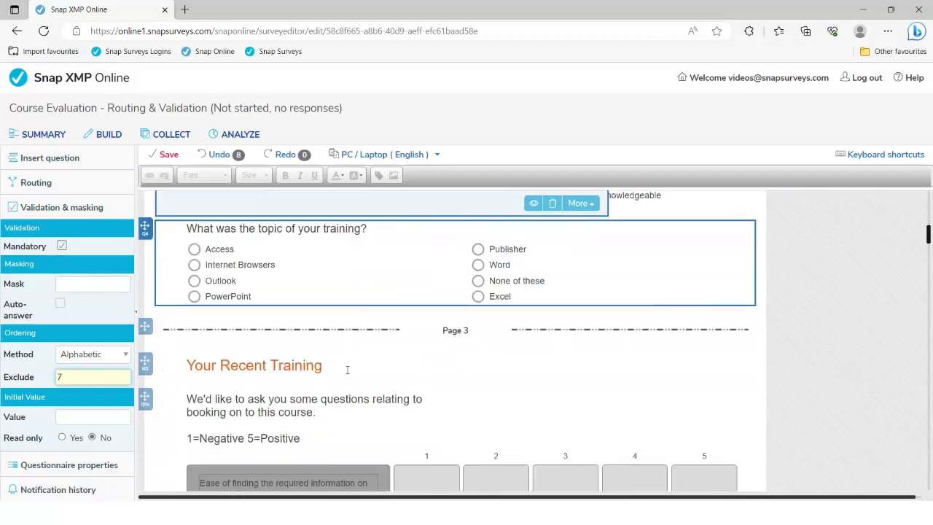
{"action": "scroll", "coordinate": [347, 370], "scroll_direction": "down", "scroll_amount": 5}
Replace the **** placeholder in N6 with the Q4 Reply variable, no transformation.
{"action": "left_click", "coordinate": [340, 352]}
{"action": "left_click", "coordinate": [342, 368]}
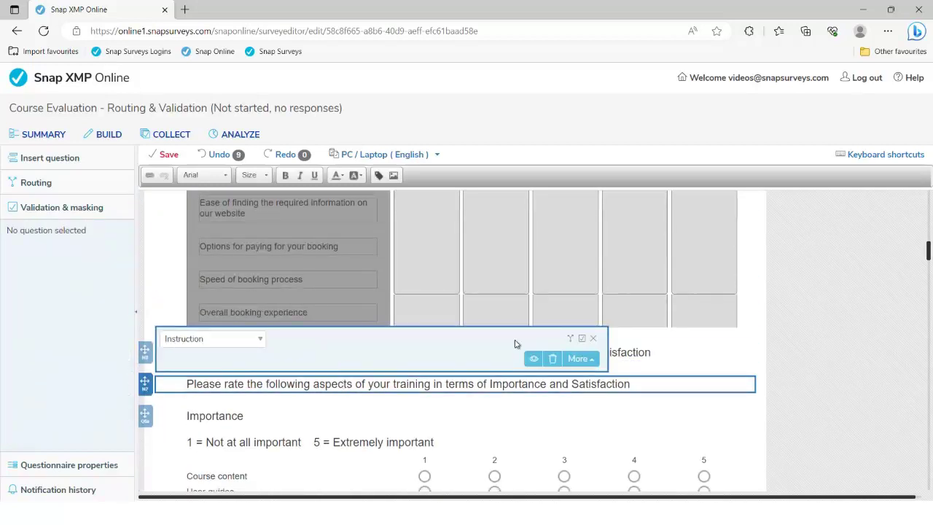
{"action": "left_click", "coordinate": [593, 338]}
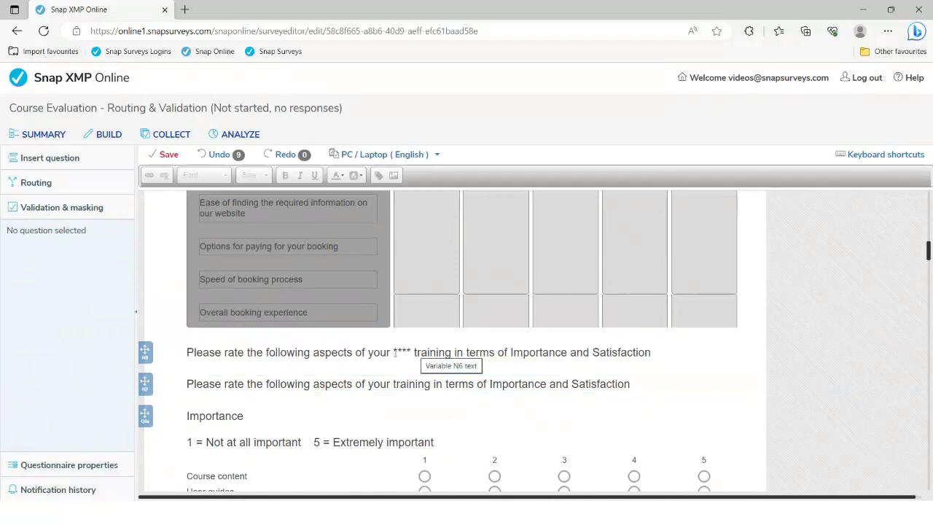
{"action": "left_click_drag", "start_coordinate": [394, 352], "coordinate": [410, 350]}
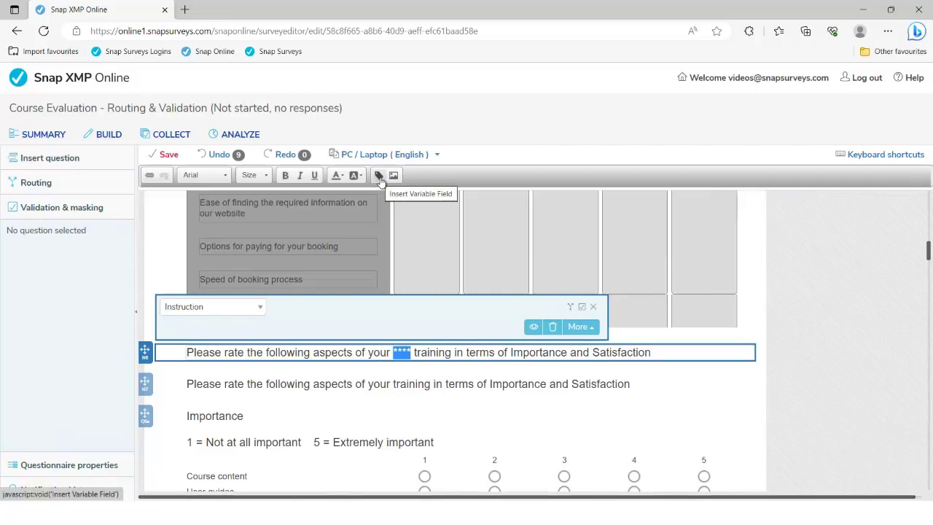
{"action": "left_click", "coordinate": [379, 176]}
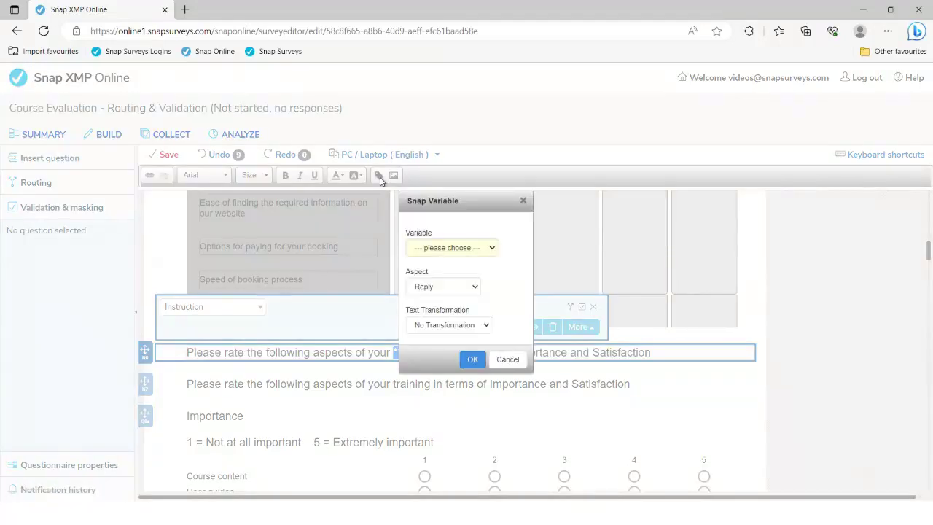
{"action": "left_click", "coordinate": [461, 250]}
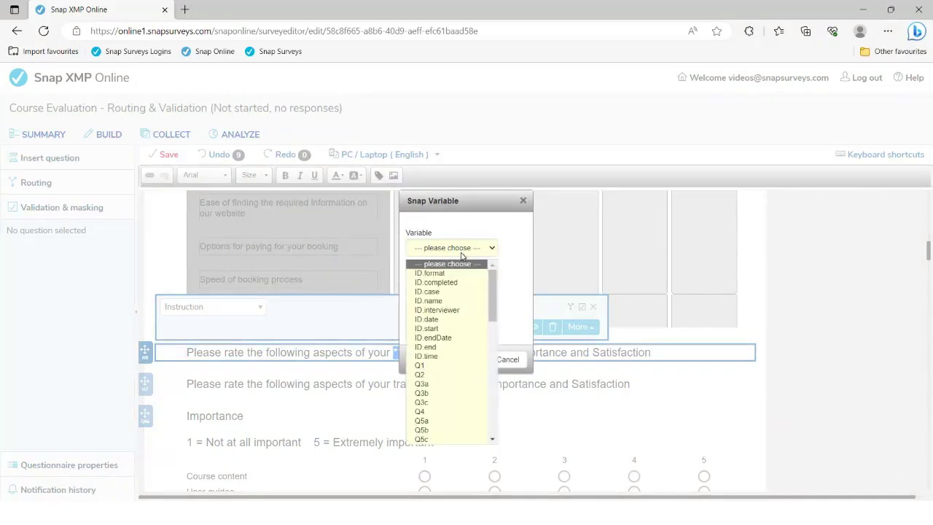
{"action": "left_click", "coordinate": [440, 412]}
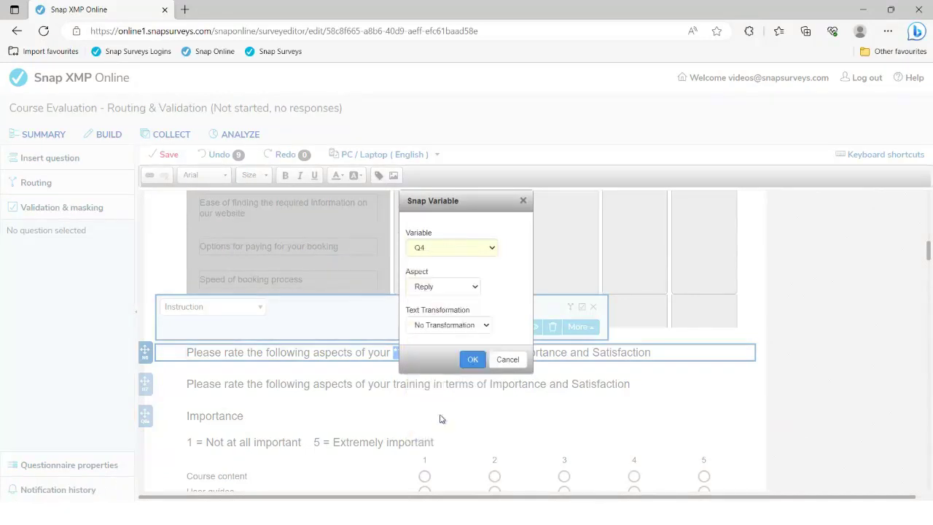
{"action": "left_click", "coordinate": [451, 330]}
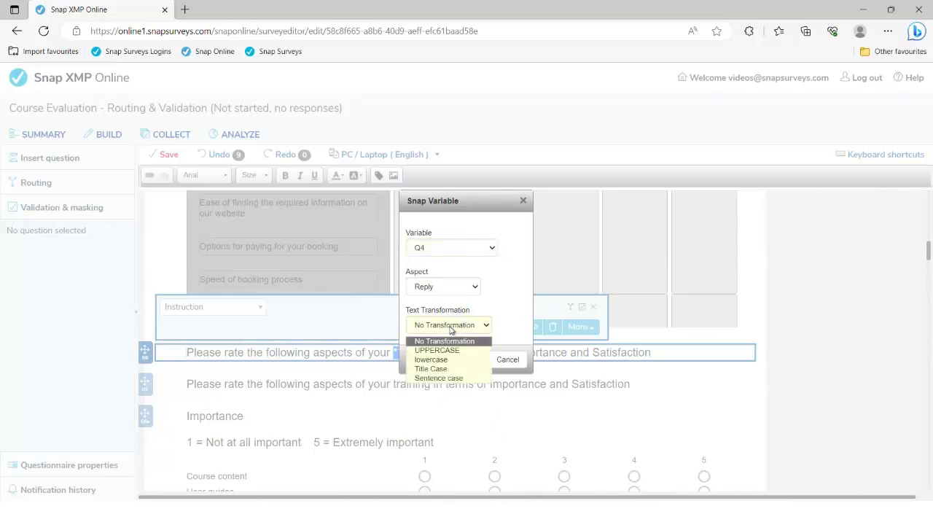
{"action": "left_click", "coordinate": [451, 329]}
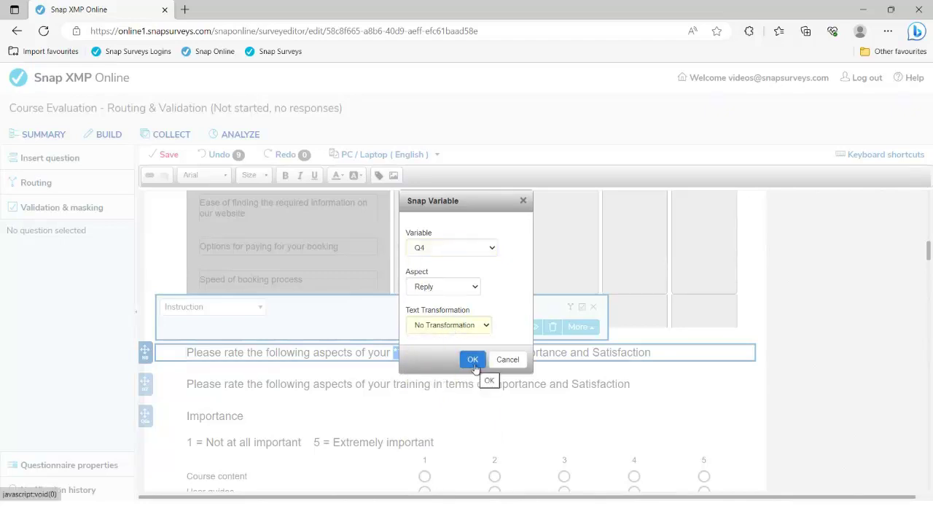
{"action": "left_click", "coordinate": [472, 359]}
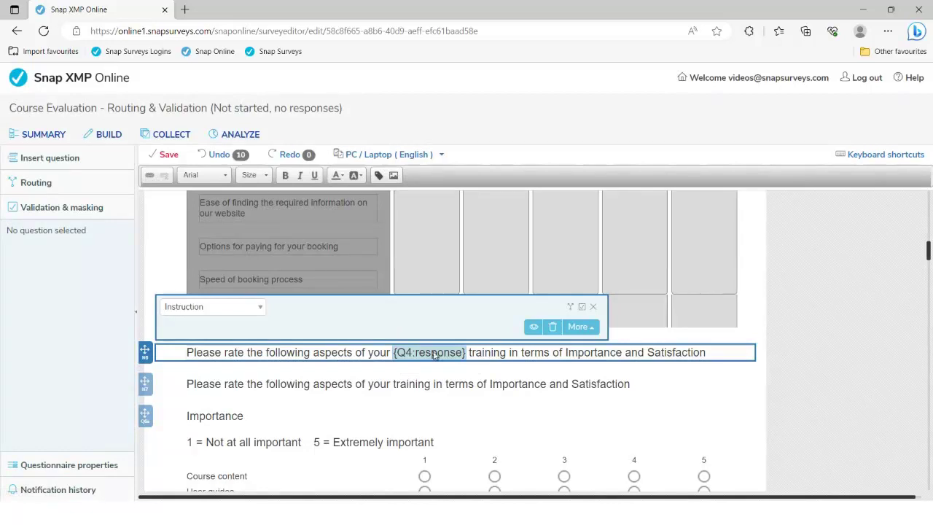
Make the inserted {Q4:response} placeholder bold.
{"action": "left_click", "coordinate": [286, 176]}
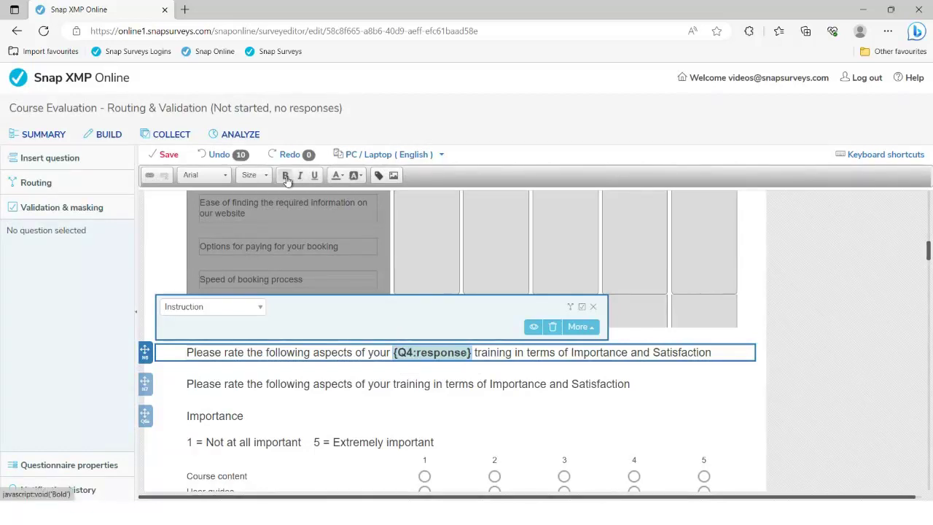
{"action": "left_click", "coordinate": [290, 383]}
{"action": "scroll", "coordinate": [314, 360], "scroll_direction": "up", "scroll_amount": 3}
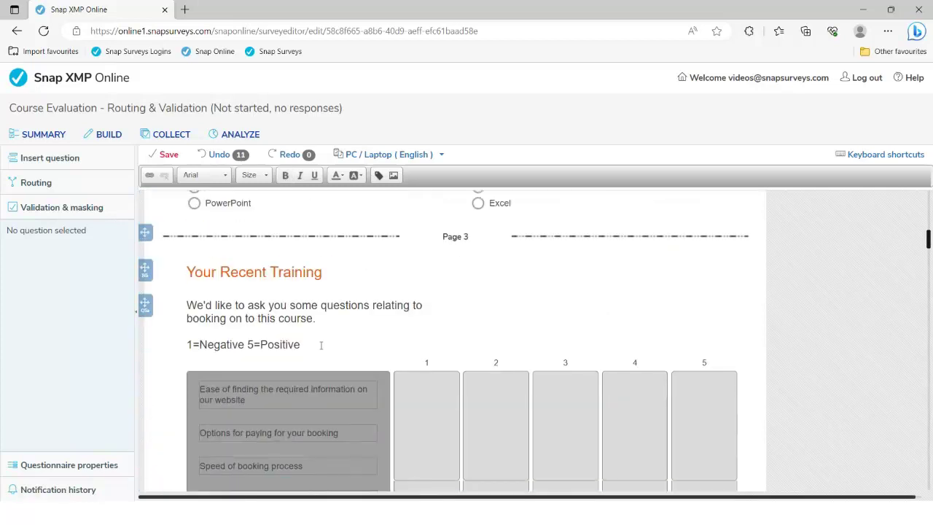
{"action": "scroll", "coordinate": [321, 345], "scroll_direction": "up", "scroll_amount": 2}
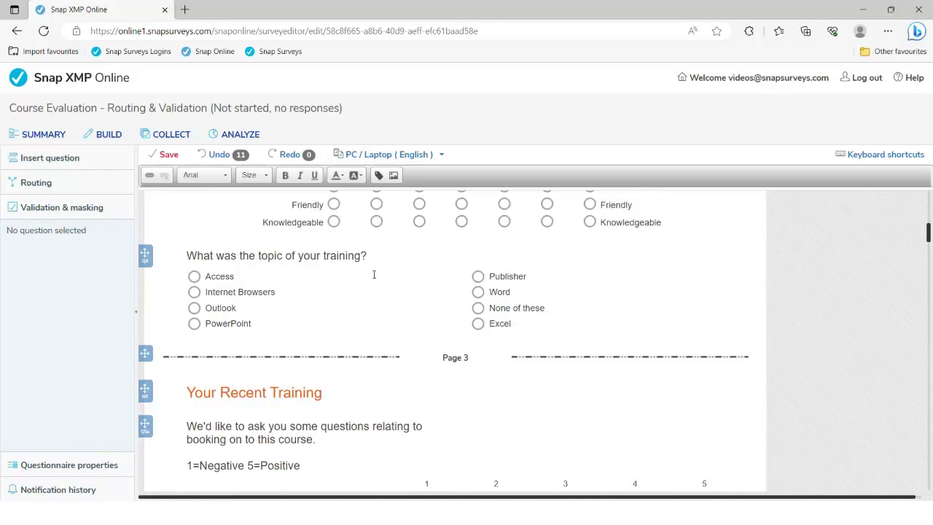
{"action": "scroll", "coordinate": [451, 384], "scroll_direction": "down", "scroll_amount": 1}
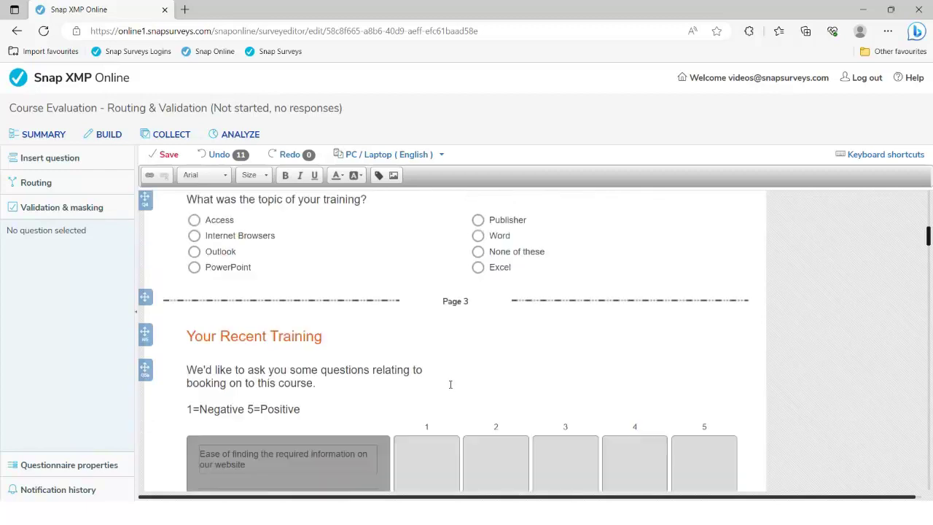
{"action": "scroll", "coordinate": [450, 384], "scroll_direction": "down", "scroll_amount": 4}
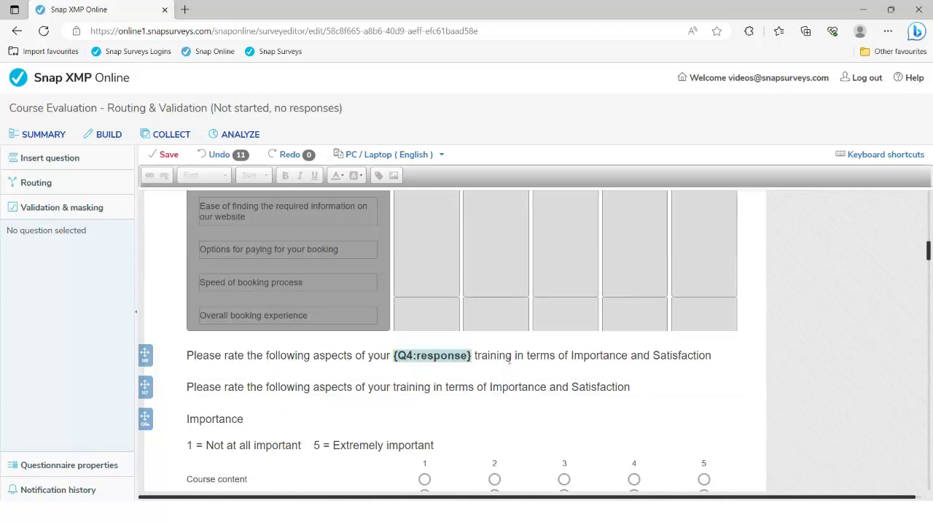
Set N7's 'Ask this question if' routing condition to Q4=7.
{"action": "left_click", "coordinate": [477, 387]}
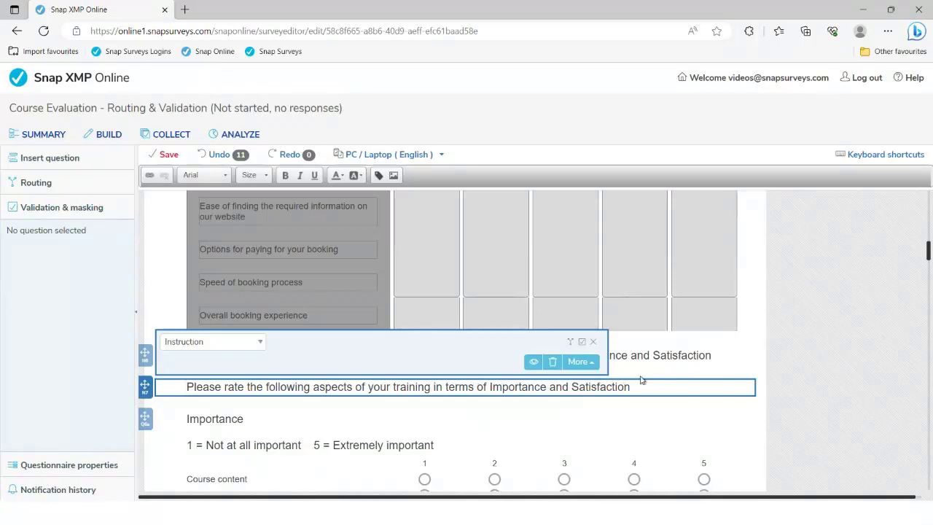
{"action": "left_click", "coordinate": [647, 352]}
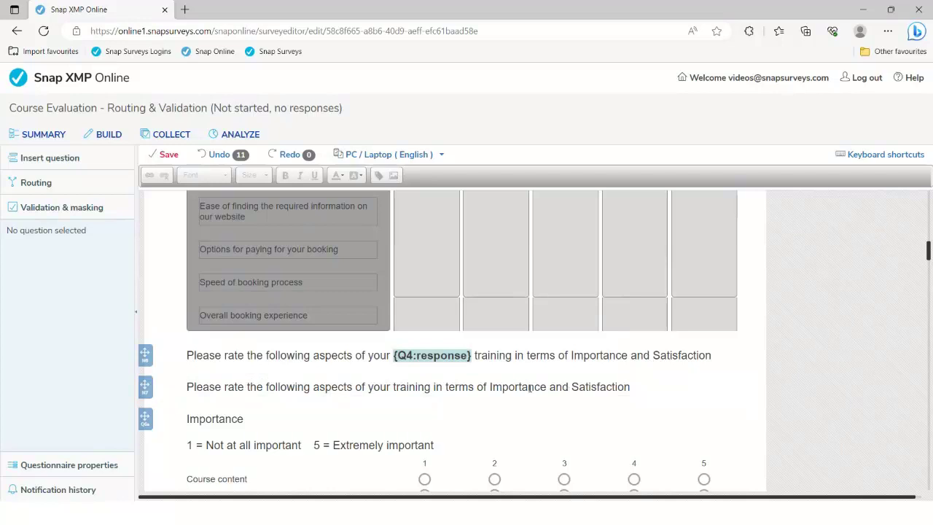
{"action": "left_click", "coordinate": [529, 386]}
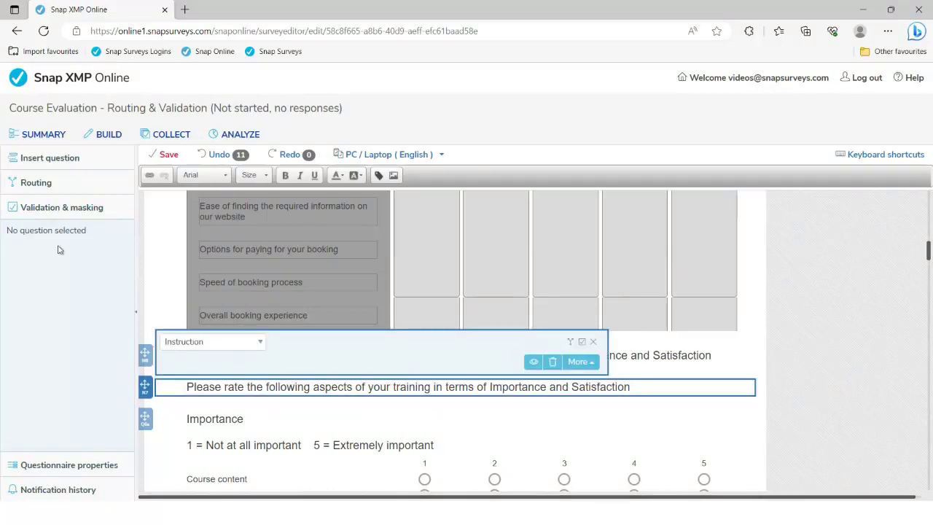
{"action": "left_click", "coordinate": [36, 182]}
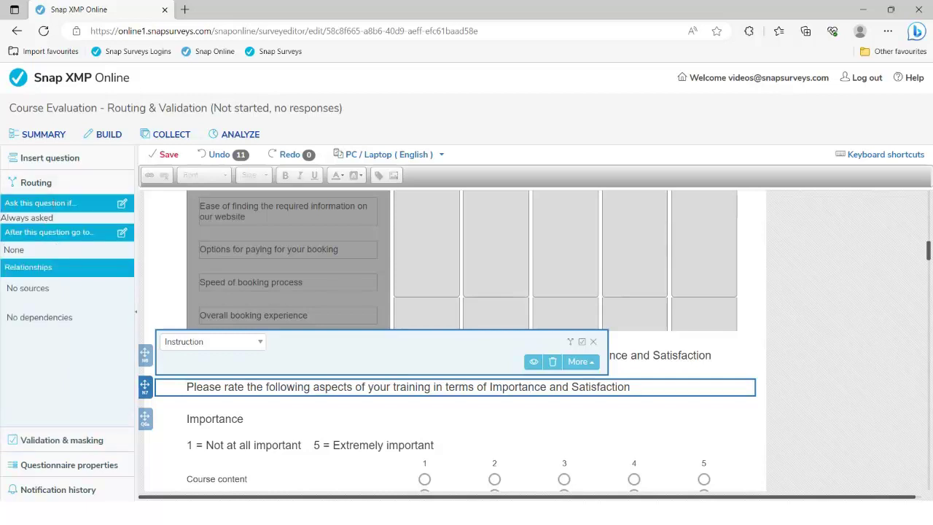
{"action": "left_click", "coordinate": [122, 204]}
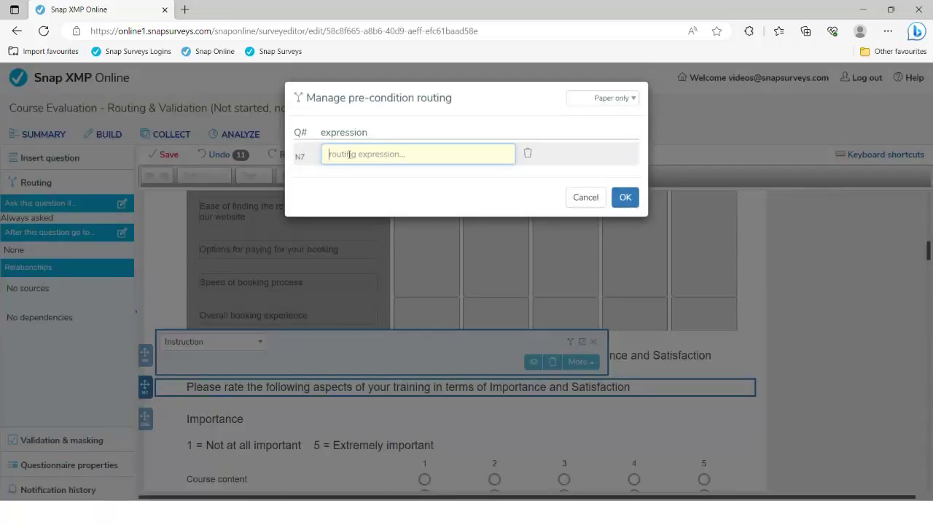
{"action": "type", "text": "Q4=7"}
{"action": "left_click", "coordinate": [624, 197]}
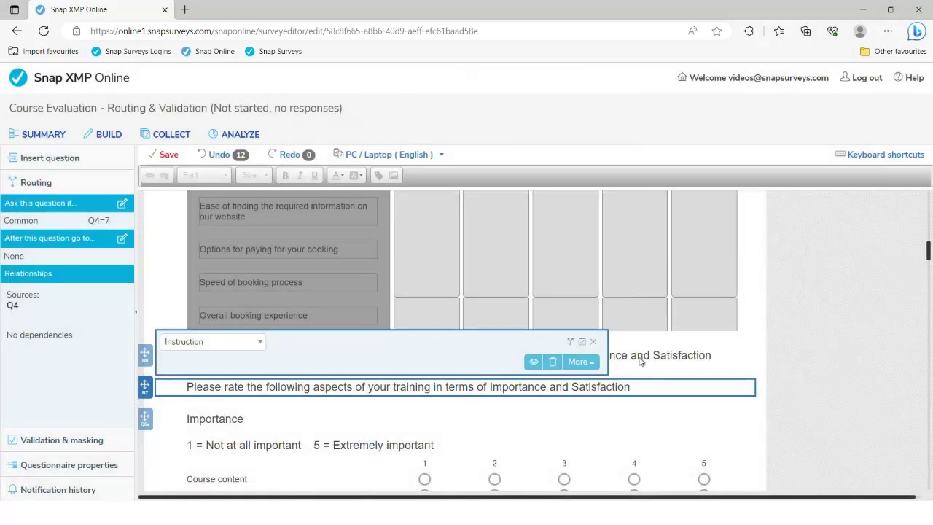
{"action": "left_click", "coordinate": [639, 357]}
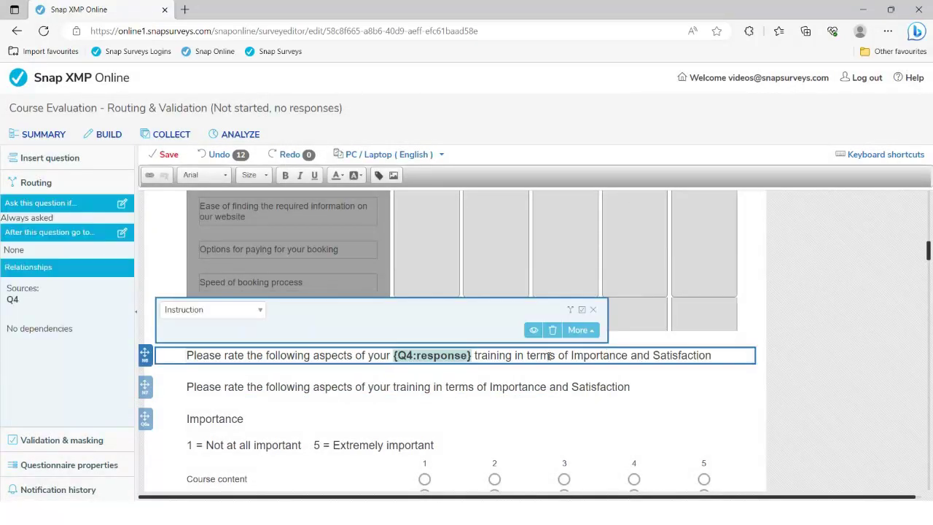
Give N6 the routing condition Q4=(1~6,8) so it shows only for those Q4 answers.
{"action": "left_click", "coordinate": [121, 204]}
{"action": "type", "text": "Q4=("}
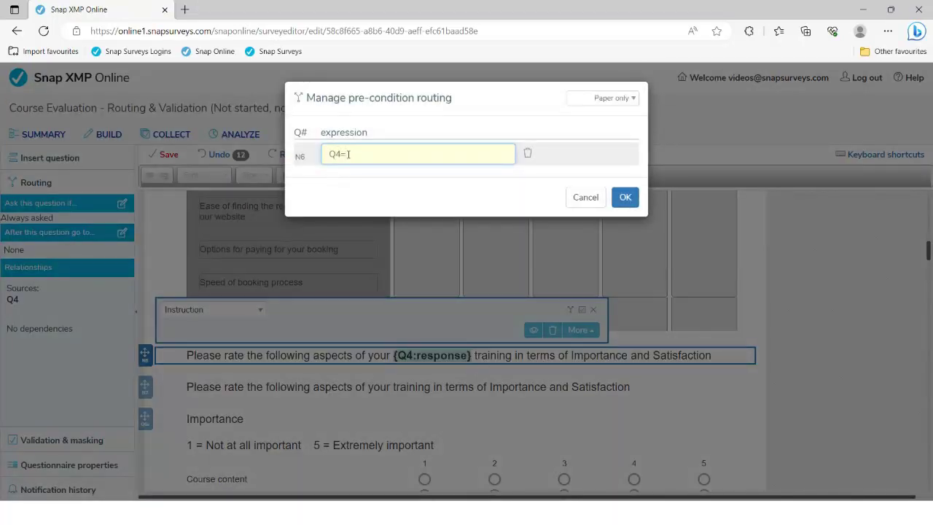
{"action": "type", "text": "1~6,8)"}
{"action": "left_click", "coordinate": [624, 198]}
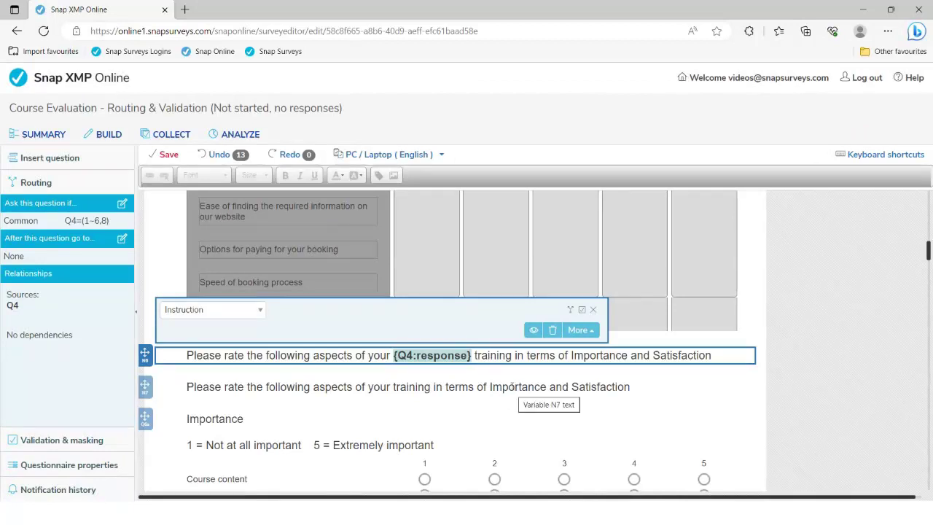
{"action": "scroll", "coordinate": [511, 386], "scroll_direction": "up", "scroll_amount": 5}
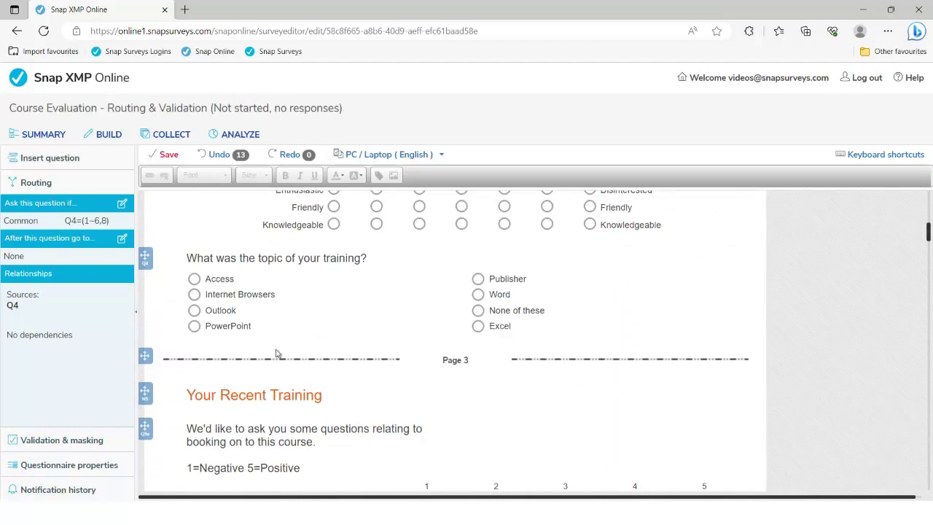
{"action": "scroll", "coordinate": [372, 355], "scroll_direction": "down", "scroll_amount": 2}
{"action": "left_click", "coordinate": [372, 355]}
{"action": "scroll", "coordinate": [408, 379], "scroll_direction": "down", "scroll_amount": 1}
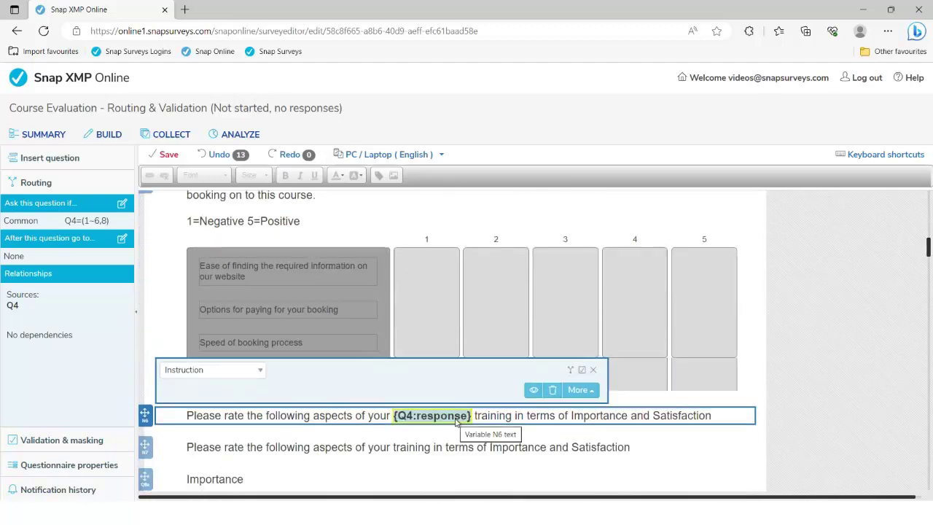
{"action": "scroll", "coordinate": [456, 421], "scroll_direction": "down", "scroll_amount": 4}
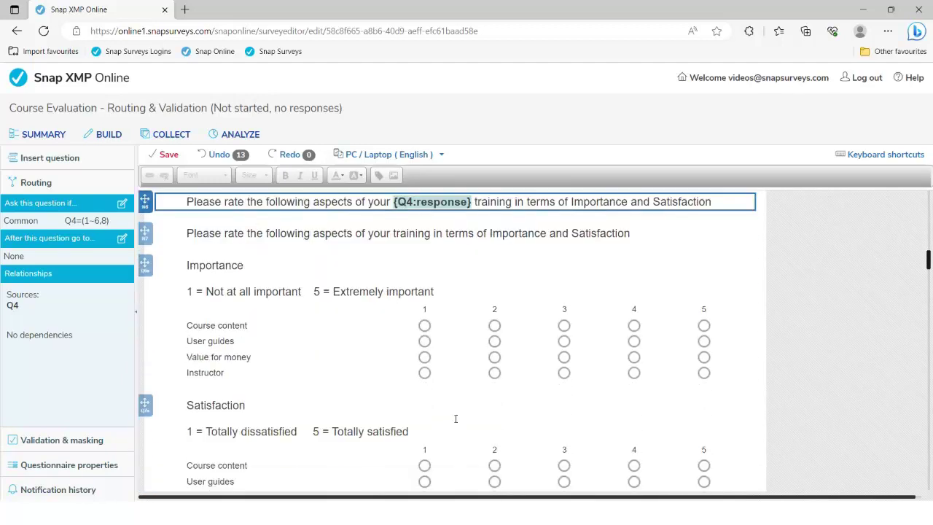
{"action": "scroll", "coordinate": [456, 422], "scroll_direction": "down", "scroll_amount": 4}
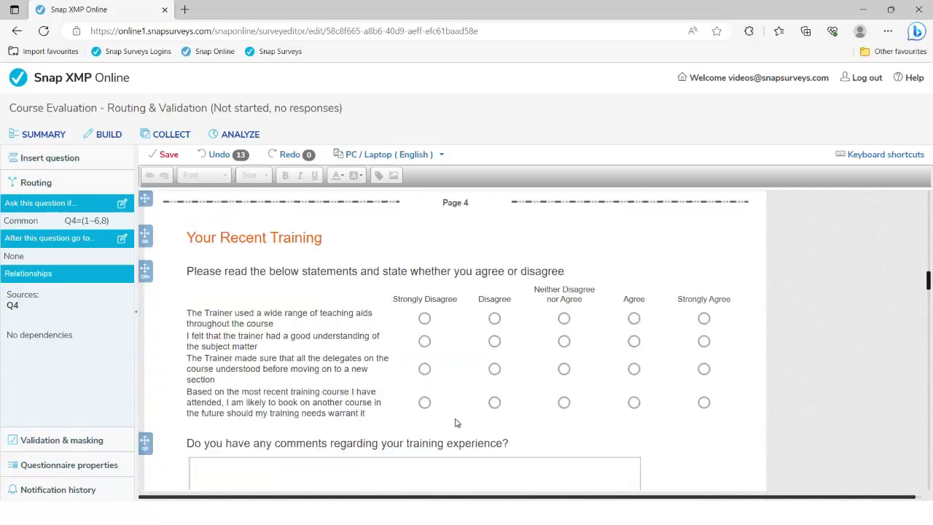
{"action": "scroll", "coordinate": [456, 420], "scroll_direction": "down", "scroll_amount": 6}
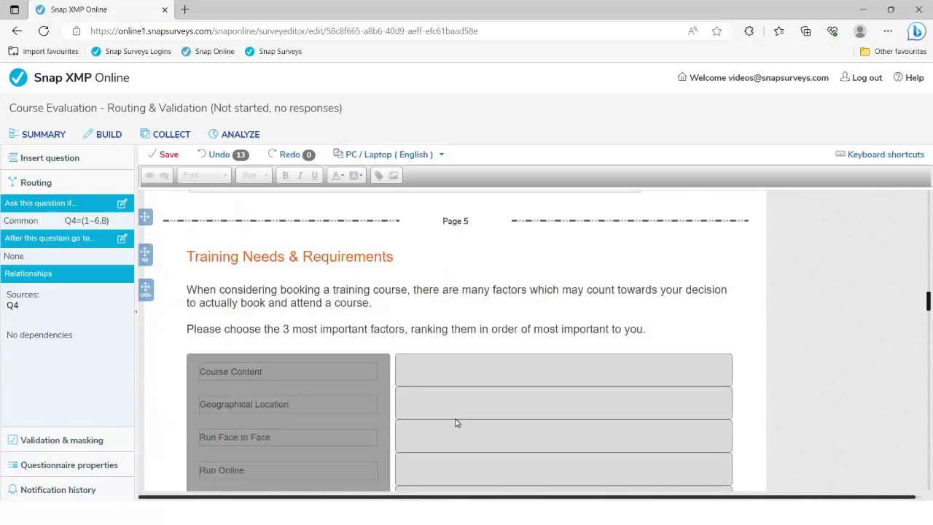
{"action": "scroll", "coordinate": [455, 422], "scroll_direction": "down", "scroll_amount": 4}
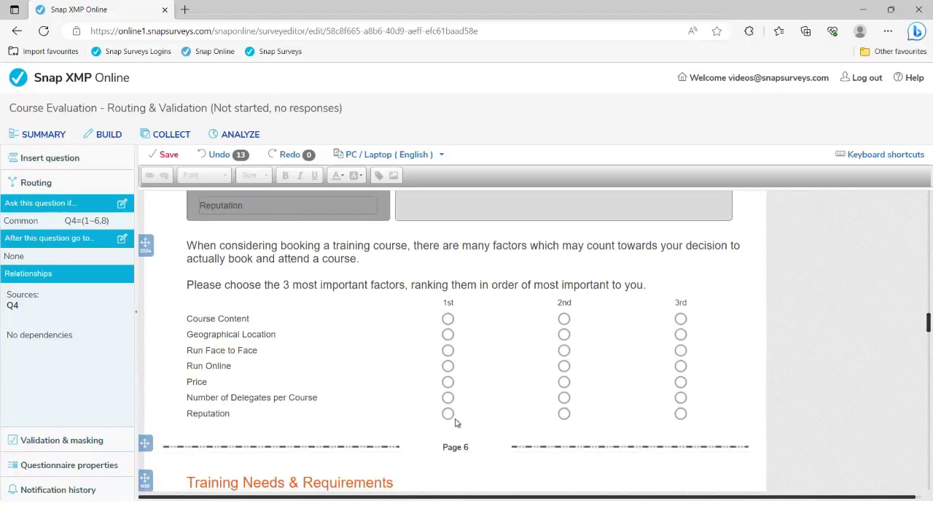
{"action": "left_click_drag", "start_coordinate": [260, 285], "coordinate": [467, 285]}
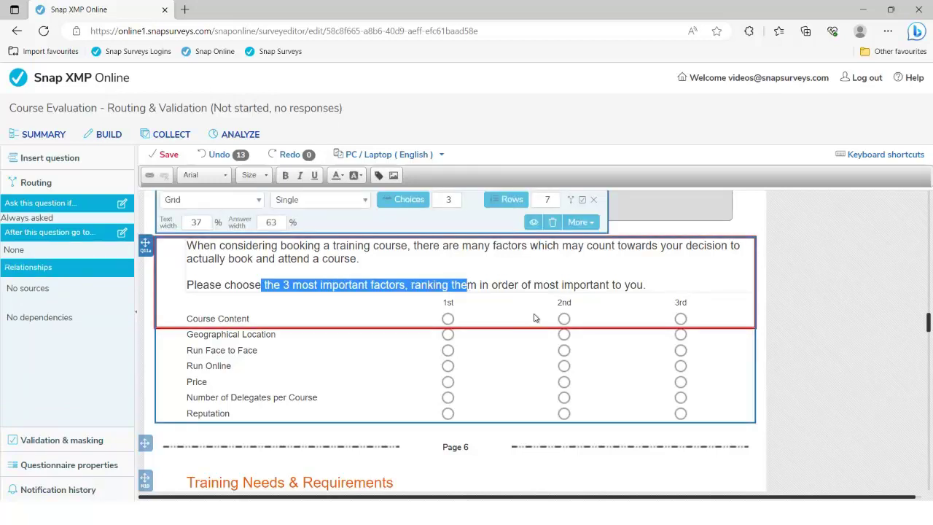
Turn on Rating Check in the ranking grid's Validation & masking settings.
{"action": "scroll", "coordinate": [533, 317], "scroll_direction": "up", "scroll_amount": 3}
{"action": "scroll", "coordinate": [351, 270], "scroll_direction": "up", "scroll_amount": 3}
{"action": "scroll", "coordinate": [460, 312], "scroll_direction": "down", "scroll_amount": 5}
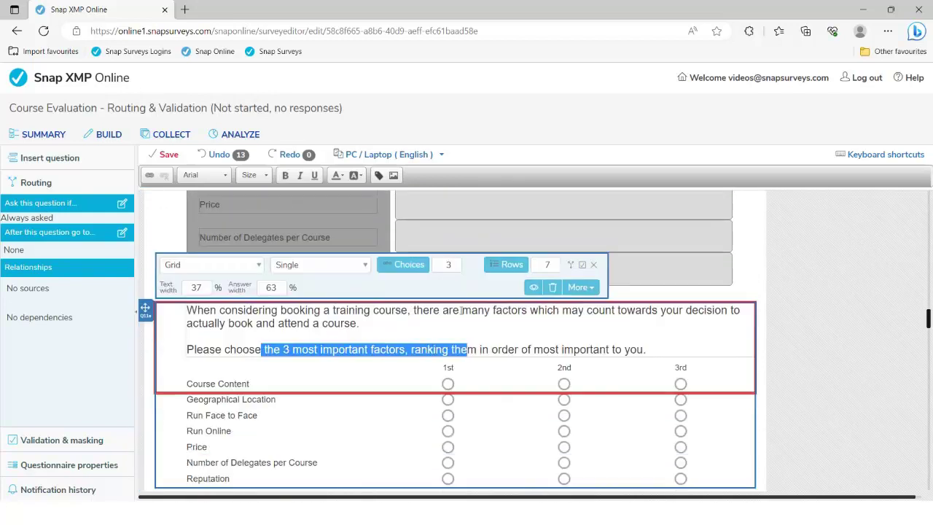
{"action": "scroll", "coordinate": [460, 310], "scroll_direction": "down", "scroll_amount": 1}
{"action": "left_click", "coordinate": [276, 238]}
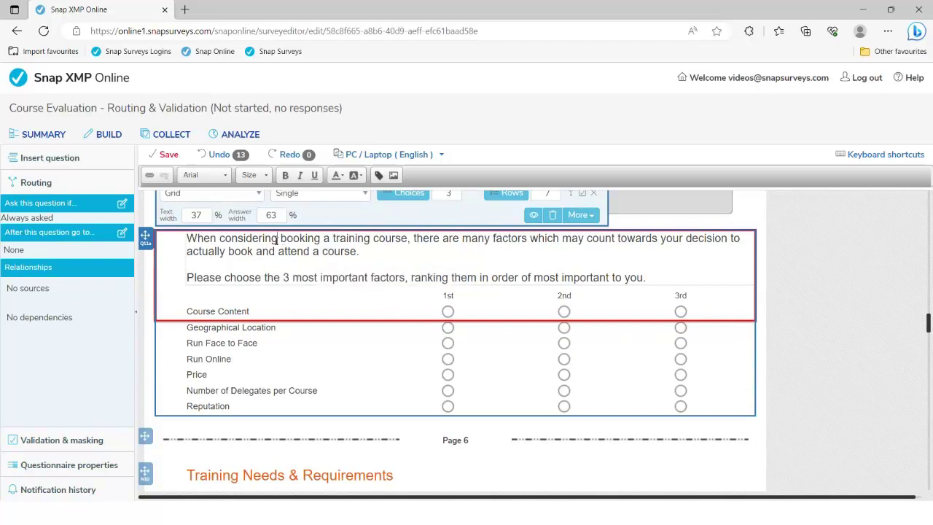
{"action": "left_click", "coordinate": [47, 445]}
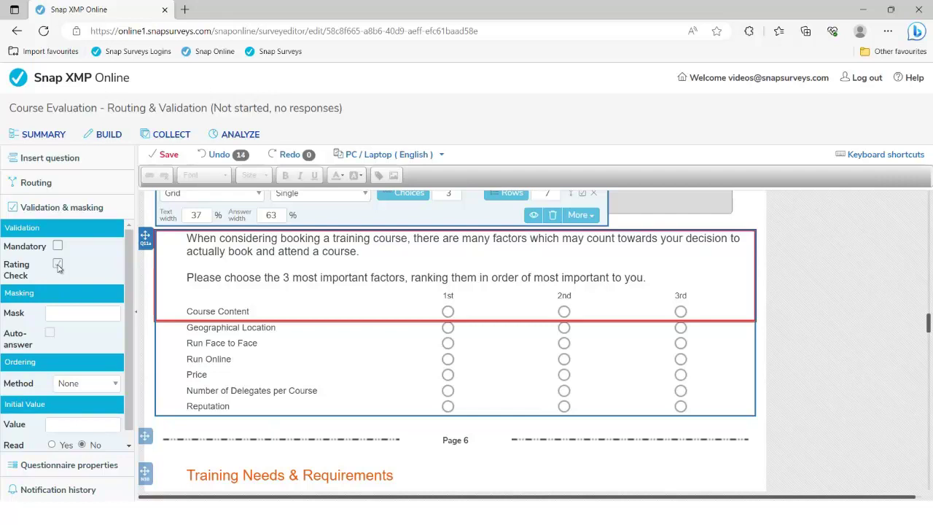
{"action": "left_click", "coordinate": [59, 266]}
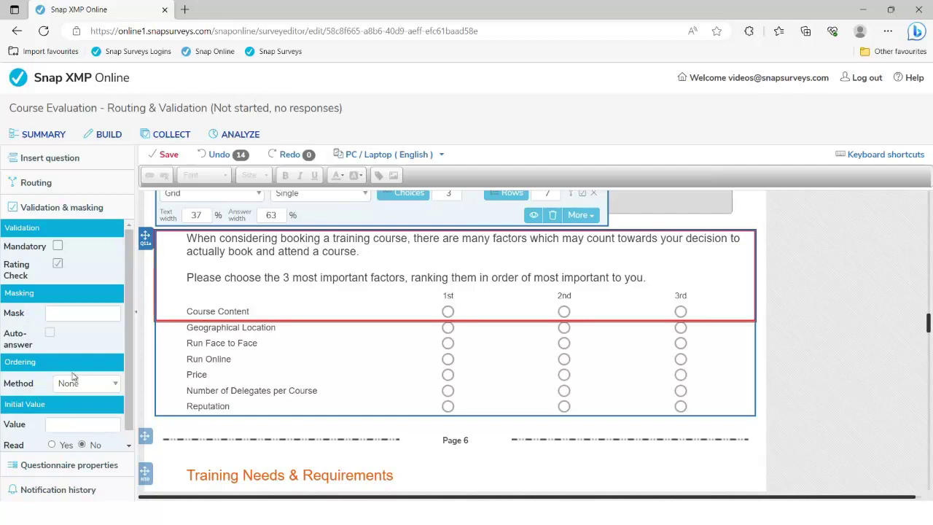
Set the ranking grid's Ordering Method to Random for its factor rows.
{"action": "left_click", "coordinate": [102, 384]}
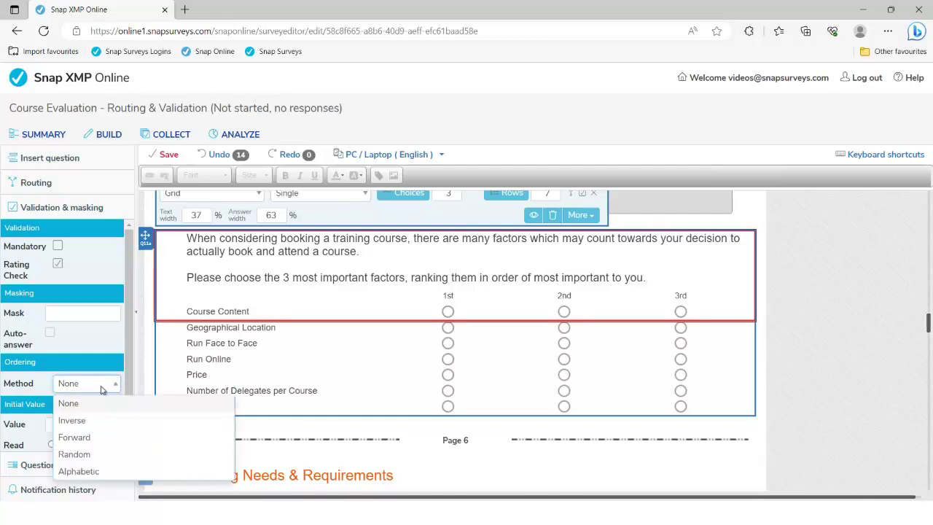
{"action": "left_click", "coordinate": [92, 455]}
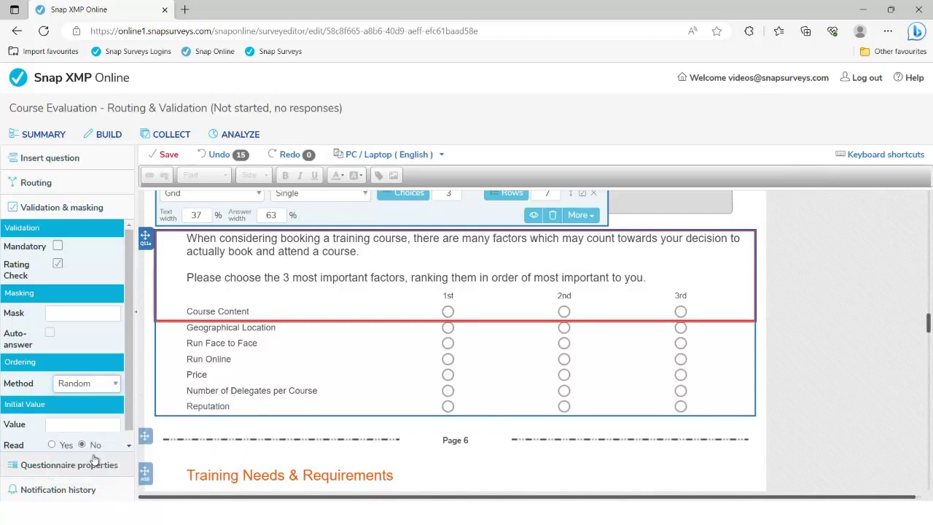
{"action": "scroll", "coordinate": [313, 333], "scroll_direction": "down", "scroll_amount": 3}
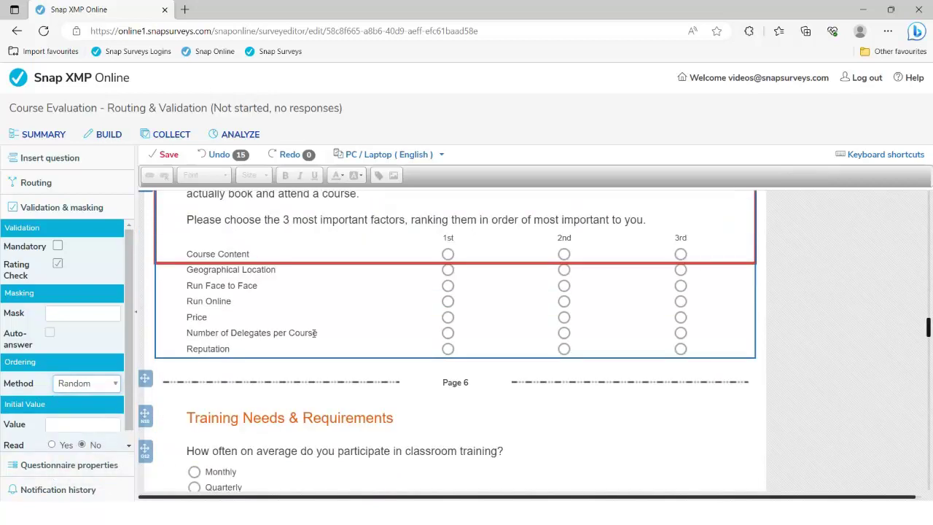
{"action": "scroll", "coordinate": [313, 333], "scroll_direction": "down", "scroll_amount": 1}
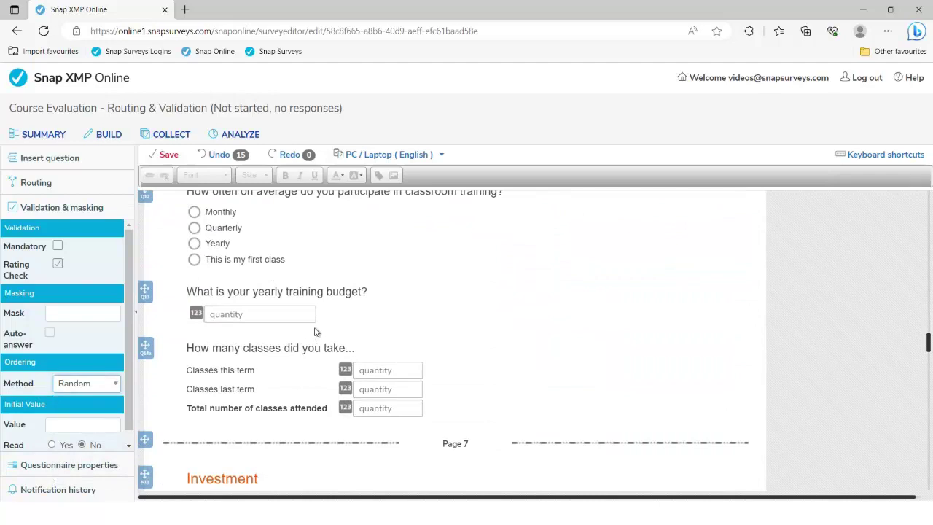
Give the yearly training budget question the saved 0 to 10000.00 range and 'currency uk' format.
{"action": "left_click", "coordinate": [306, 292]}
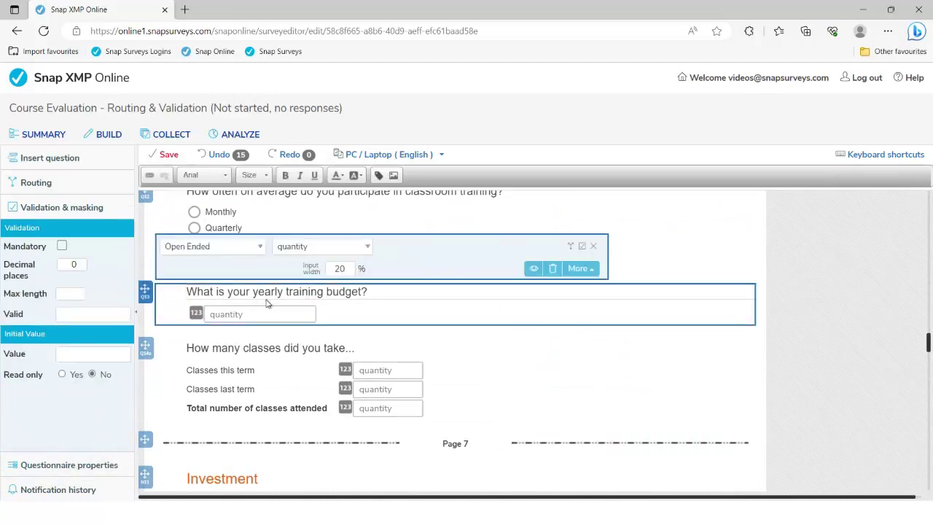
{"action": "left_click", "coordinate": [66, 314]}
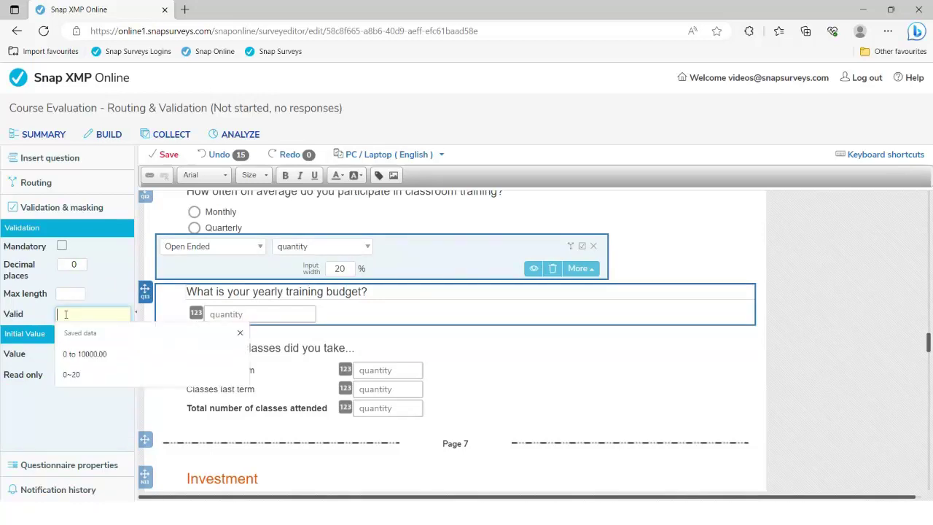
{"action": "left_click", "coordinate": [70, 354]}
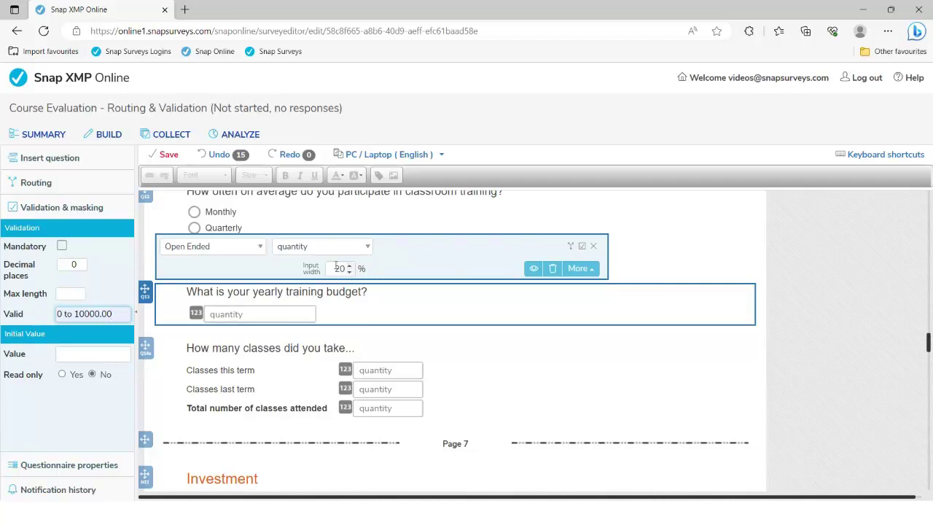
{"action": "left_click", "coordinate": [368, 248]}
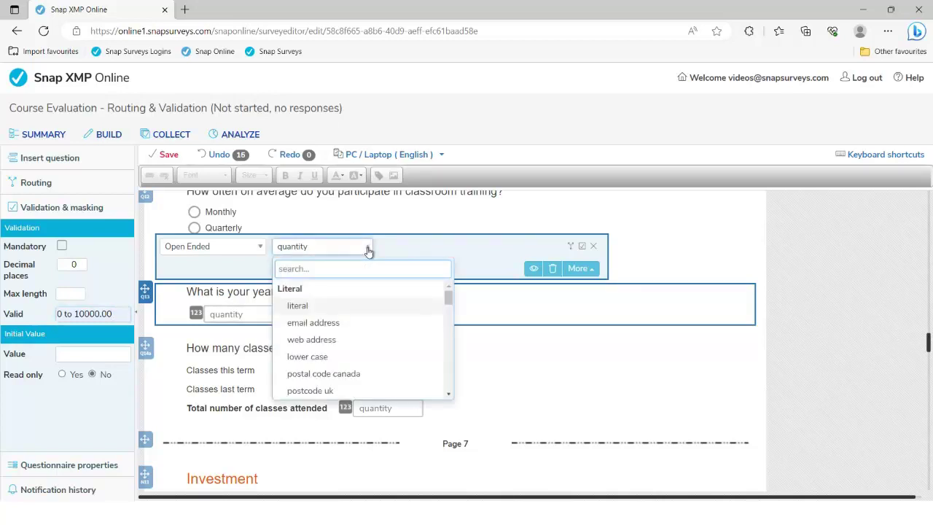
{"action": "scroll", "coordinate": [381, 351], "scroll_direction": "down", "scroll_amount": 5}
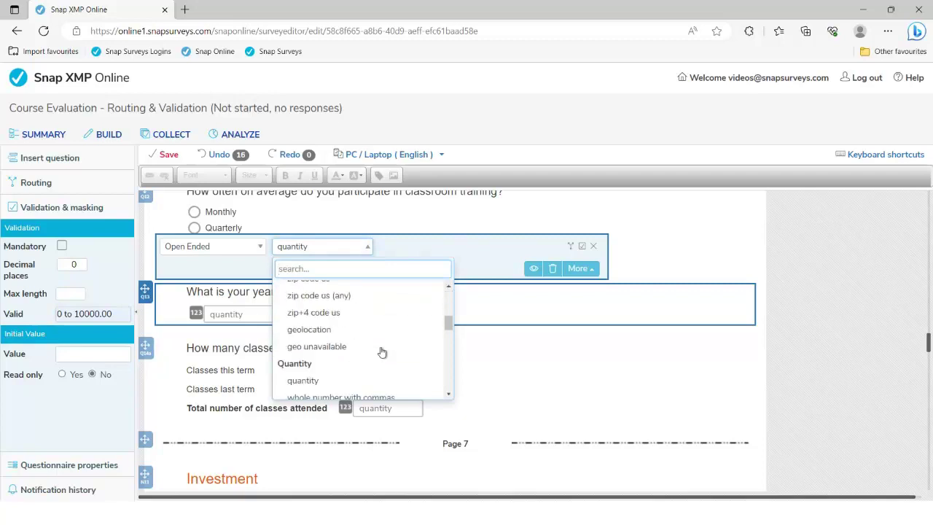
{"action": "scroll", "coordinate": [381, 352], "scroll_direction": "down", "scroll_amount": 5}
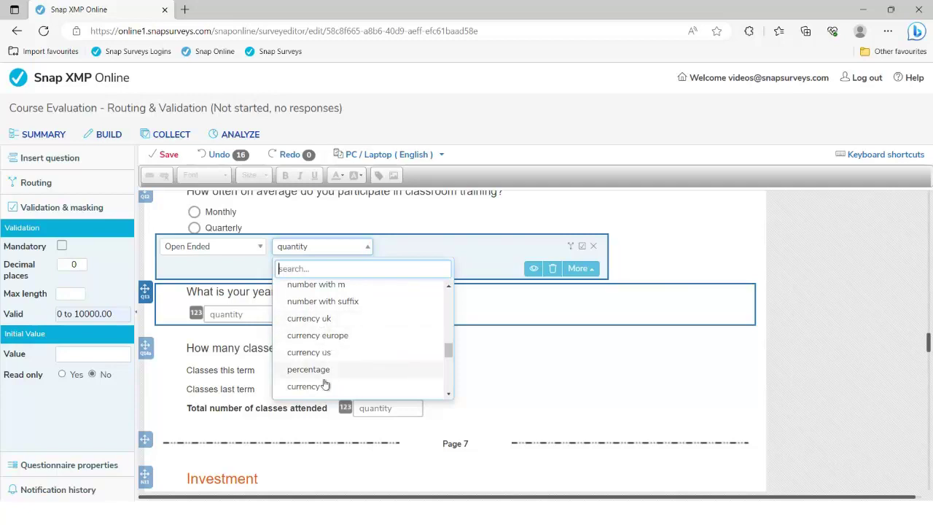
{"action": "left_click", "coordinate": [314, 319]}
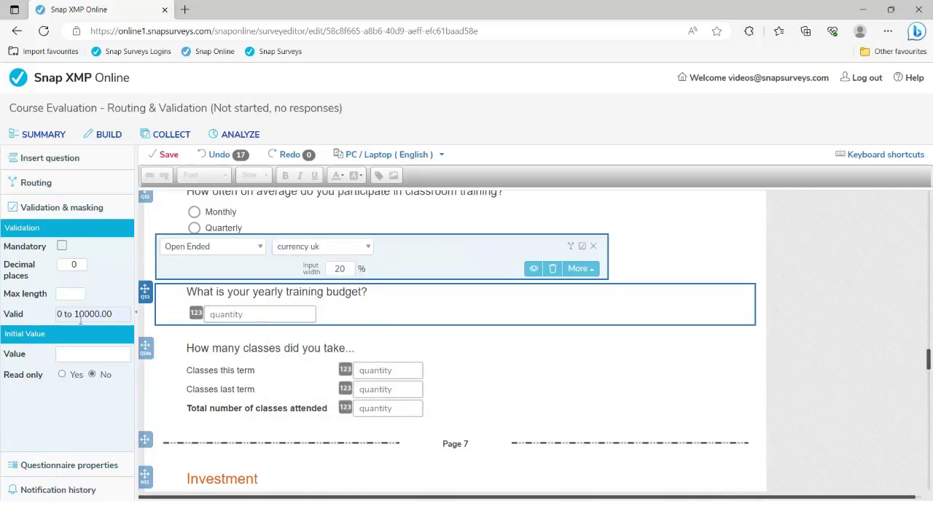
Set the budget answer's maximum length to 9 and decimal places to 2.
{"action": "left_click", "coordinate": [61, 293]}
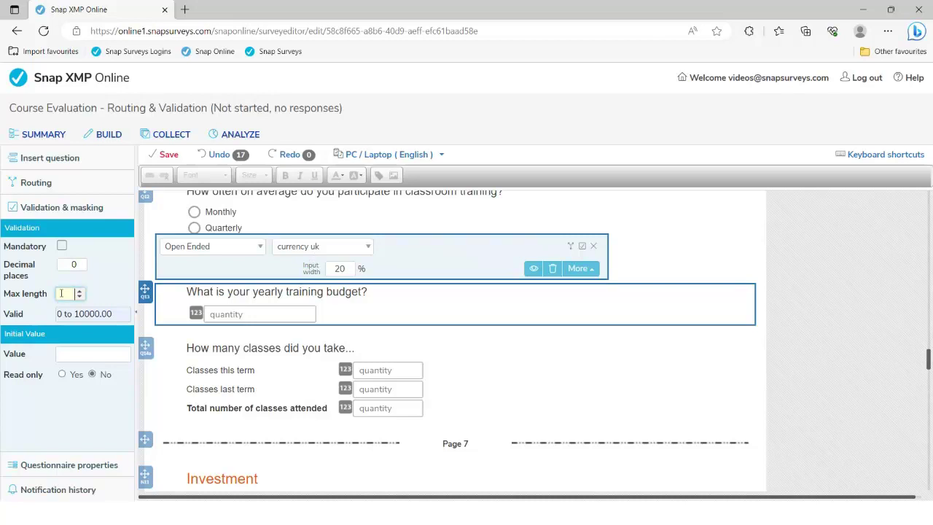
{"action": "type", "text": "9"}
{"action": "left_click", "coordinate": [81, 262]}
{"action": "left_click", "coordinate": [80, 261]}
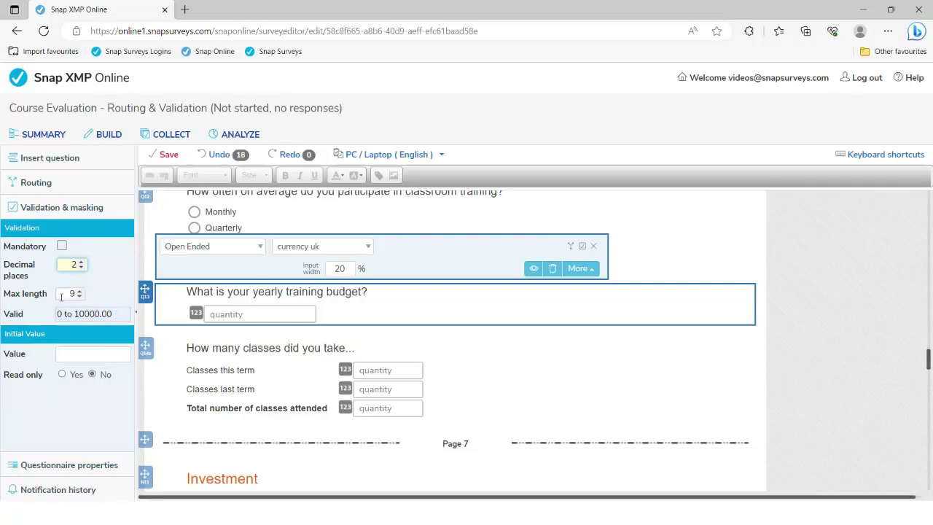
{"action": "scroll", "coordinate": [349, 289], "scroll_direction": "up", "scroll_amount": 5}
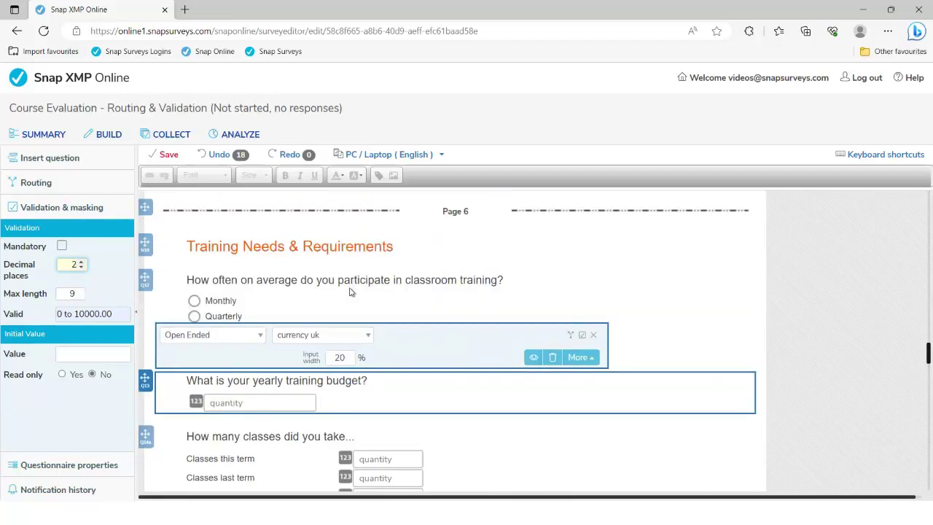
{"action": "scroll", "coordinate": [349, 288], "scroll_direction": "up", "scroll_amount": 10}
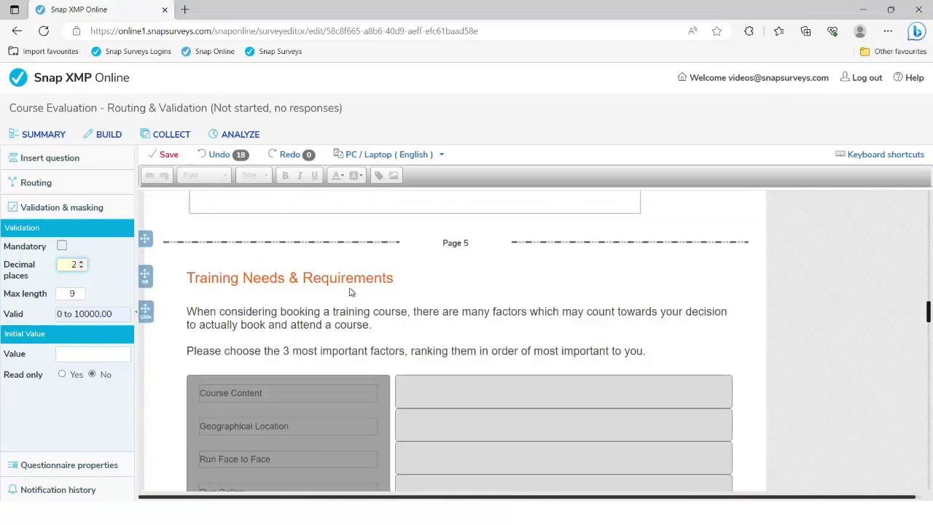
{"action": "left_click", "coordinate": [357, 285]}
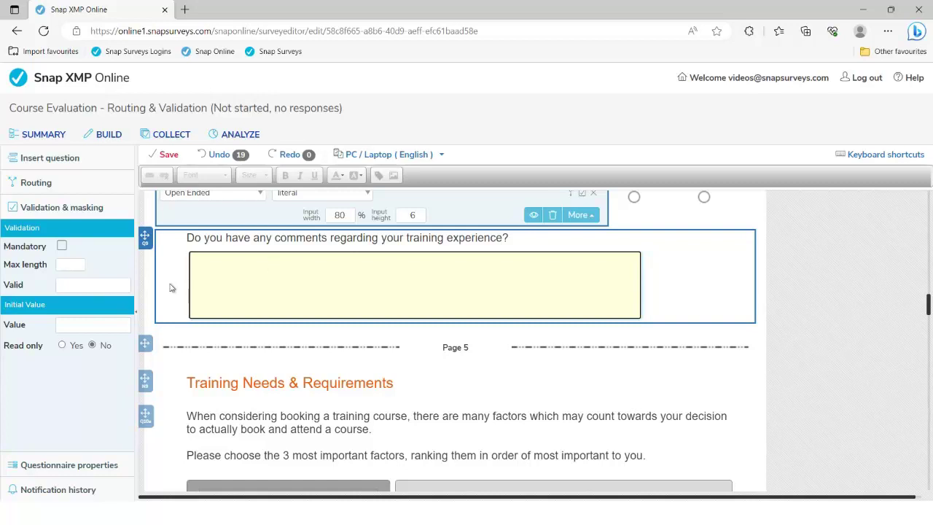
{"action": "scroll", "coordinate": [301, 394], "scroll_direction": "down", "scroll_amount": 1}
{"action": "scroll", "coordinate": [299, 395], "scroll_direction": "down", "scroll_amount": 2}
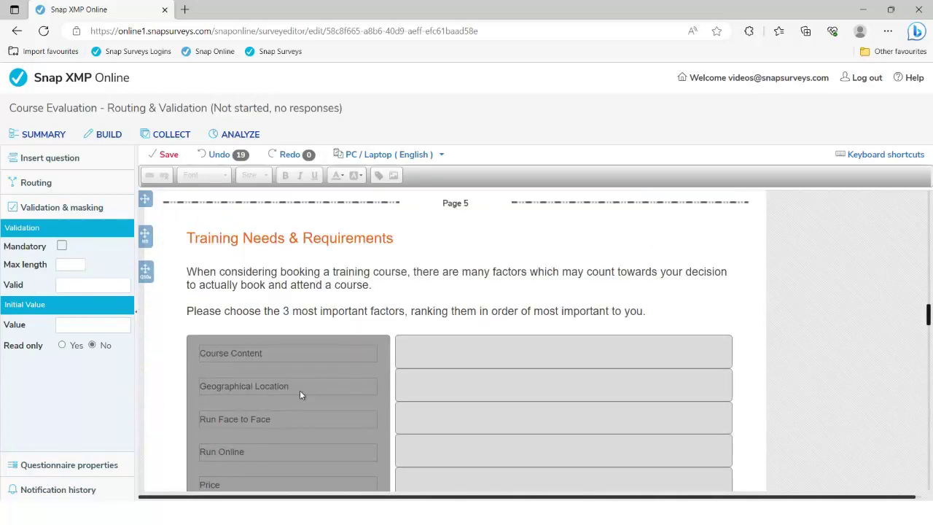
{"action": "scroll", "coordinate": [301, 394], "scroll_direction": "down", "scroll_amount": 4}
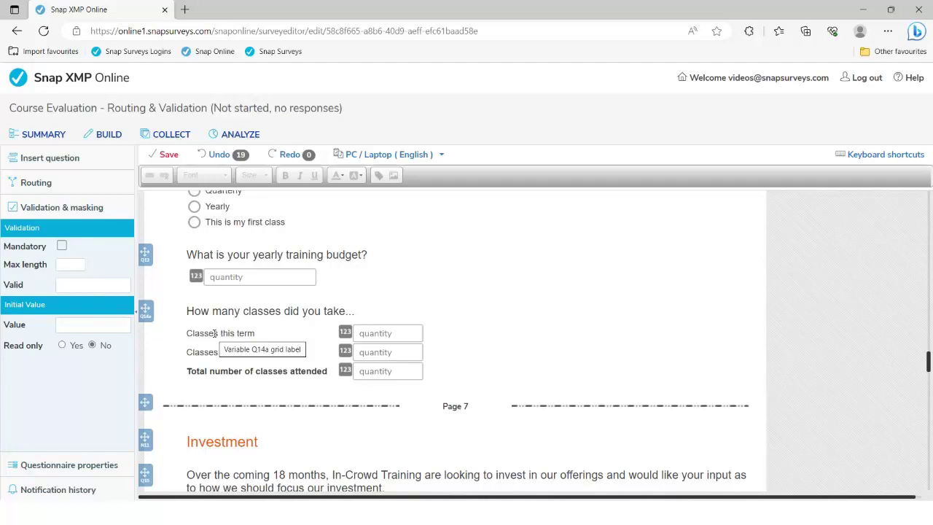
Give the Q14a grid's this-term row Valid 0-10, 'small worded integer' format and Max length 5.
{"action": "left_click", "coordinate": [214, 333]}
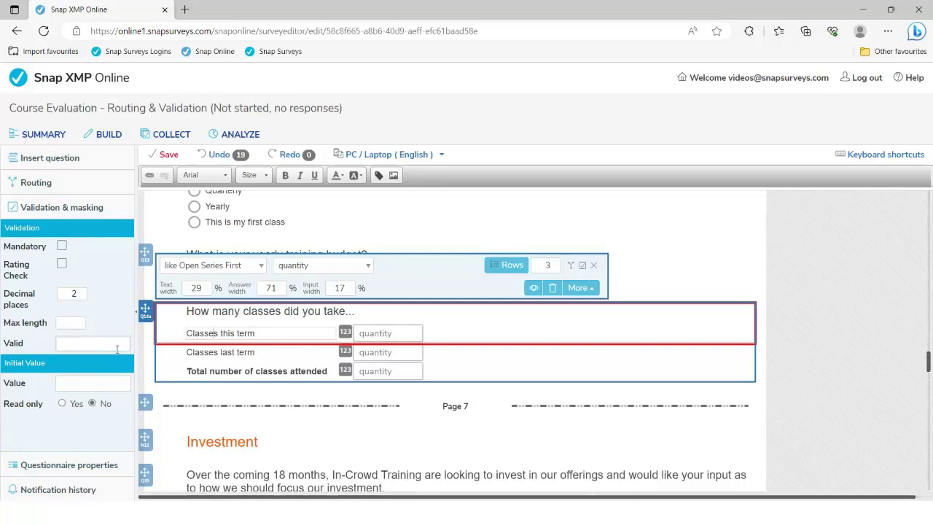
{"action": "left_click", "coordinate": [115, 342]}
{"action": "type", "text": "0-10"}
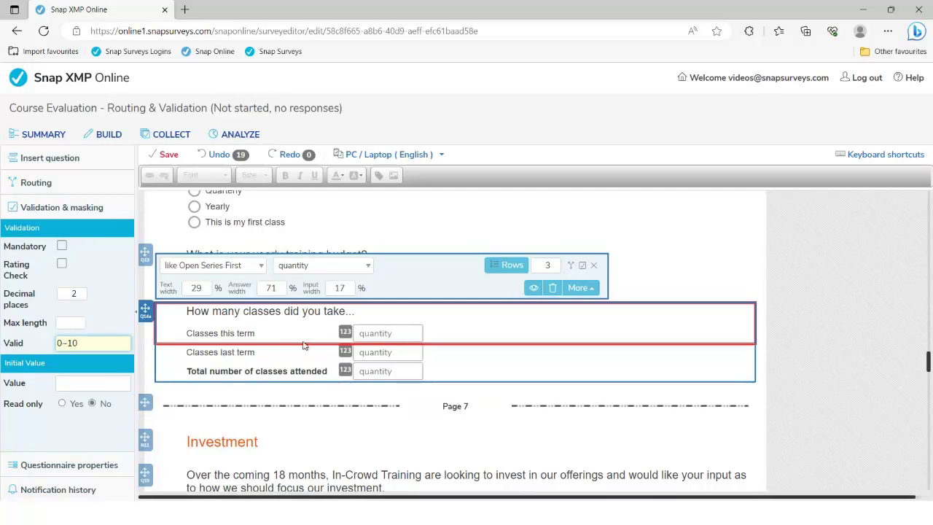
{"action": "left_click", "coordinate": [368, 268]}
{"action": "type", "text": "sm"}
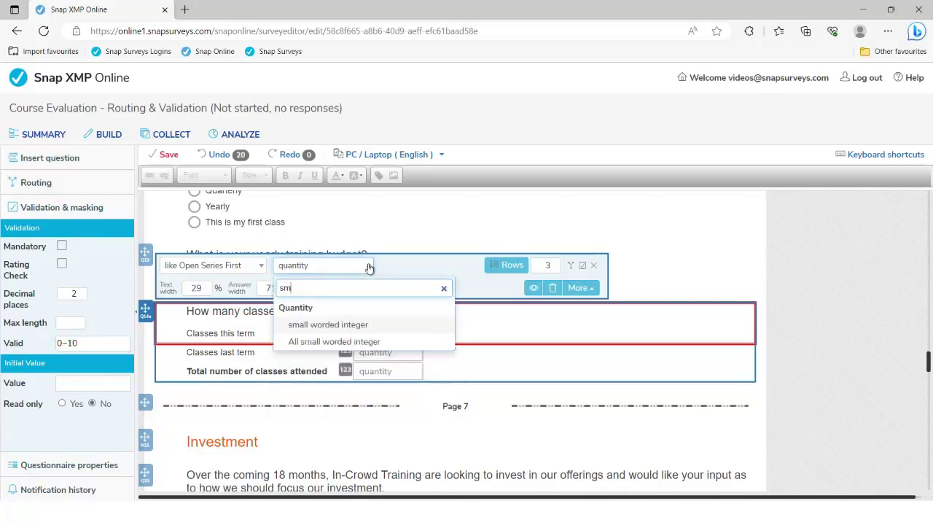
{"action": "left_click", "coordinate": [362, 327]}
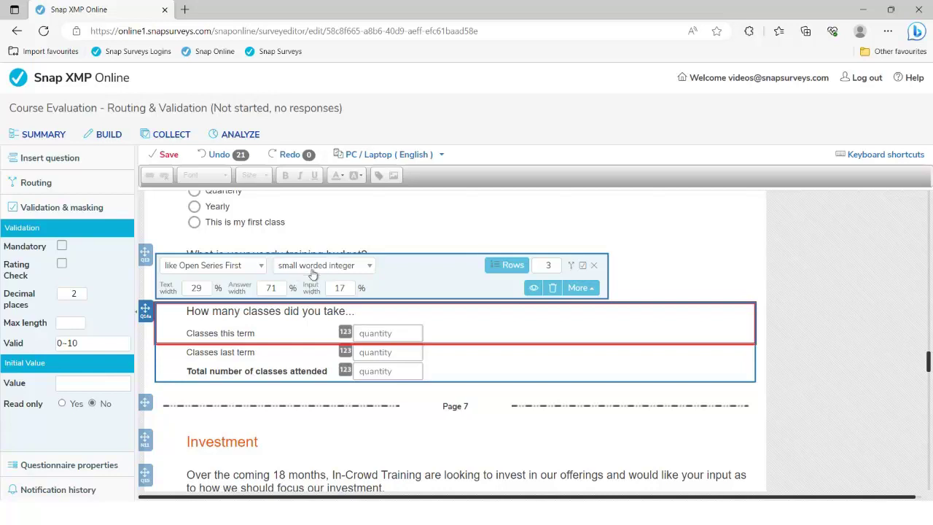
{"action": "left_click", "coordinate": [65, 324]}
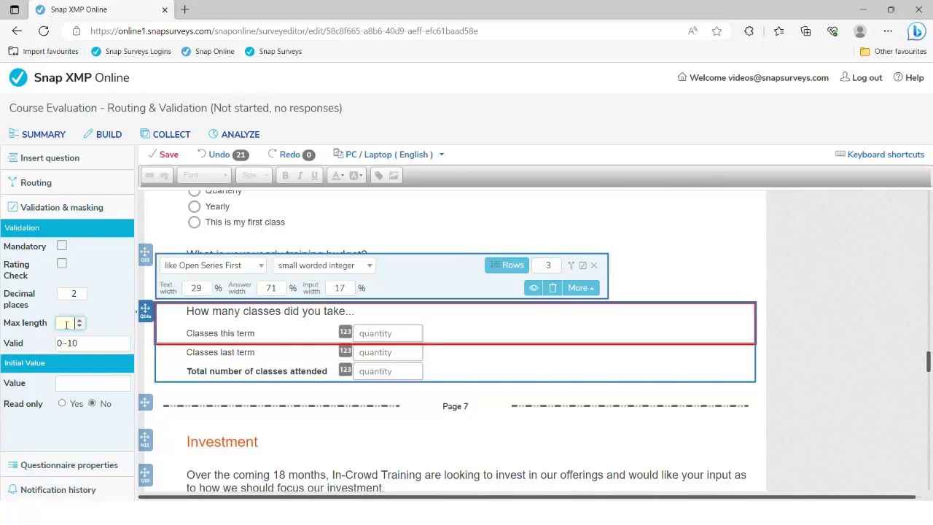
{"action": "type", "text": "5"}
Give the Classes last term row Max length 5 and Valid 0~10.
{"action": "left_click", "coordinate": [220, 352]}
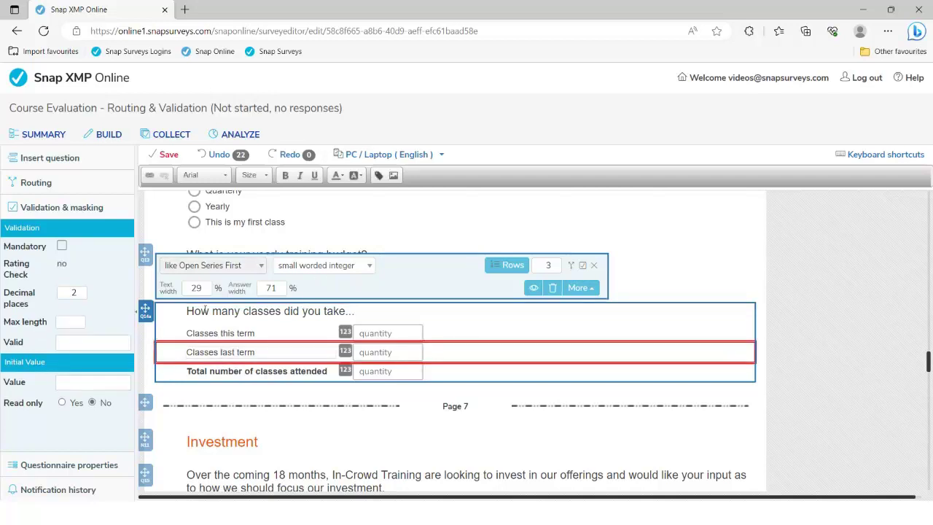
{"action": "left_click", "coordinate": [67, 320]}
{"action": "type", "text": "5"}
{"action": "key", "text": "Tab"}
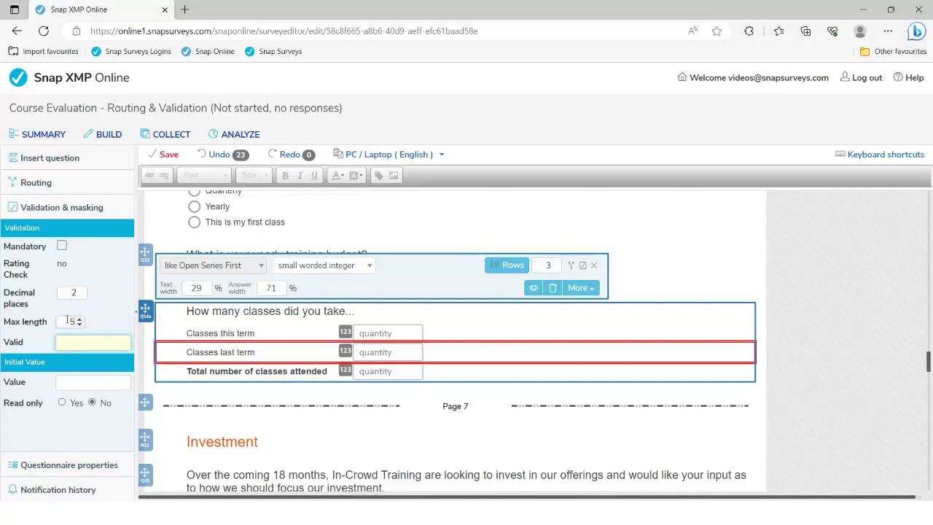
{"action": "type", "text": "0~10"}
{"action": "left_click", "coordinate": [245, 371]}
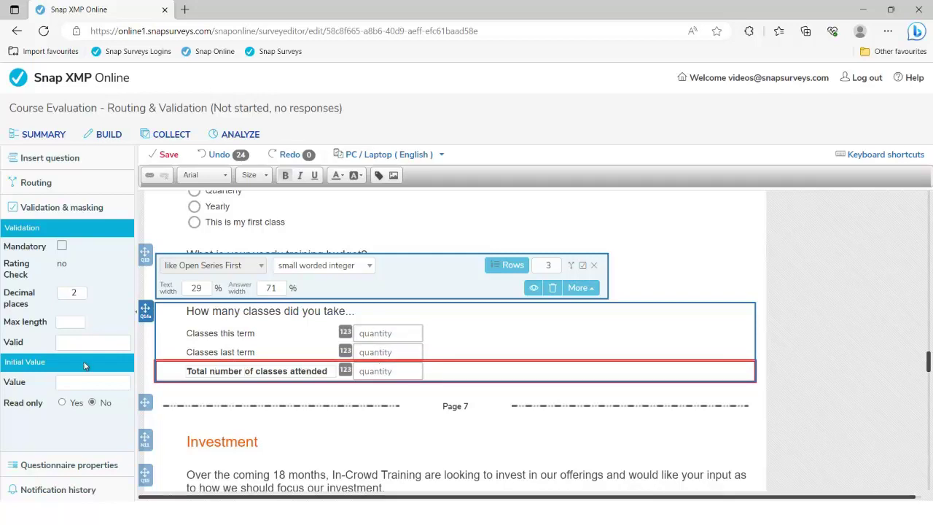
Give the total row Valid 0~20, initial value 'Q14a + Q14b' from saved data, and Read only Yes.
{"action": "left_click", "coordinate": [75, 341]}
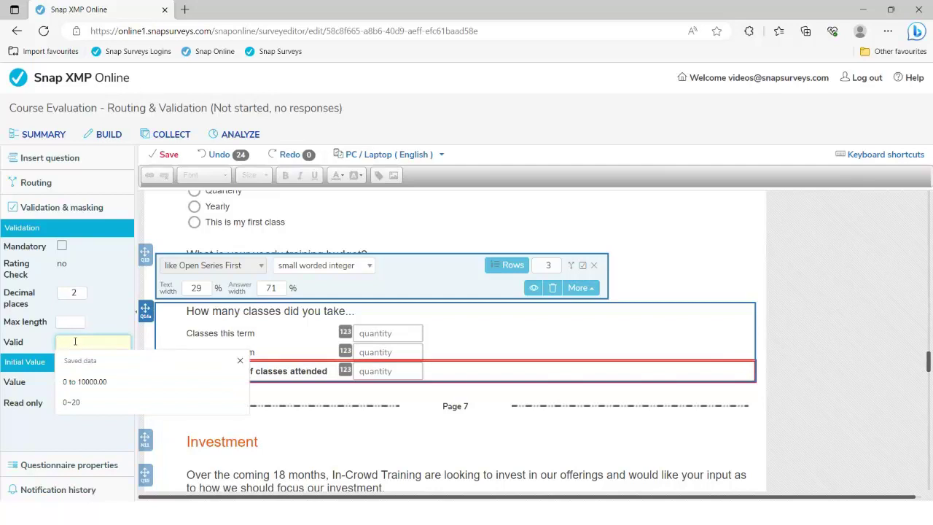
{"action": "type", "text": "0~"}
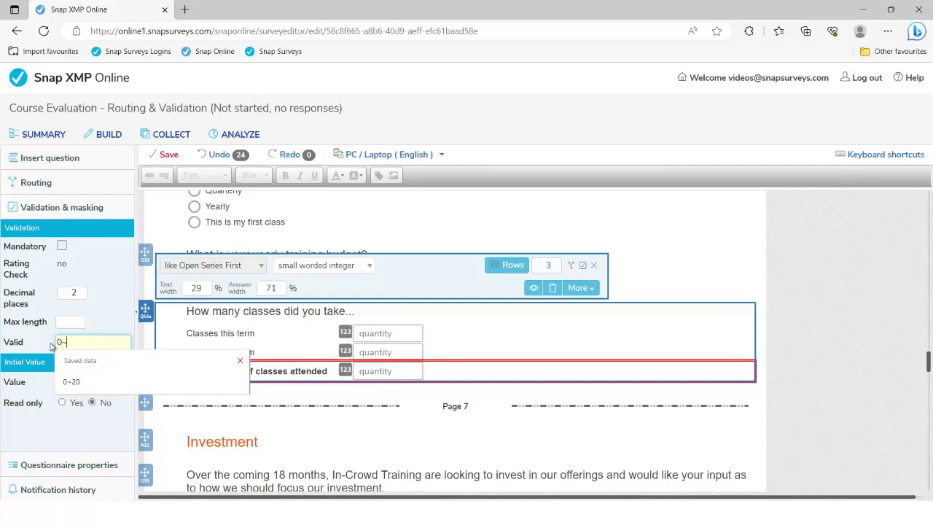
{"action": "type", "text": "20"}
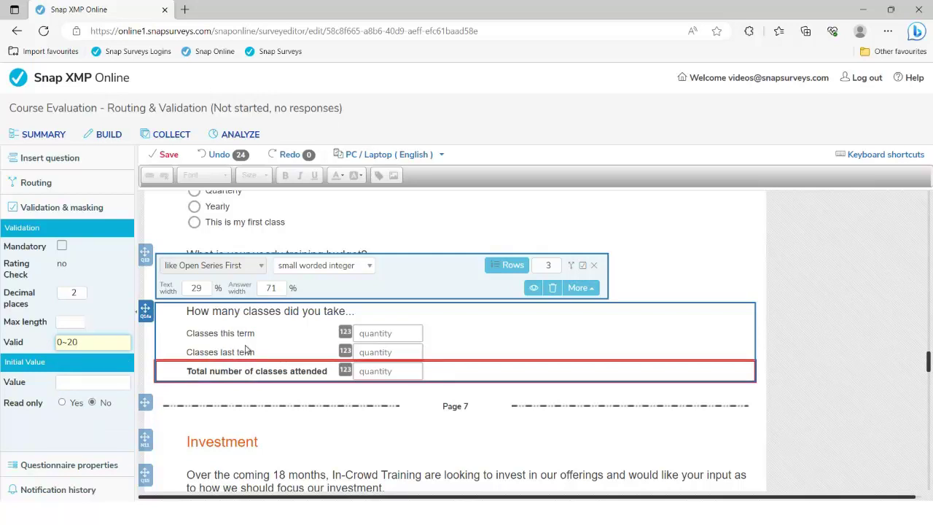
{"action": "left_click", "coordinate": [66, 381]}
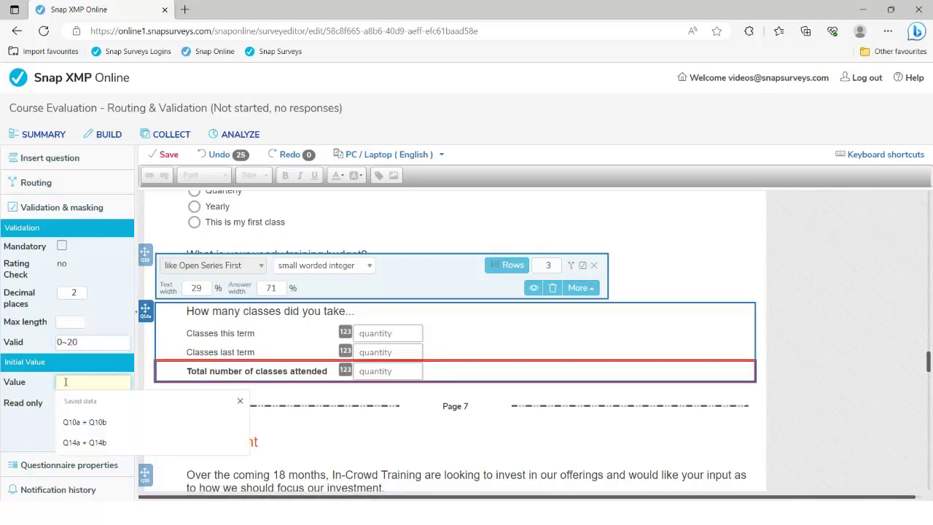
{"action": "type", "text": "Q14a"}
{"action": "left_click", "coordinate": [82, 423]}
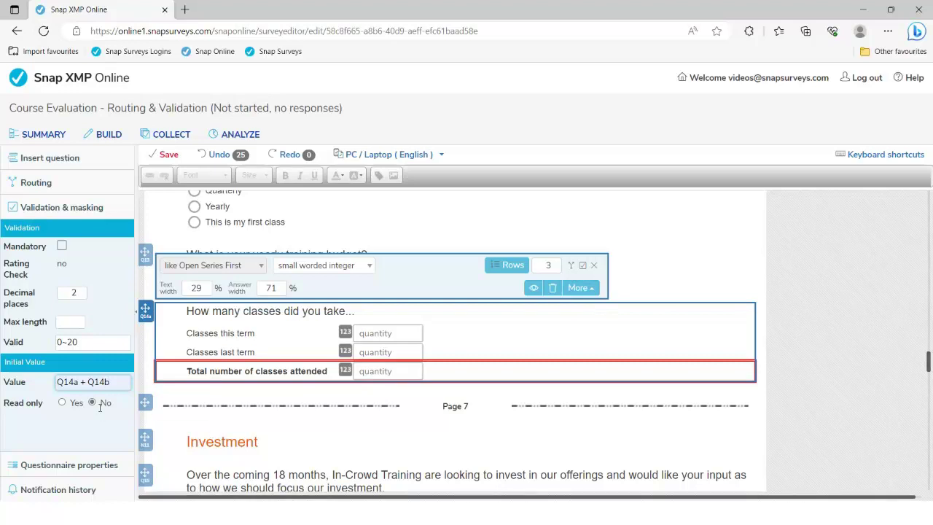
{"action": "left_click", "coordinate": [62, 403]}
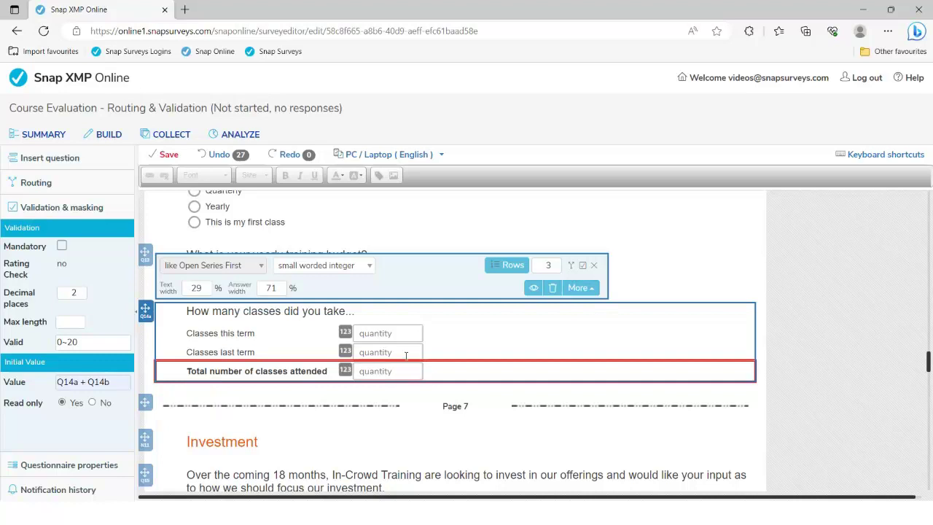
Select the Investment section's 'Please choose which areas…' checkbox question and review its validation settings.
{"action": "scroll", "coordinate": [393, 357], "scroll_direction": "down", "scroll_amount": 3}
{"action": "scroll", "coordinate": [414, 354], "scroll_direction": "down", "scroll_amount": 2}
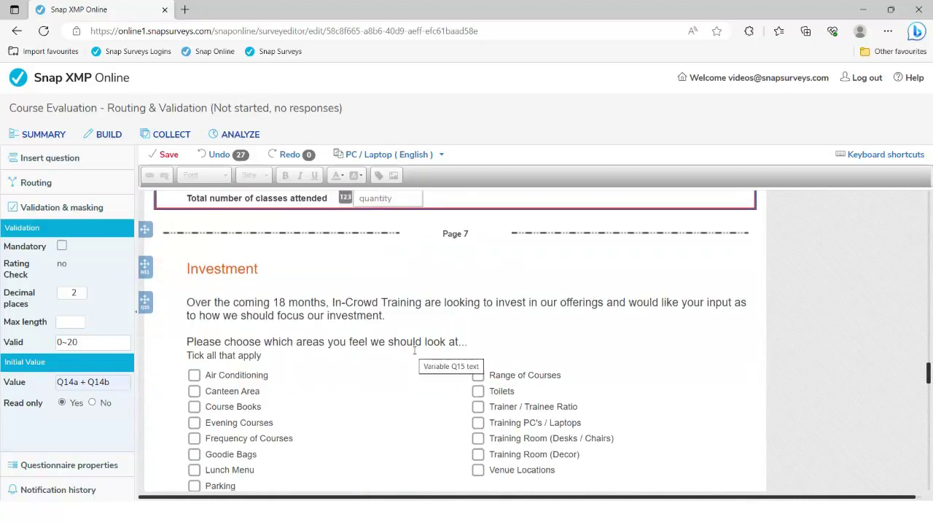
{"action": "scroll", "coordinate": [414, 349], "scroll_direction": "down", "scroll_amount": 3}
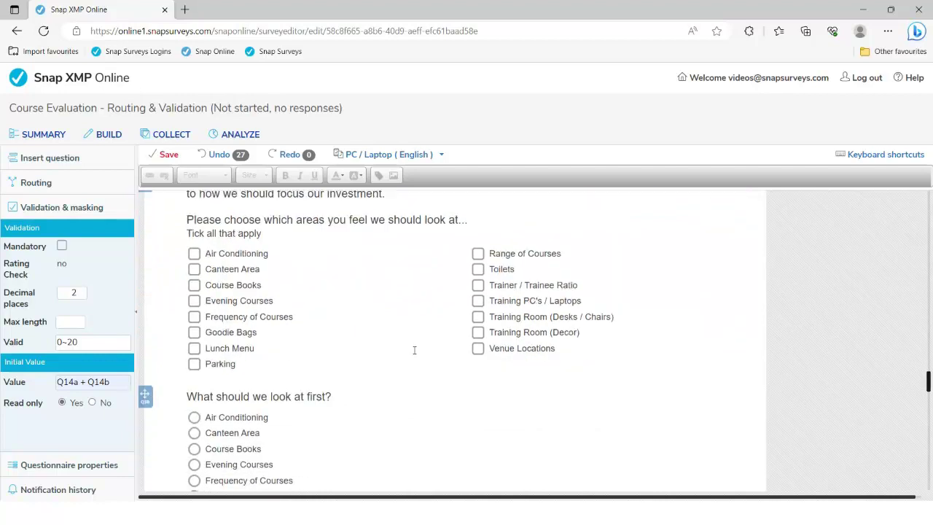
{"action": "scroll", "coordinate": [416, 350], "scroll_direction": "up", "scroll_amount": 2}
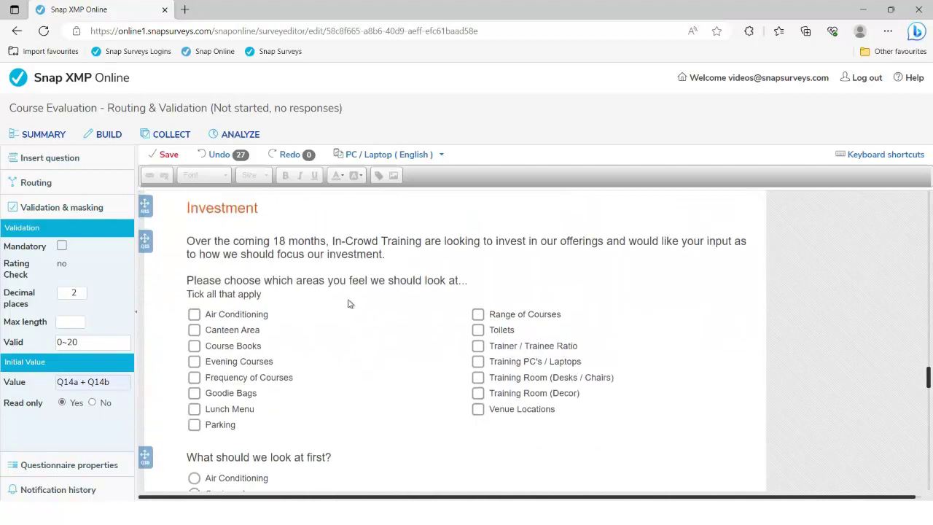
{"action": "left_click", "coordinate": [321, 252]}
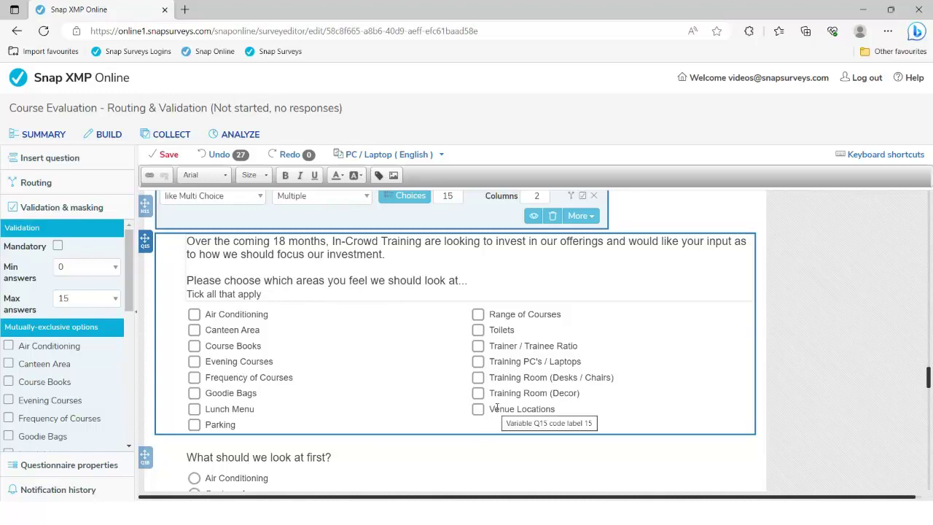
{"action": "scroll", "coordinate": [371, 379], "scroll_direction": "down", "scroll_amount": 3}
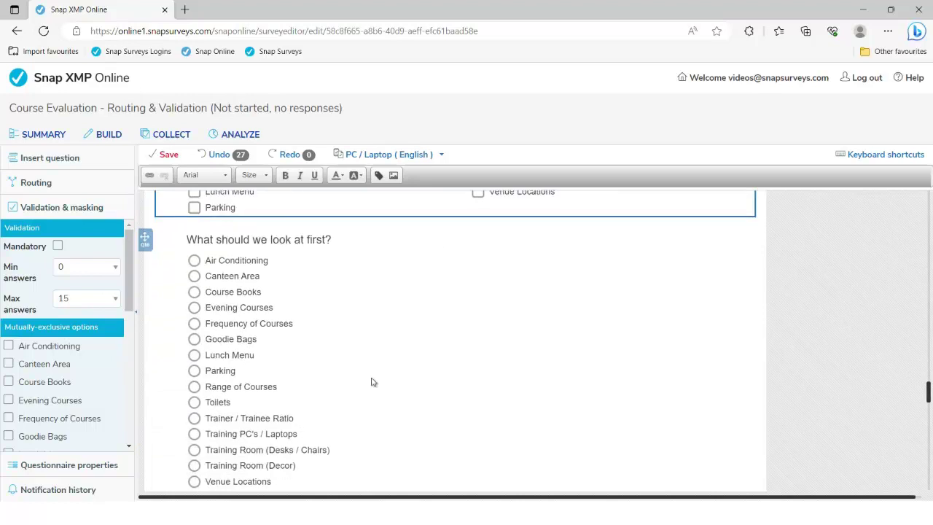
{"action": "scroll", "coordinate": [257, 394], "scroll_direction": "down", "scroll_amount": 2}
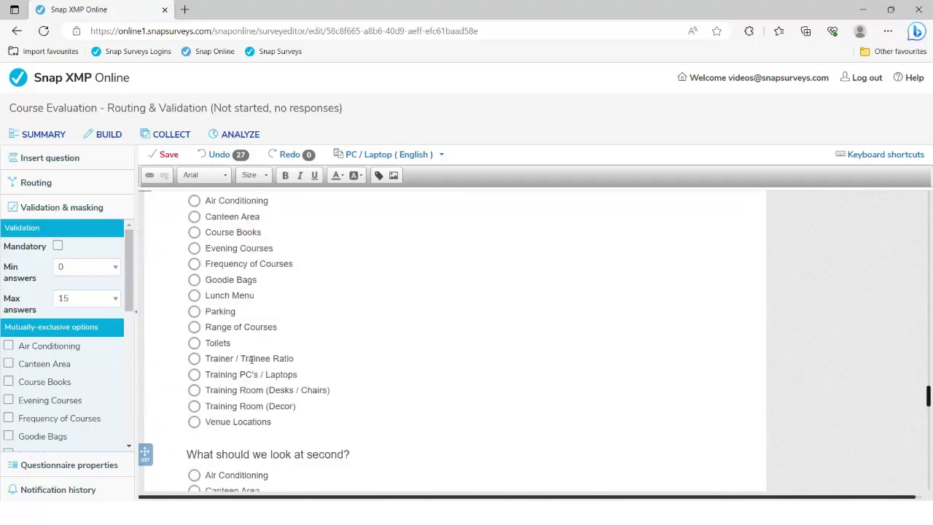
{"action": "scroll", "coordinate": [256, 395], "scroll_direction": "up", "scroll_amount": 2}
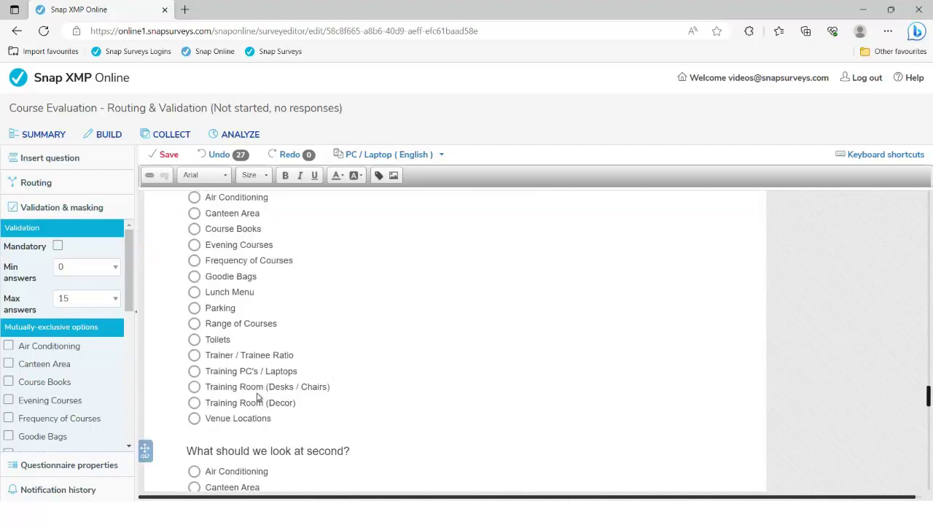
{"action": "scroll", "coordinate": [256, 393], "scroll_direction": "up", "scroll_amount": 3}
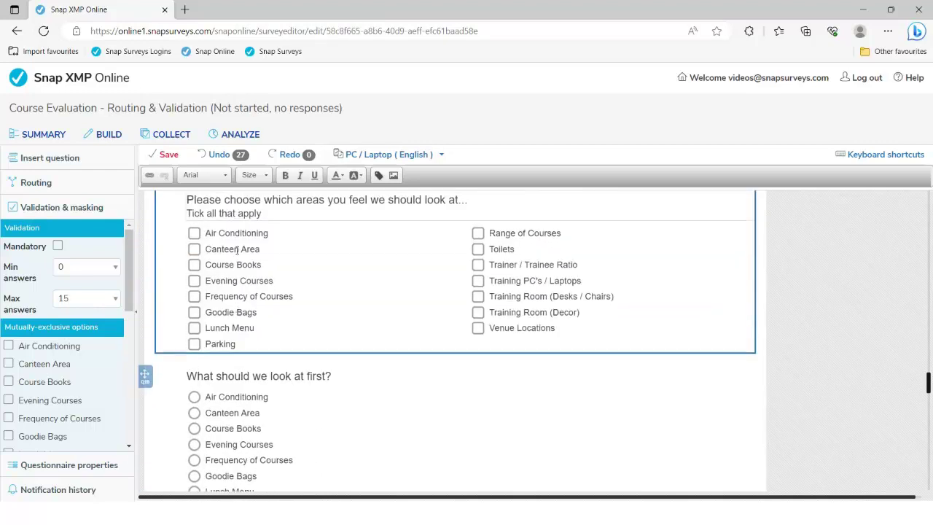
{"action": "scroll", "coordinate": [276, 408], "scroll_direction": "down", "scroll_amount": 1}
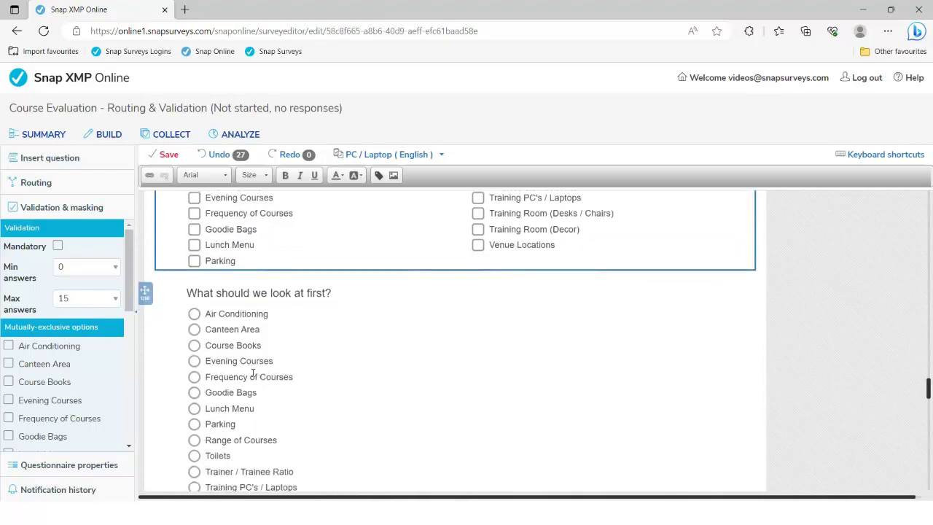
{"action": "scroll", "coordinate": [299, 372], "scroll_direction": "down", "scroll_amount": 1}
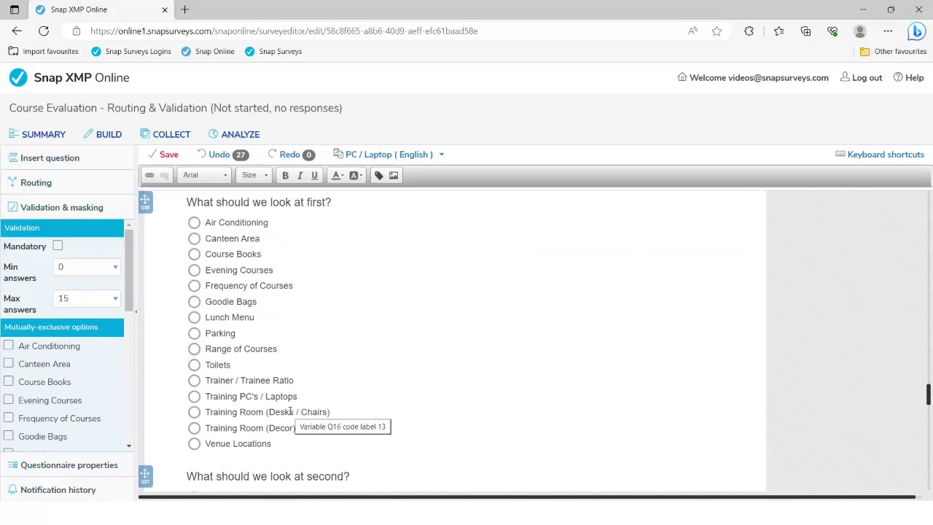
{"action": "scroll", "coordinate": [290, 414], "scroll_direction": "up", "scroll_amount": 1}
{"action": "scroll", "coordinate": [289, 413], "scroll_direction": "up", "scroll_amount": 1}
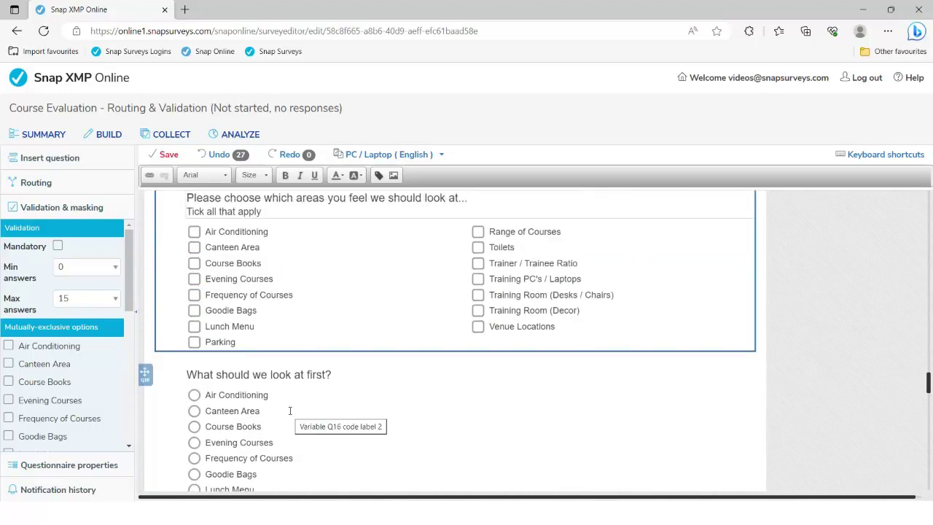
Review the areas checkbox question's labels, such as Training Room (Decor) and Training PC's / Laptops.
{"action": "left_click", "coordinate": [230, 397]}
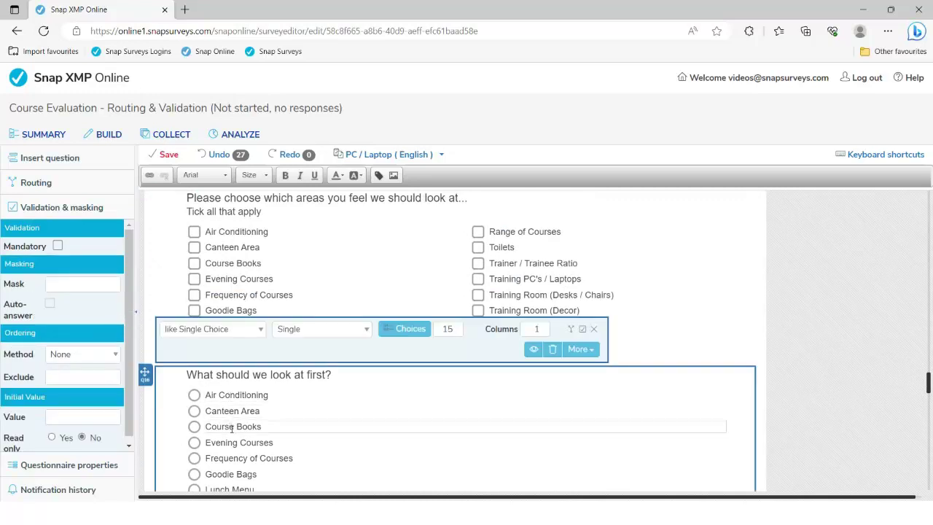
{"action": "left_click", "coordinate": [228, 248]}
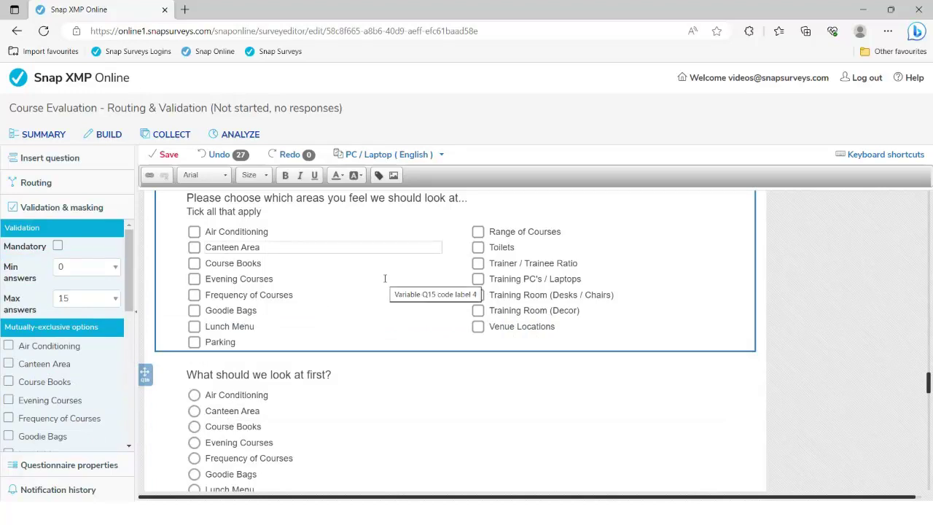
{"action": "left_click", "coordinate": [497, 281]}
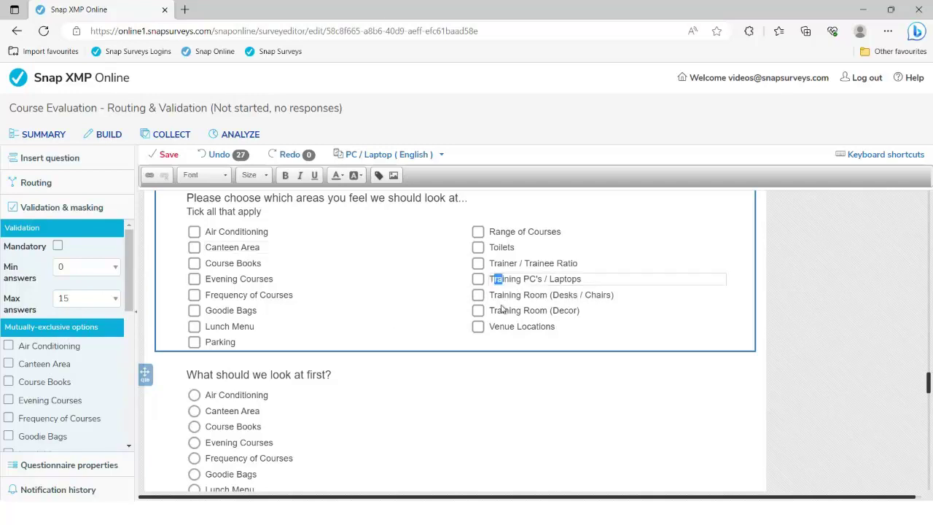
{"action": "left_click", "coordinate": [510, 310]}
{"action": "left_click", "coordinate": [514, 295]}
{"action": "left_click", "coordinate": [510, 280]}
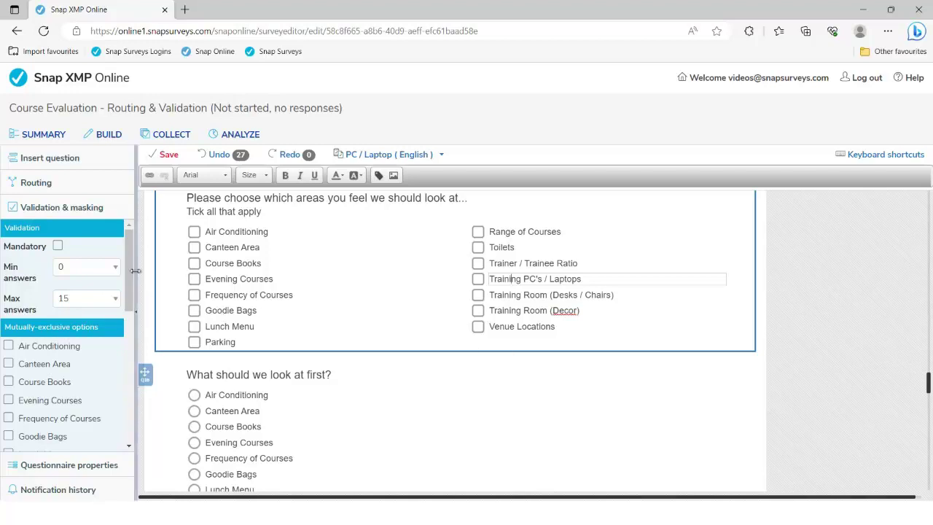
{"action": "left_click_drag", "start_coordinate": [129, 271], "coordinate": [127, 290]}
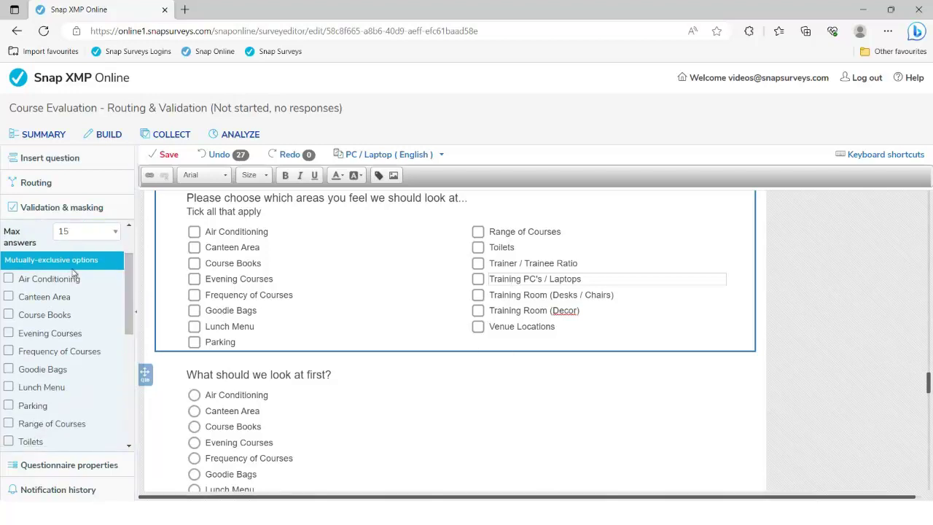
{"action": "left_click_drag", "start_coordinate": [127, 270], "coordinate": [127, 357]}
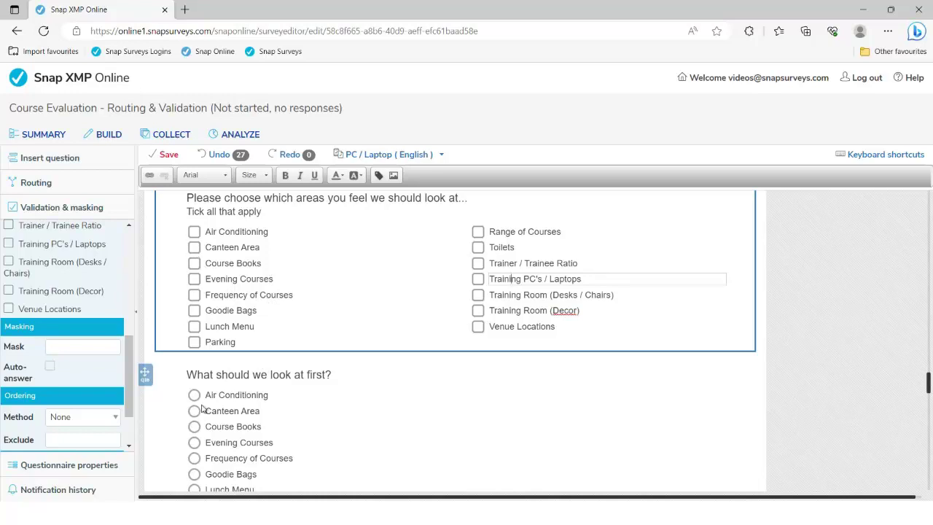
Select 'What should we look at first?' and show its saved mask expressions.
{"action": "scroll", "coordinate": [201, 412], "scroll_direction": "down", "scroll_amount": 1}
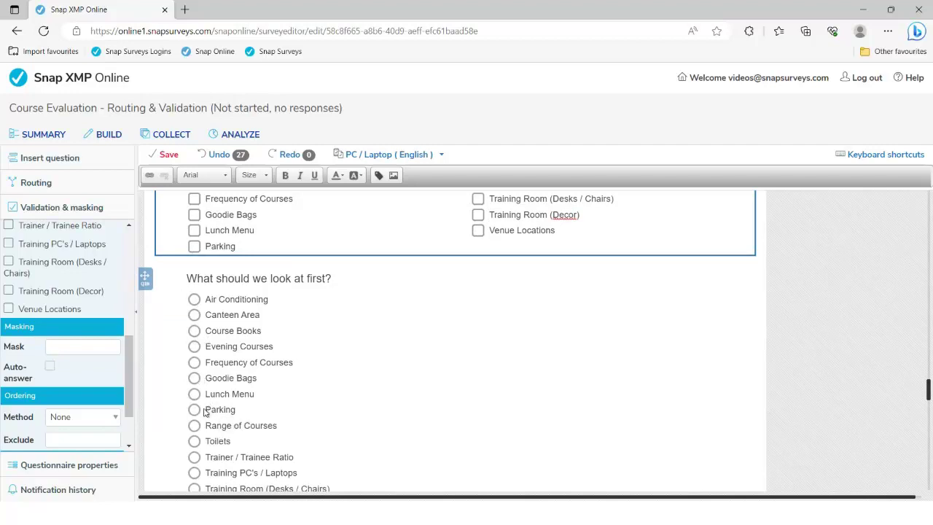
{"action": "scroll", "coordinate": [229, 244], "scroll_direction": "up", "scroll_amount": 2}
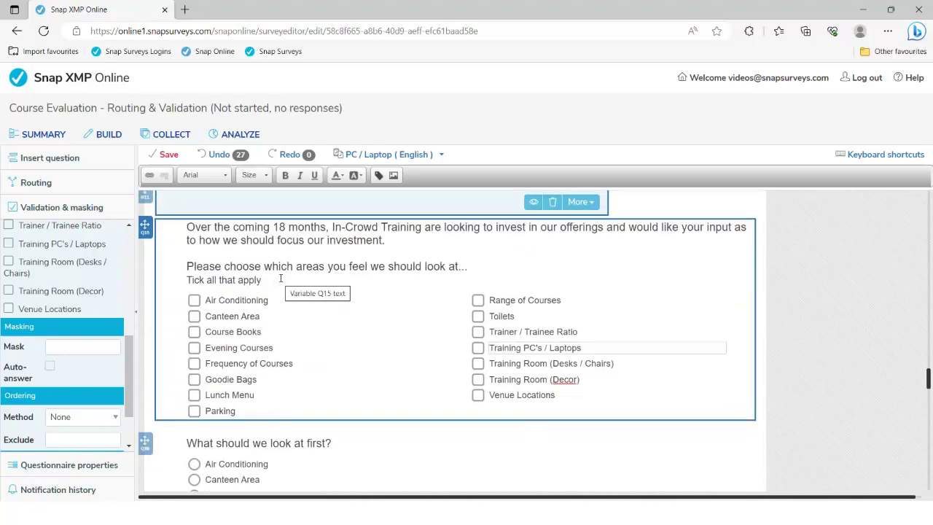
{"action": "scroll", "coordinate": [280, 279], "scroll_direction": "down", "scroll_amount": 3}
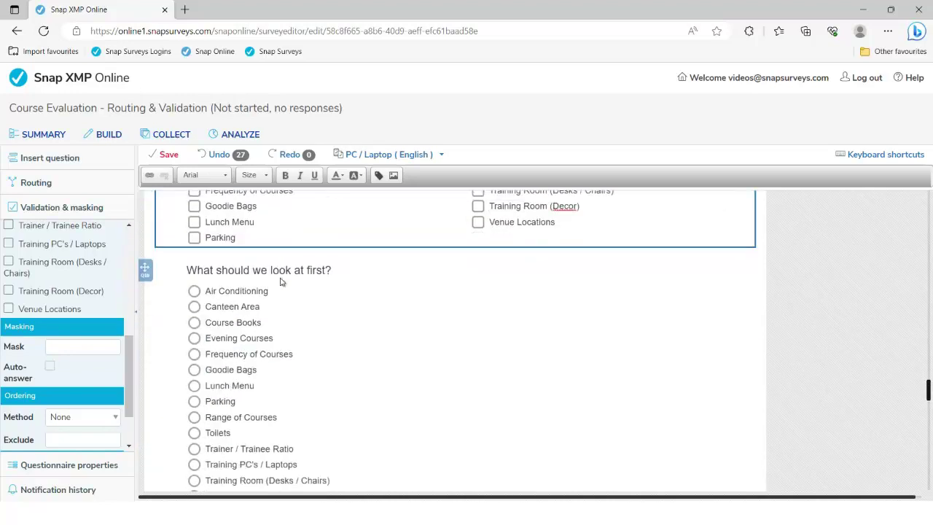
{"action": "left_click", "coordinate": [283, 231]}
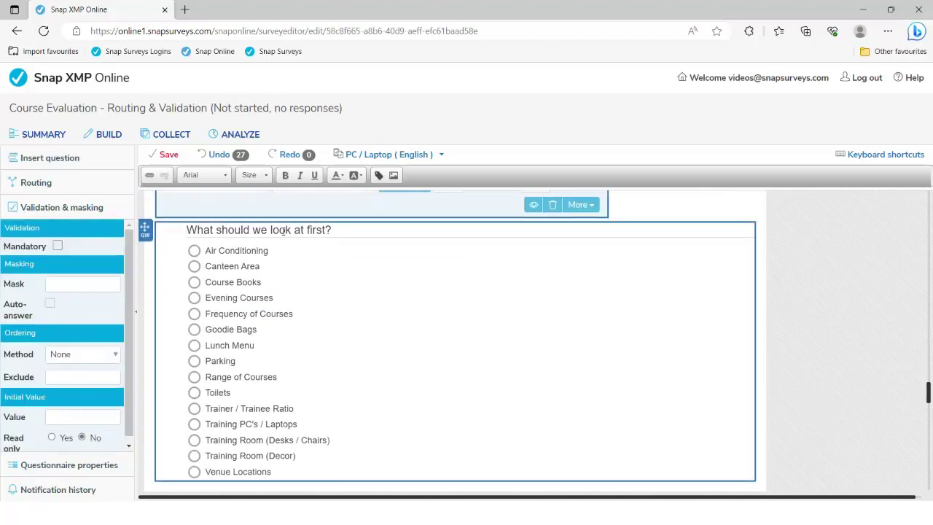
{"action": "left_click", "coordinate": [92, 287]}
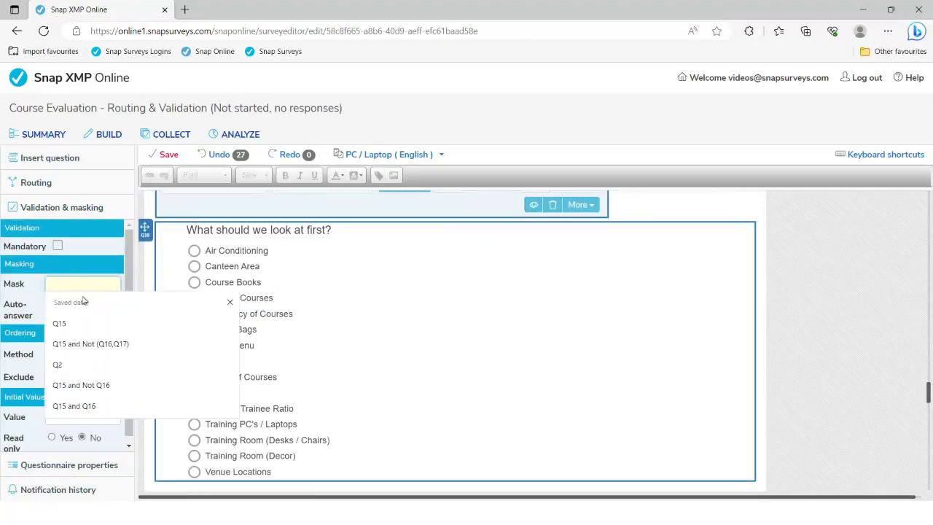
Choose Q15 from the saved mask list and tick Auto-answer for the first-look question.
{"action": "left_click", "coordinate": [69, 325]}
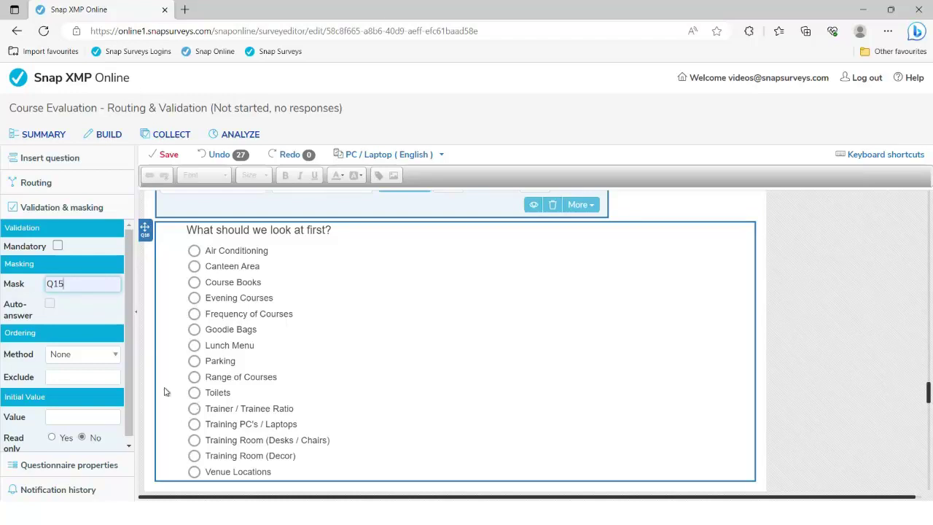
{"action": "left_click", "coordinate": [50, 305]}
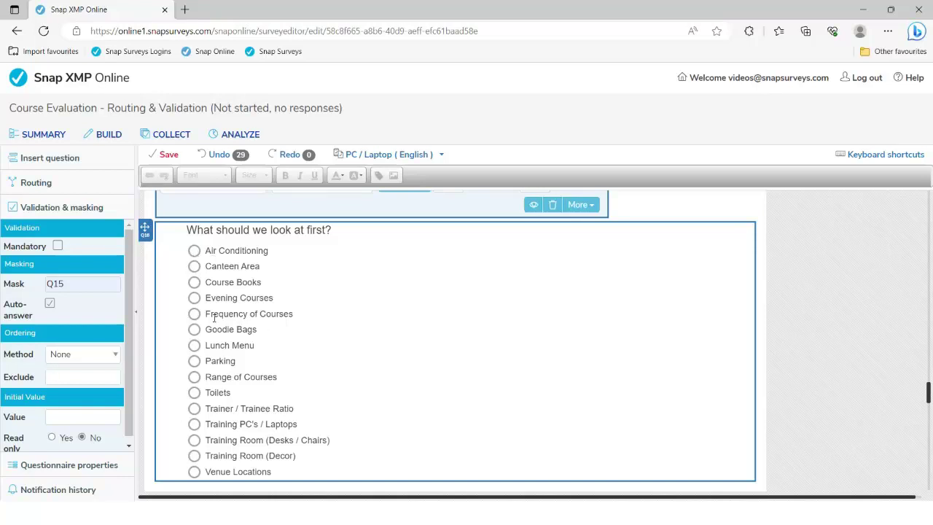
{"action": "scroll", "coordinate": [214, 319], "scroll_direction": "up", "scroll_amount": 3}
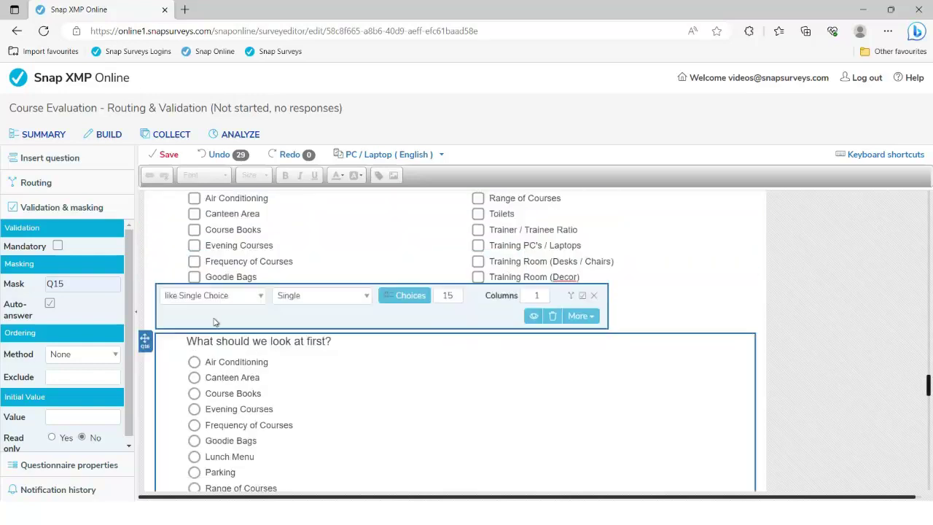
{"action": "scroll", "coordinate": [213, 319], "scroll_direction": "up", "scroll_amount": 1}
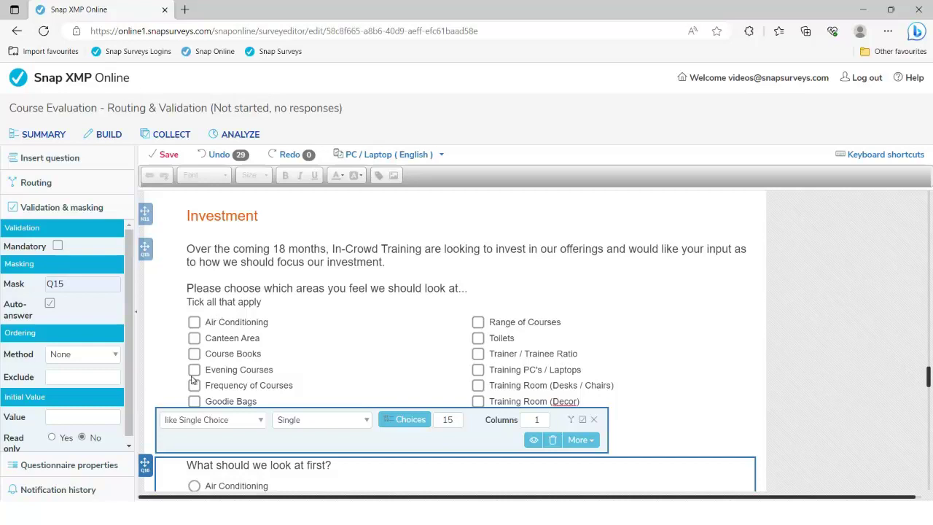
{"action": "scroll", "coordinate": [300, 358], "scroll_direction": "down", "scroll_amount": 3}
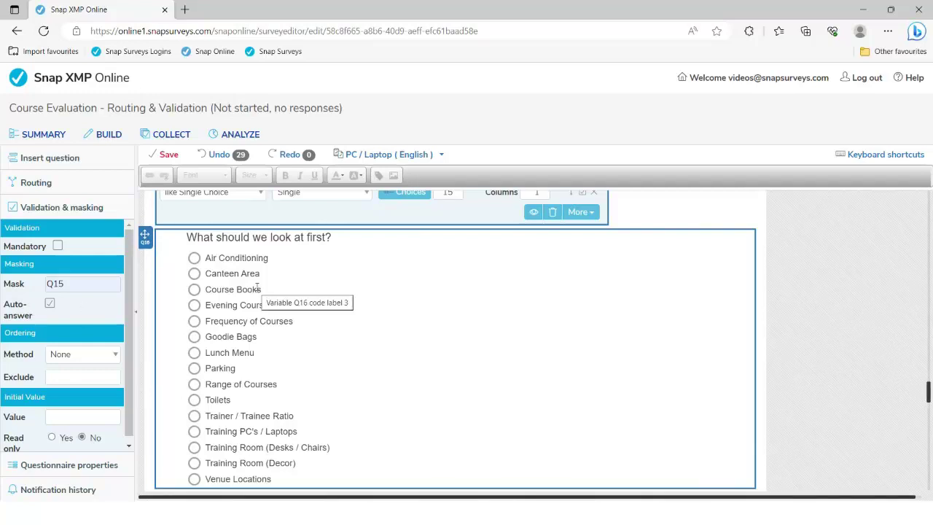
{"action": "scroll", "coordinate": [257, 288], "scroll_direction": "down", "scroll_amount": 4}
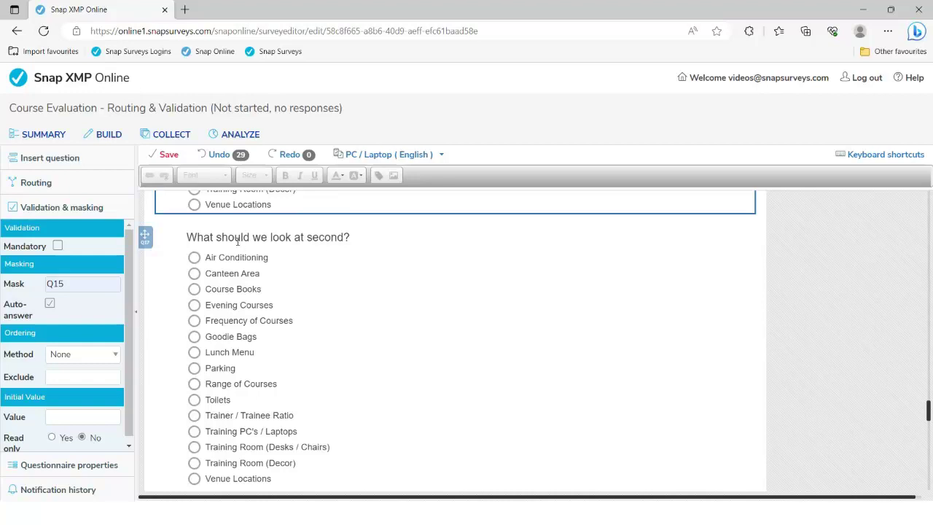
Mask 'What should we look at second?' with 'Q15 and Not Q16' and tick Auto-answer.
{"action": "left_click", "coordinate": [236, 237]}
{"action": "left_click", "coordinate": [103, 283]}
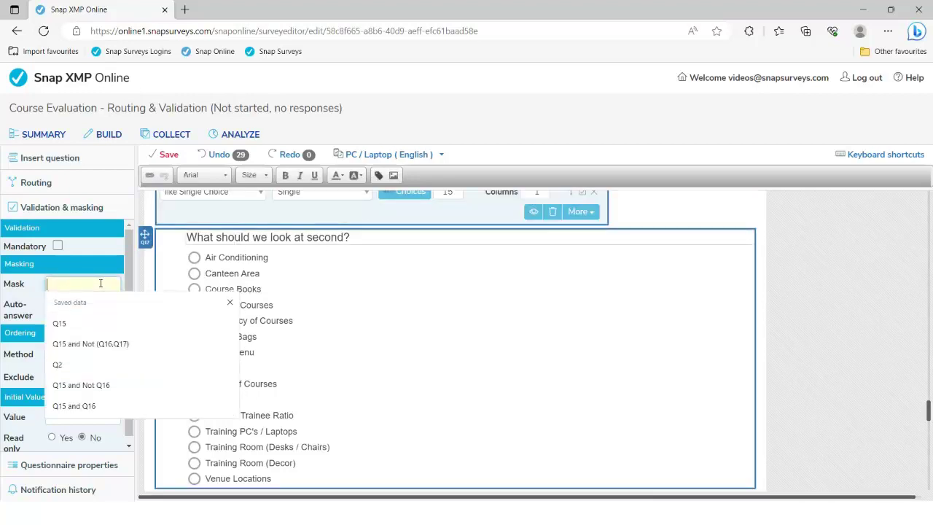
{"action": "type", "text": "Q15"}
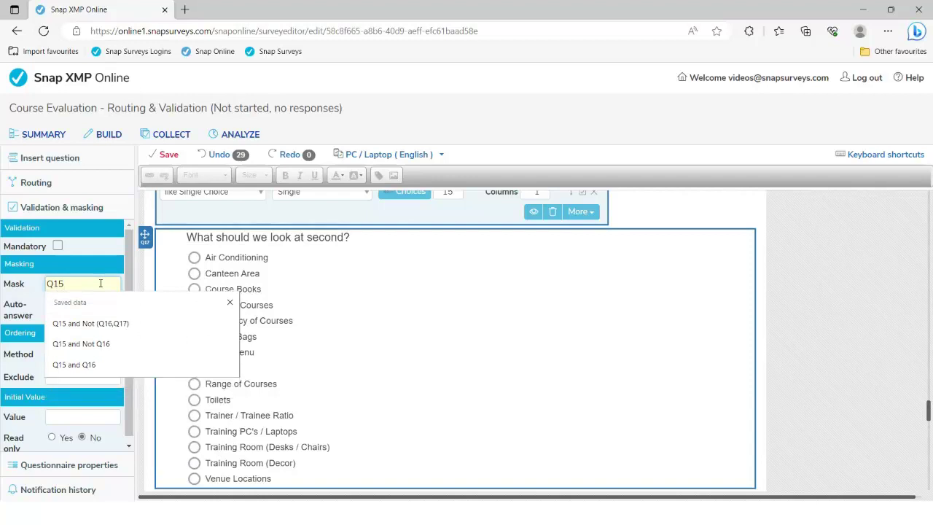
{"action": "type", "text": " and"}
{"action": "type", "text": "Not"}
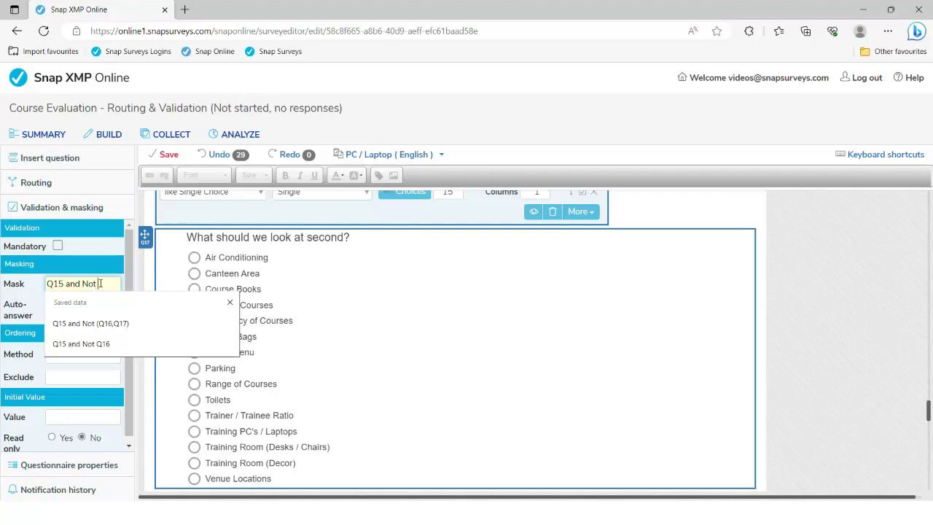
{"action": "type", "text": " Q16"}
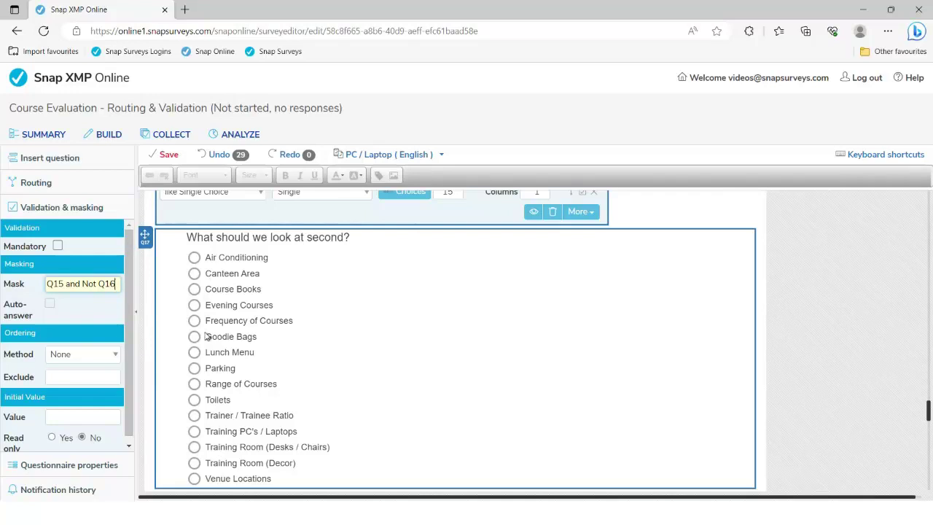
{"action": "left_click", "coordinate": [51, 304]}
{"action": "scroll", "coordinate": [319, 341], "scroll_direction": "down", "scroll_amount": 1}
{"action": "scroll", "coordinate": [320, 341], "scroll_direction": "down", "scroll_amount": 3}
Mask 'What should we look at third?' with 'Q15 and Not (Q16,Q17)' and tick Auto-answer.
{"action": "left_click", "coordinate": [266, 255]}
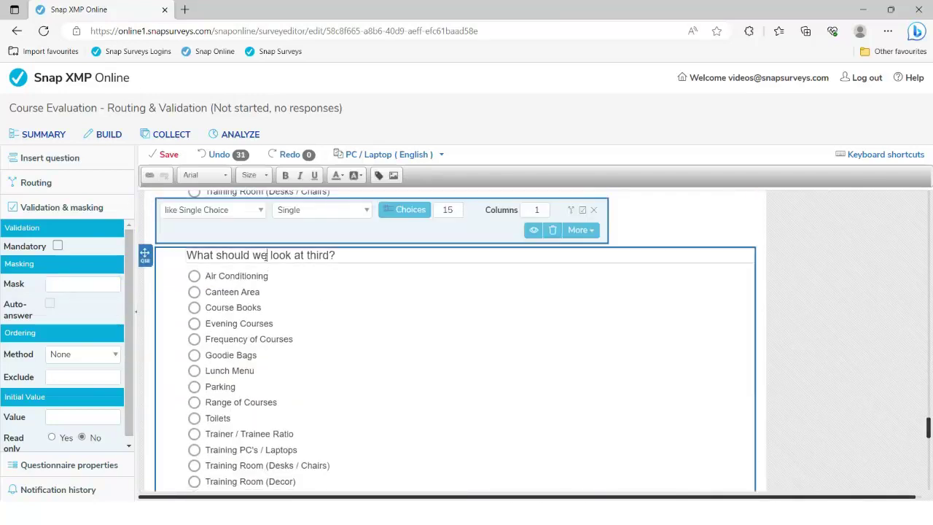
{"action": "left_click", "coordinate": [113, 285]}
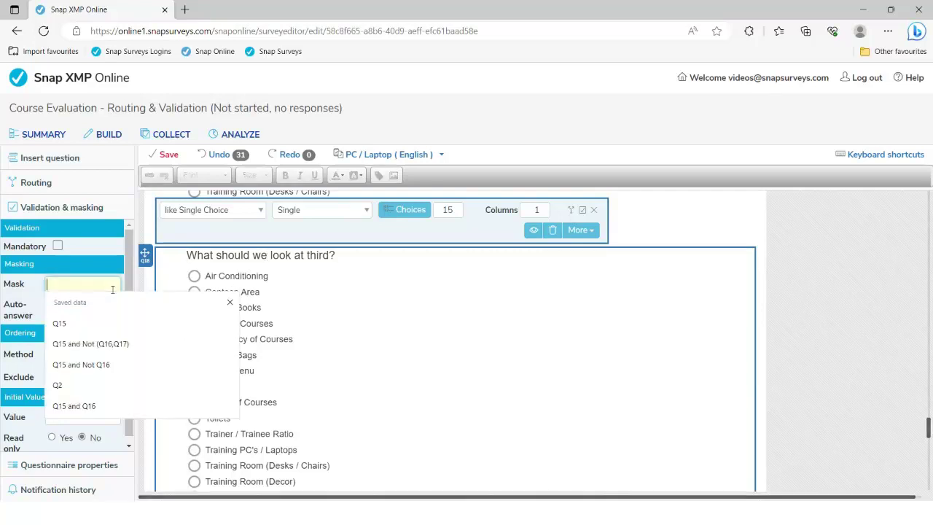
{"action": "type", "text": "Q15"}
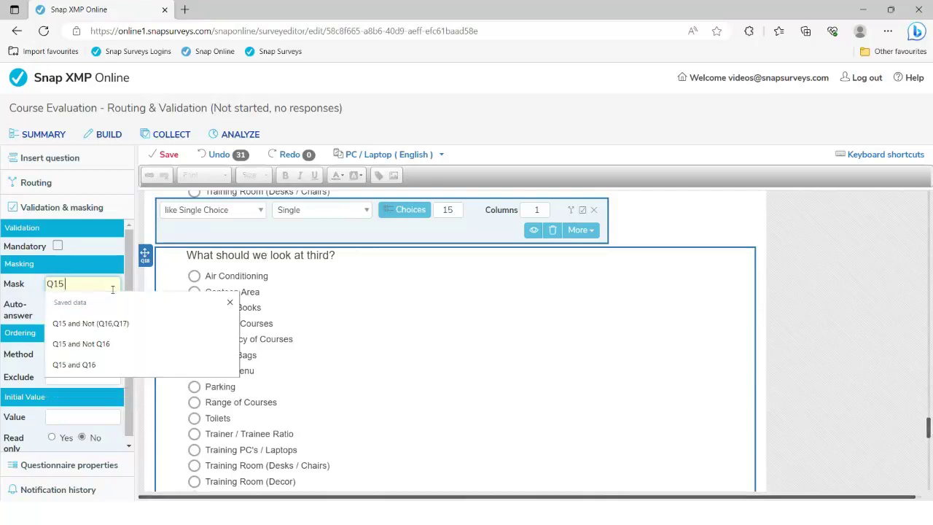
{"action": "type", "text": " and Not"}
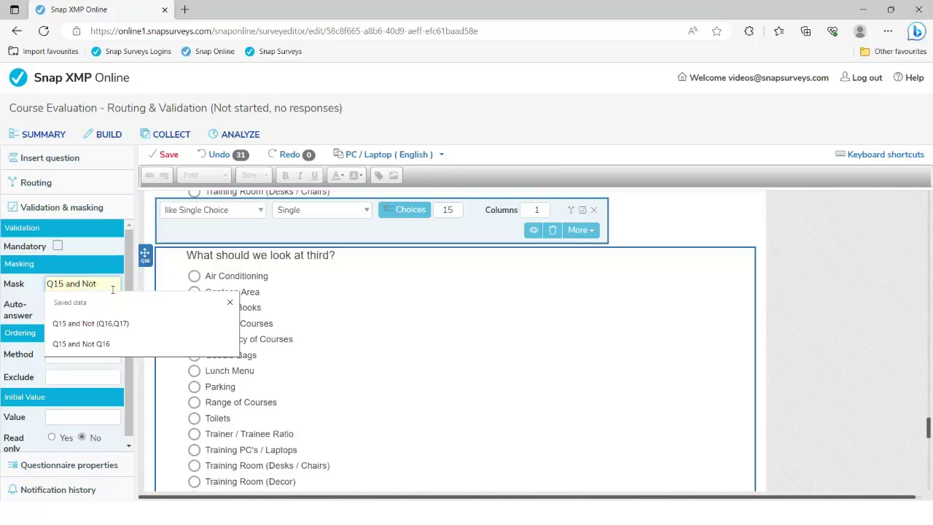
{"action": "type", "text": " (Q16,"}
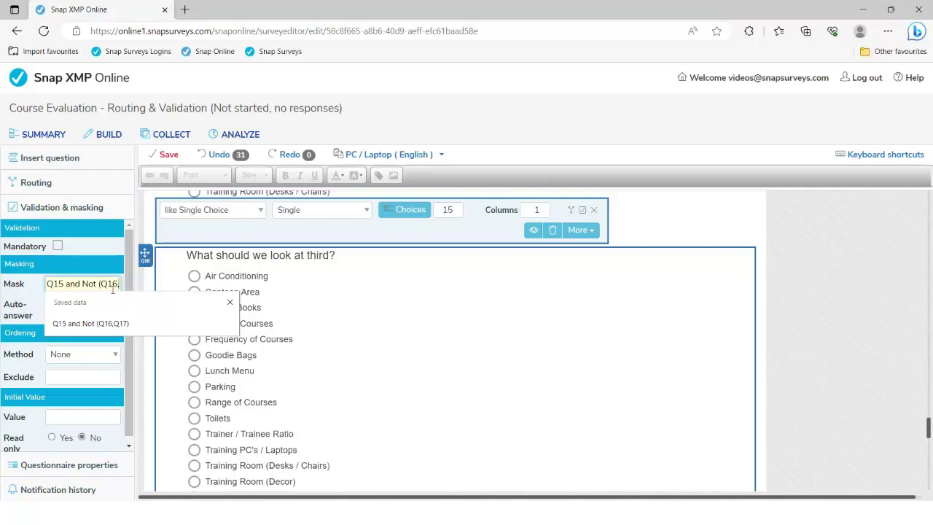
{"action": "type", "text": "Q17)"}
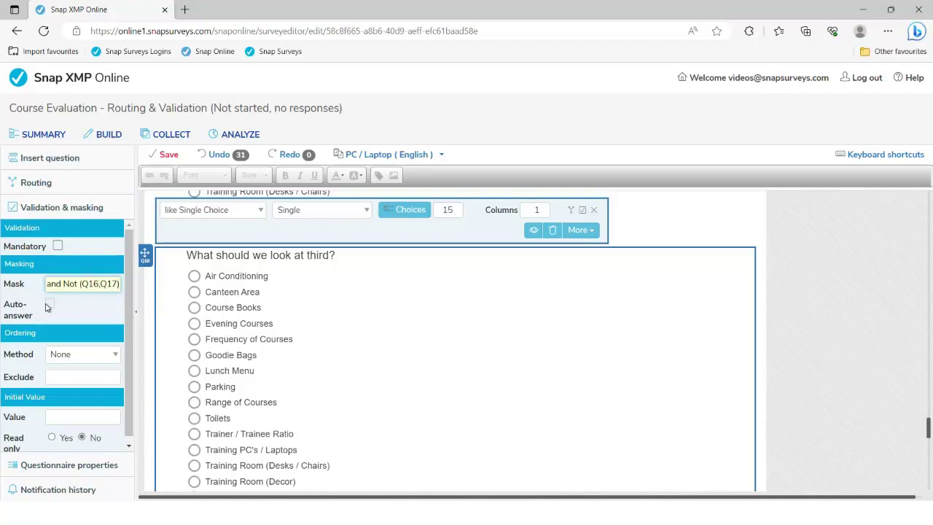
{"action": "left_click", "coordinate": [49, 305]}
{"action": "left_click", "coordinate": [49, 305]}
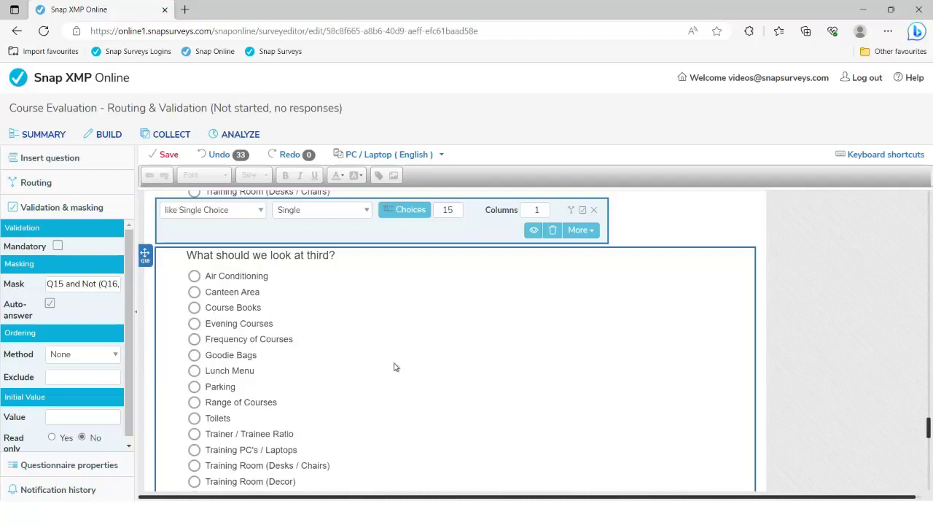
Validate the Postcode question's answers with the 'postcode uk' format.
{"action": "scroll", "coordinate": [393, 366], "scroll_direction": "down", "scroll_amount": 4}
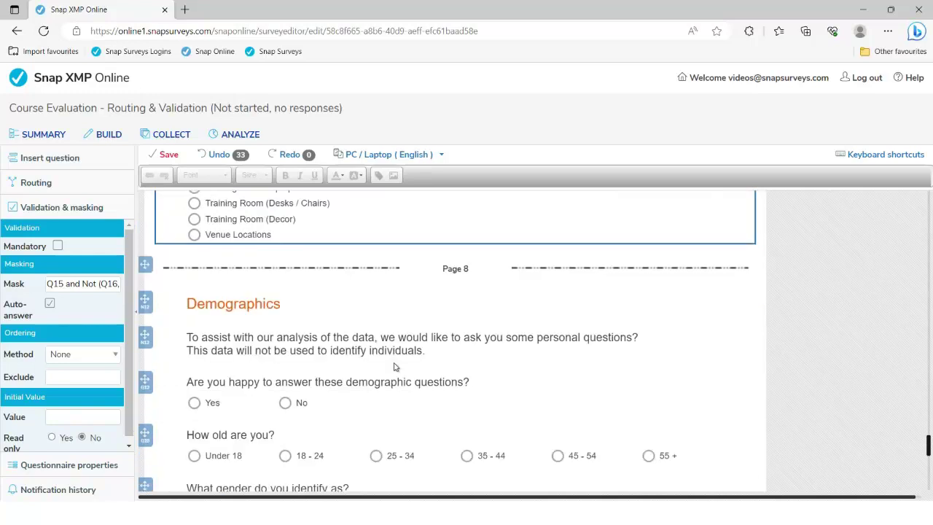
{"action": "scroll", "coordinate": [394, 366], "scroll_direction": "down", "scroll_amount": 5}
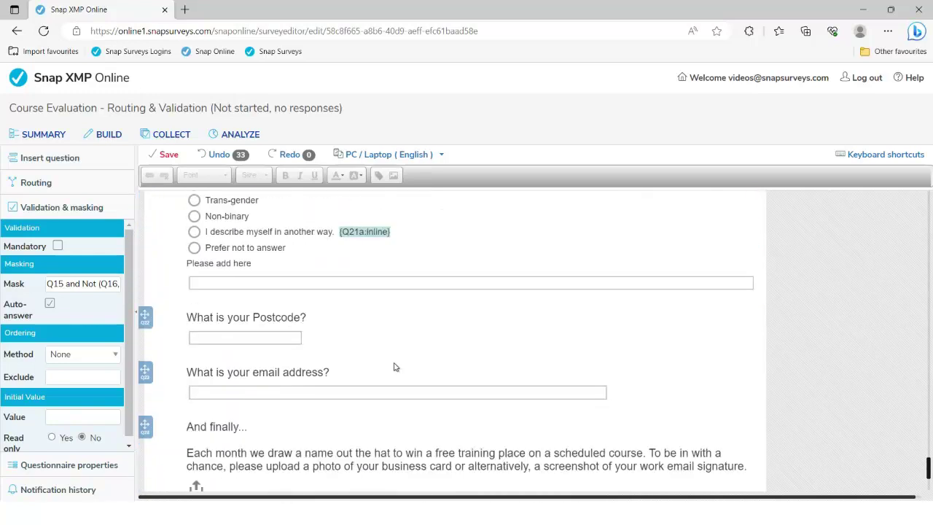
{"action": "left_click", "coordinate": [250, 257]}
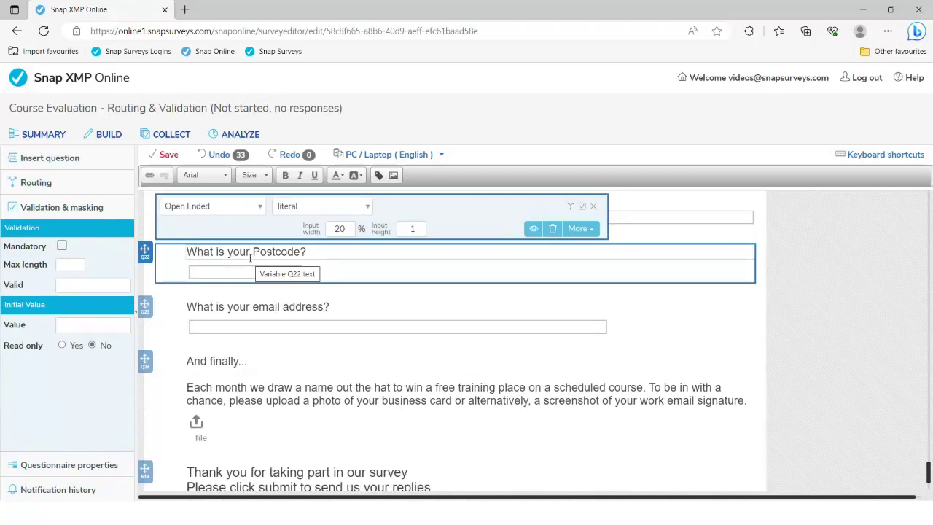
{"action": "left_click", "coordinate": [368, 209]}
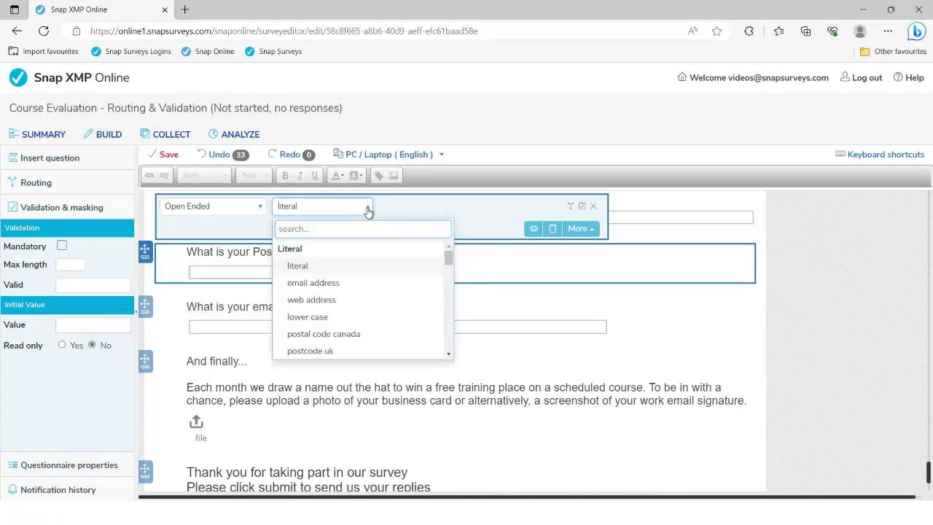
{"action": "scroll", "coordinate": [327, 352], "scroll_direction": "down", "scroll_amount": 1}
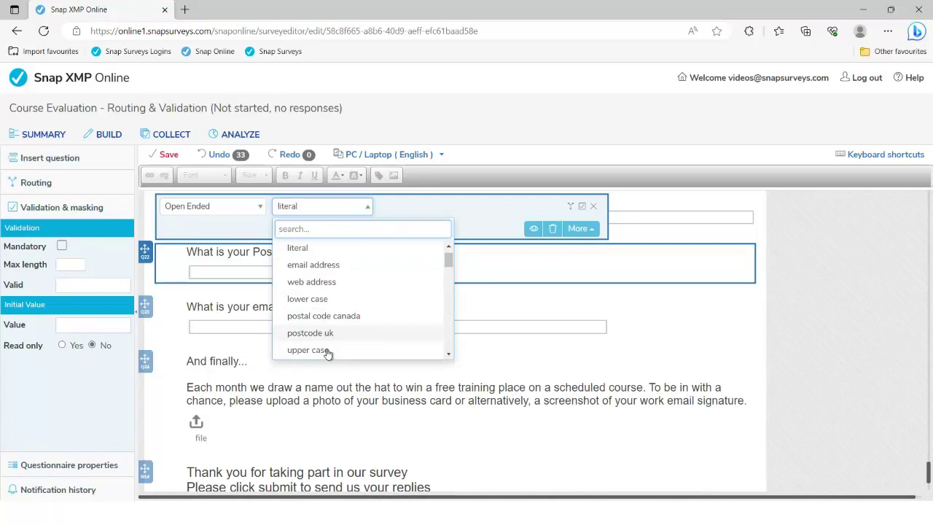
{"action": "scroll", "coordinate": [327, 335], "scroll_direction": "down", "scroll_amount": 5}
{"action": "scroll", "coordinate": [327, 337], "scroll_direction": "down", "scroll_amount": 1}
{"action": "scroll", "coordinate": [364, 325], "scroll_direction": "up", "scroll_amount": 3}
{"action": "left_click", "coordinate": [315, 284]}
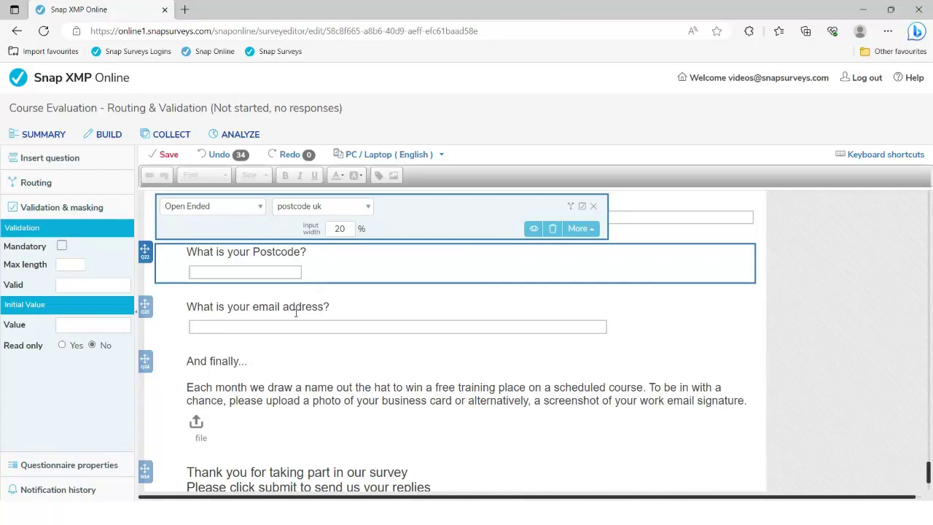
Set the email question's format to 'email address', save the survey, and expand Questionnaire properties.
{"action": "left_click", "coordinate": [295, 312]}
{"action": "left_click", "coordinate": [339, 261]}
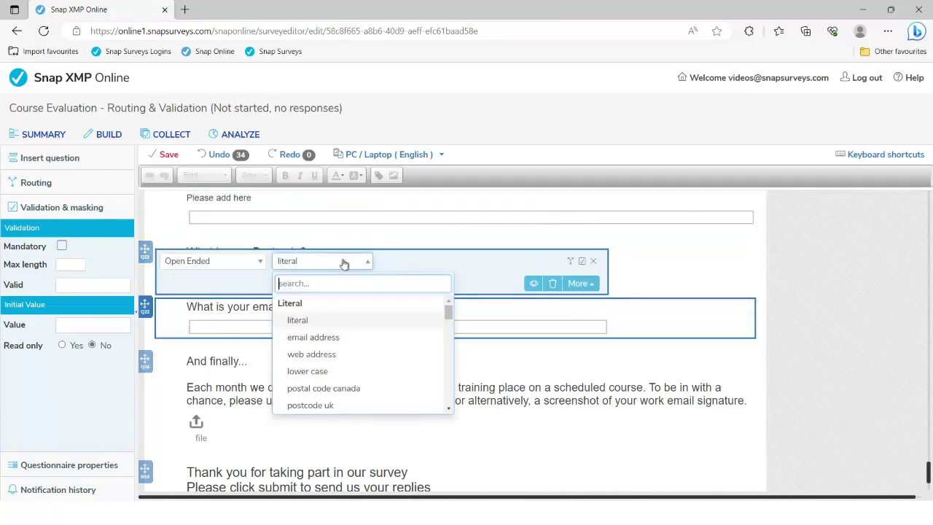
{"action": "left_click", "coordinate": [318, 339]}
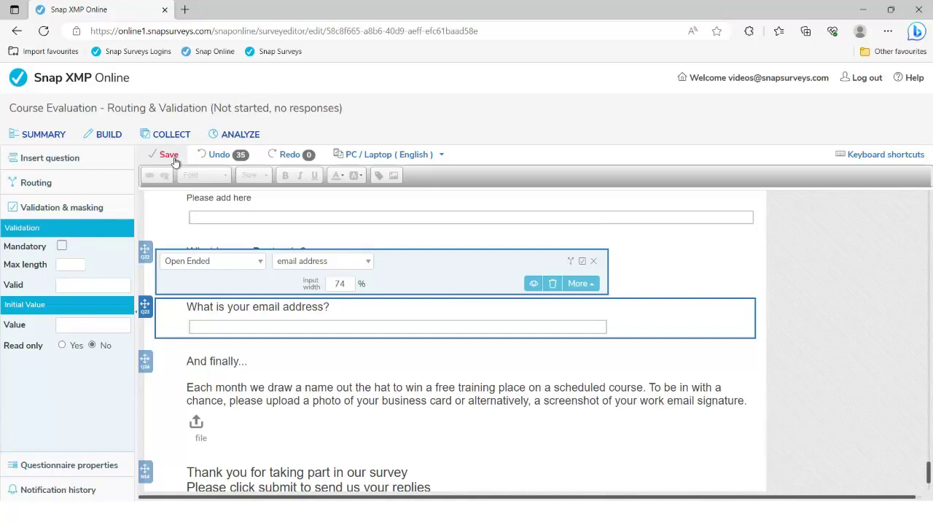
{"action": "left_click", "coordinate": [174, 161]}
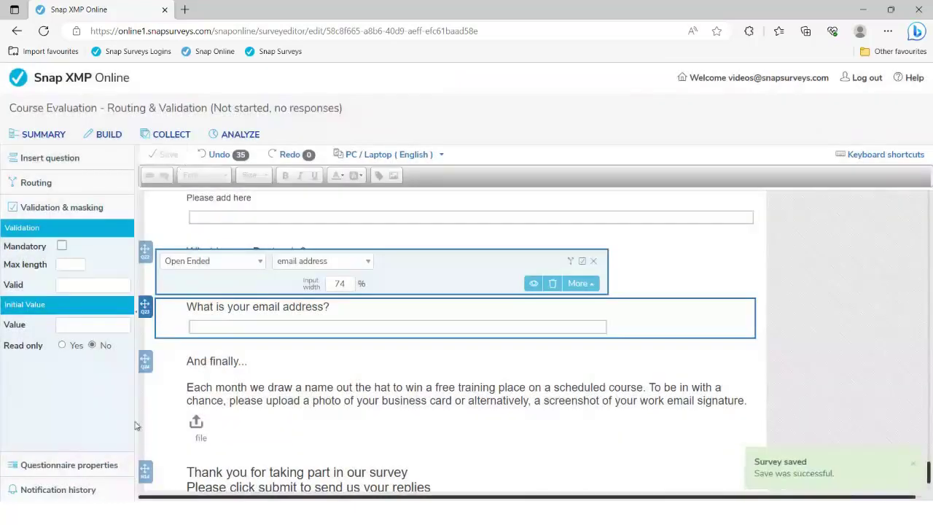
{"action": "left_click", "coordinate": [87, 466]}
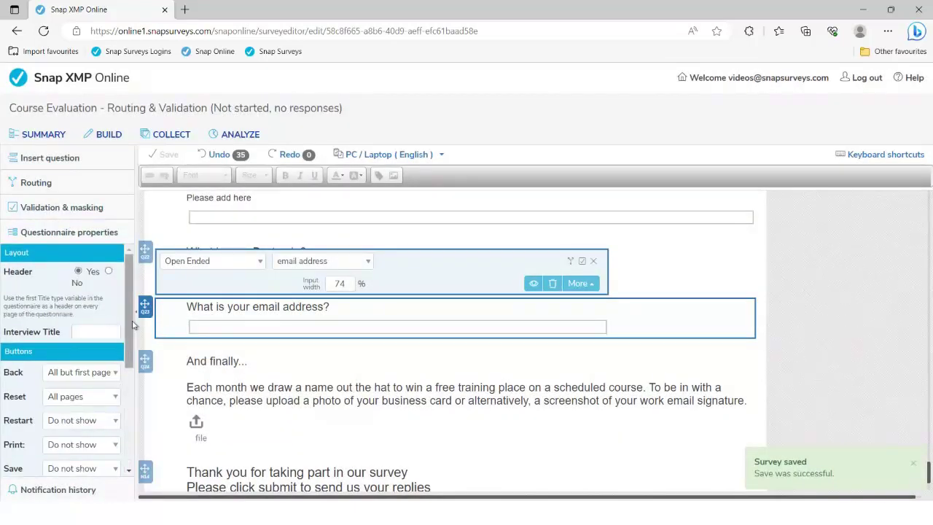
Widen the sidebar and keep Back on all but the first page and Submit on the last page only.
{"action": "left_click_drag", "start_coordinate": [134, 322], "coordinate": [219, 322]}
{"action": "scroll", "coordinate": [110, 325], "scroll_direction": "down", "scroll_amount": 1}
{"action": "scroll", "coordinate": [110, 326], "scroll_direction": "down", "scroll_amount": 1}
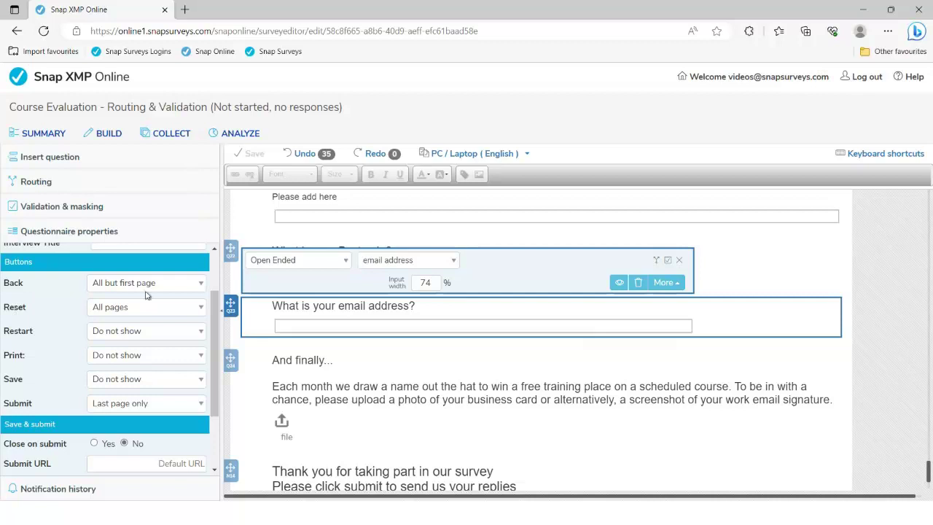
{"action": "left_click", "coordinate": [176, 284]}
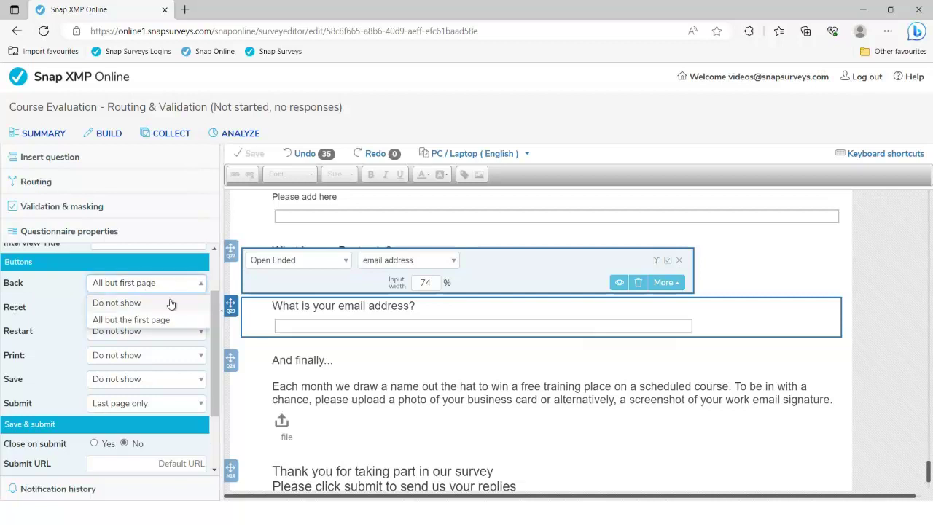
{"action": "left_click", "coordinate": [71, 291]}
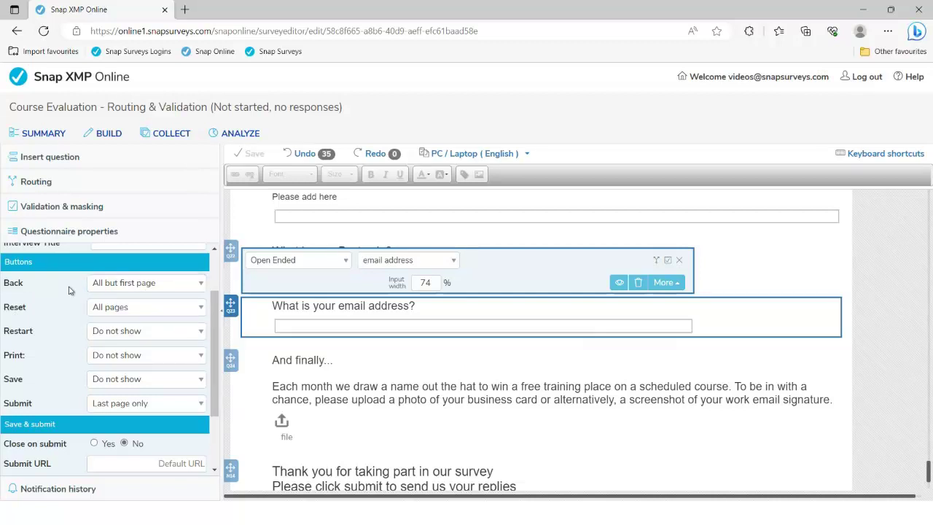
{"action": "left_click", "coordinate": [134, 408]}
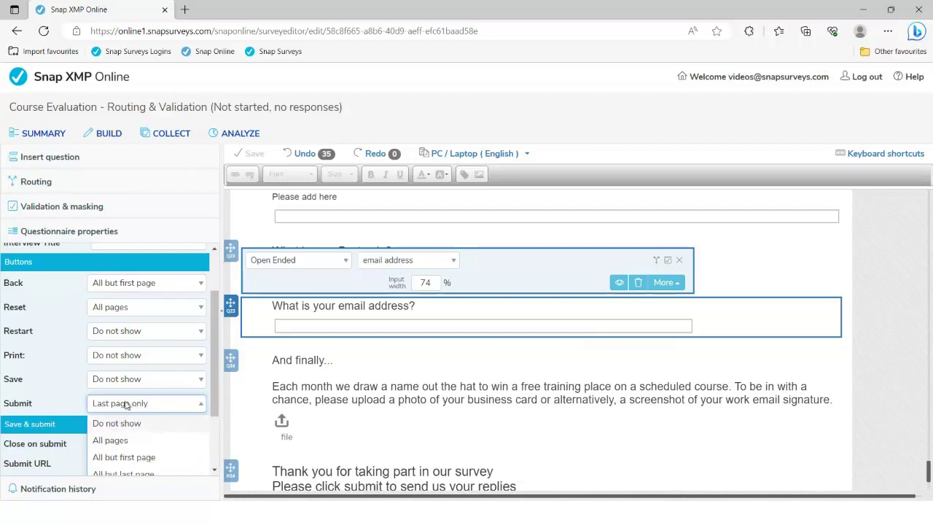
{"action": "left_click", "coordinate": [128, 406]}
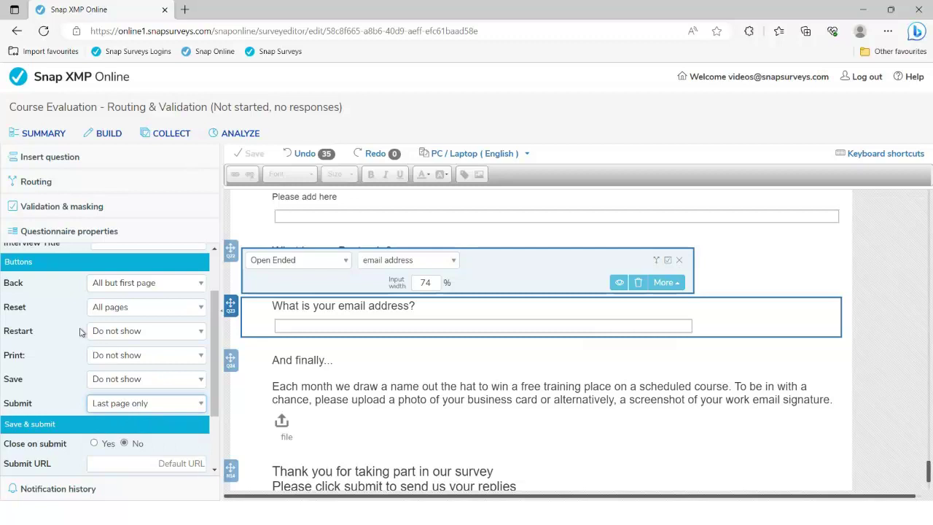
Leave the Submit URL unchanged, then switch to the 'Thank you for listening' PowerPoint slide.
{"action": "scroll", "coordinate": [61, 342], "scroll_direction": "down", "scroll_amount": 2}
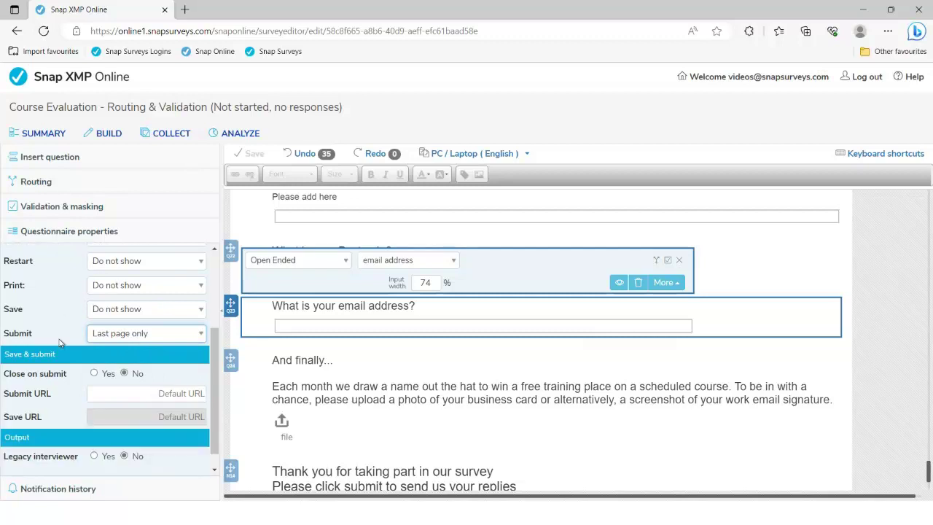
{"action": "left_click", "coordinate": [161, 396]}
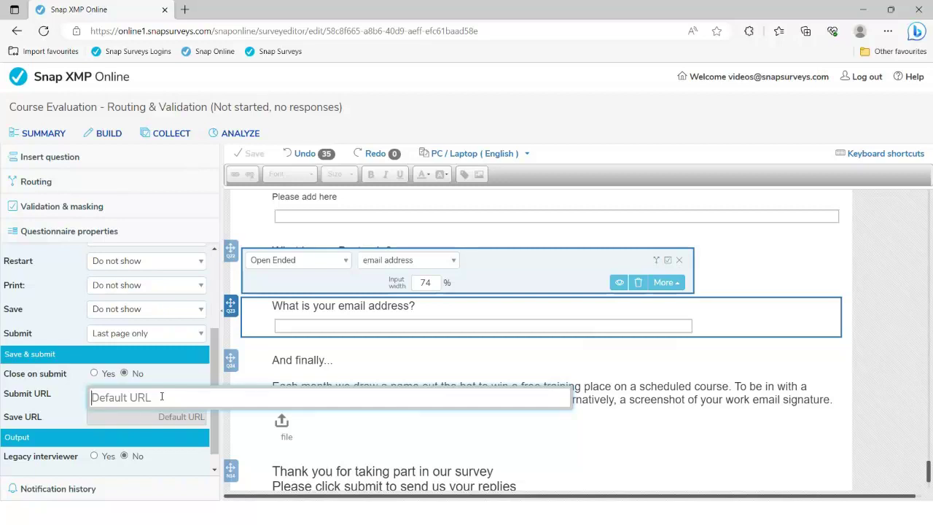
{"action": "left_click", "coordinate": [611, 399]}
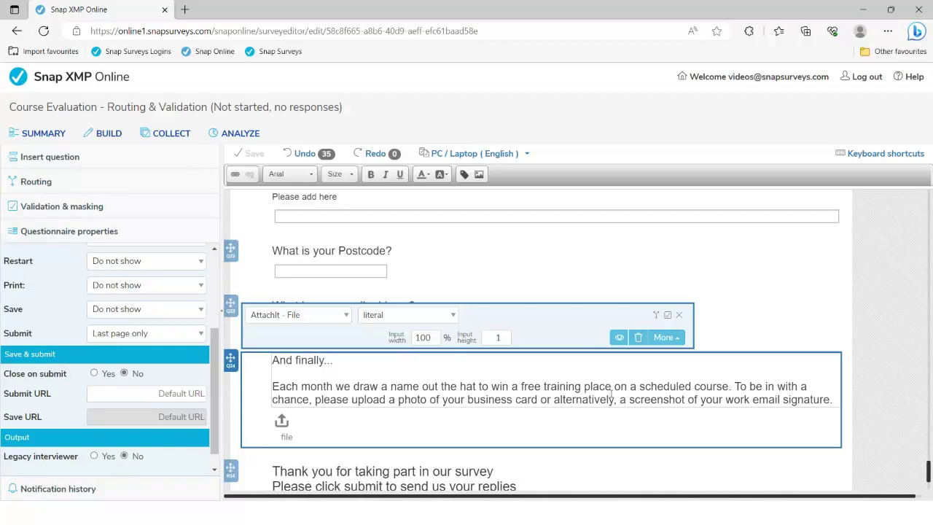
{"action": "key", "text": "alt+Tab"}
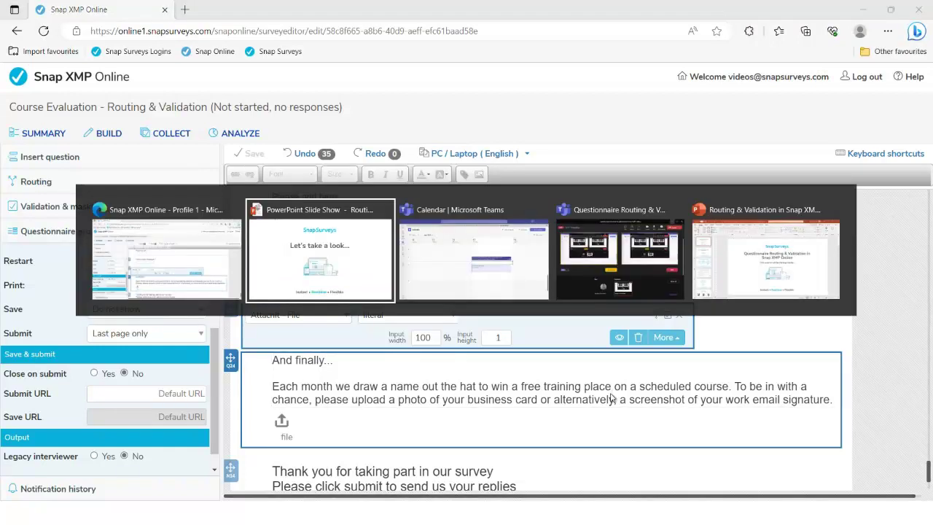
{"action": "key", "text": "Right"}
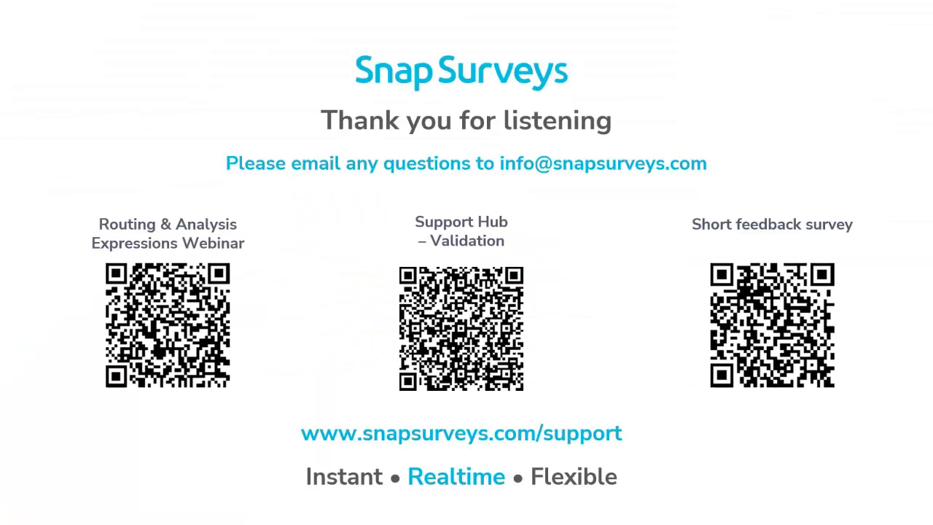